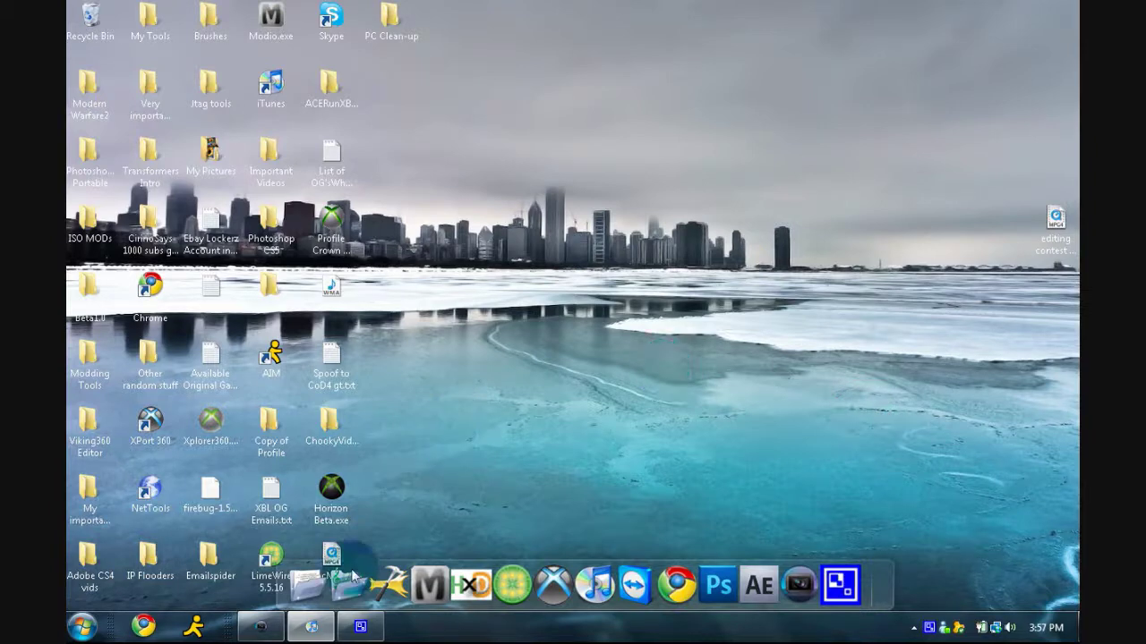
Step: Add the "editing contest 2 60fps.mp4" video from the desktop to the start of the Vegas Pro timeline
mouse_move(357, 631)
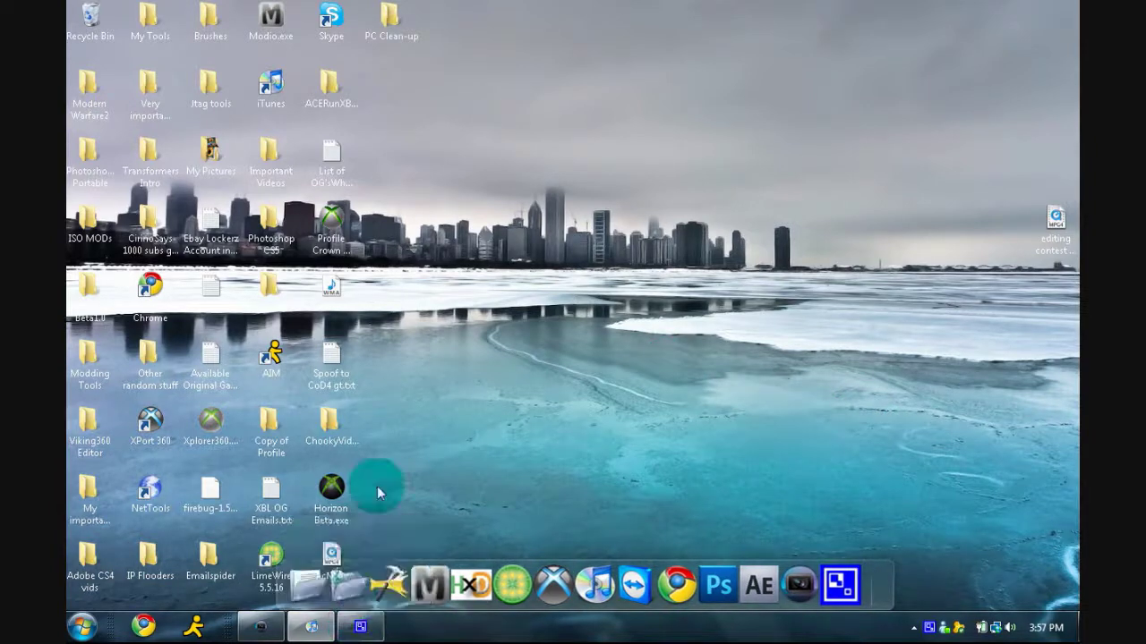
left_click(278, 626)
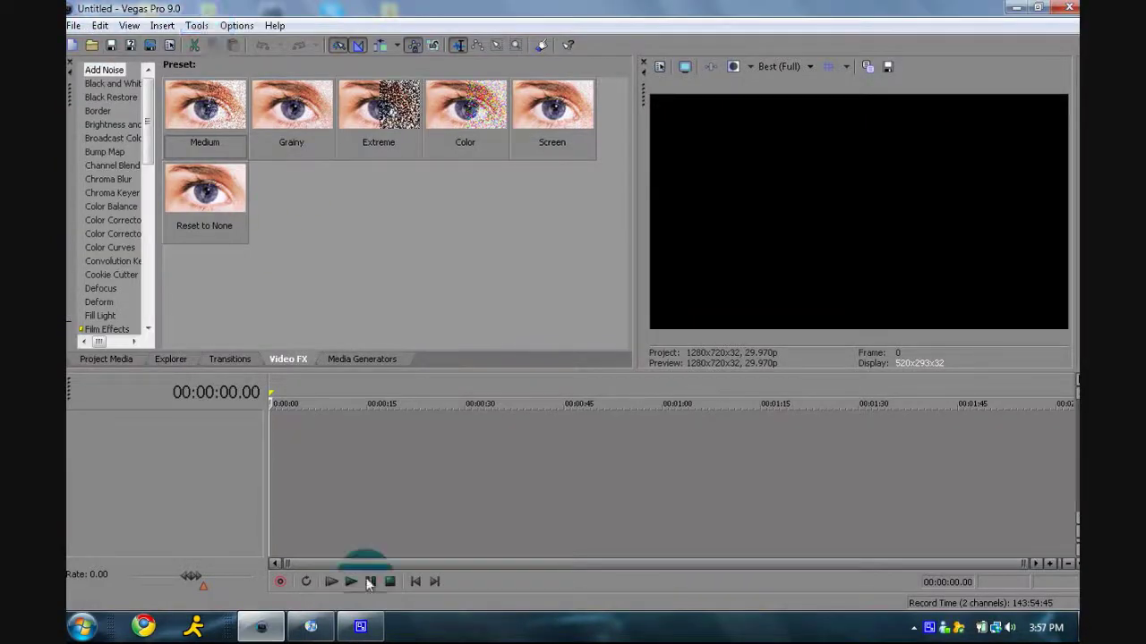
left_click(265, 625)
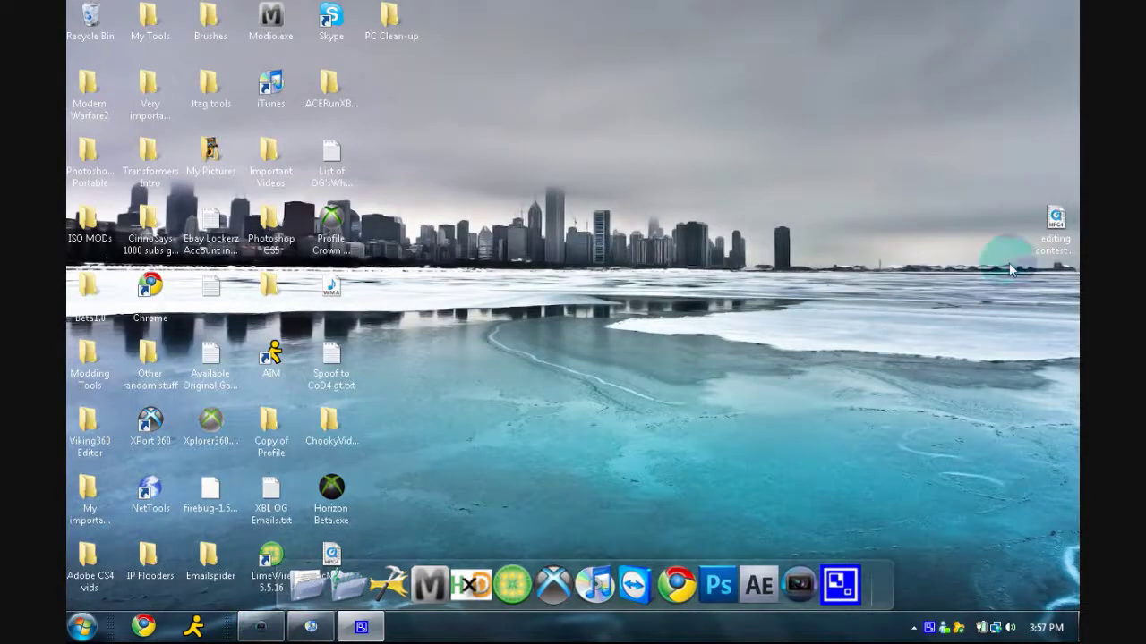
left_click_drag(1047, 224, 867, 223)
left_click_drag(902, 281, 883, 248)
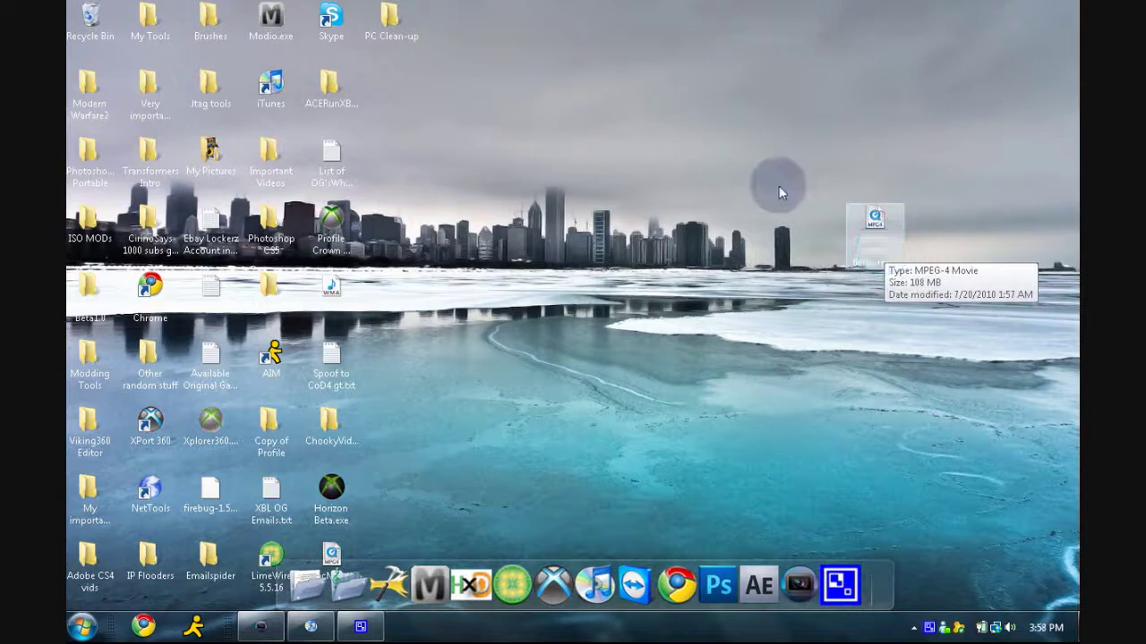
left_click_drag(890, 247, 283, 452)
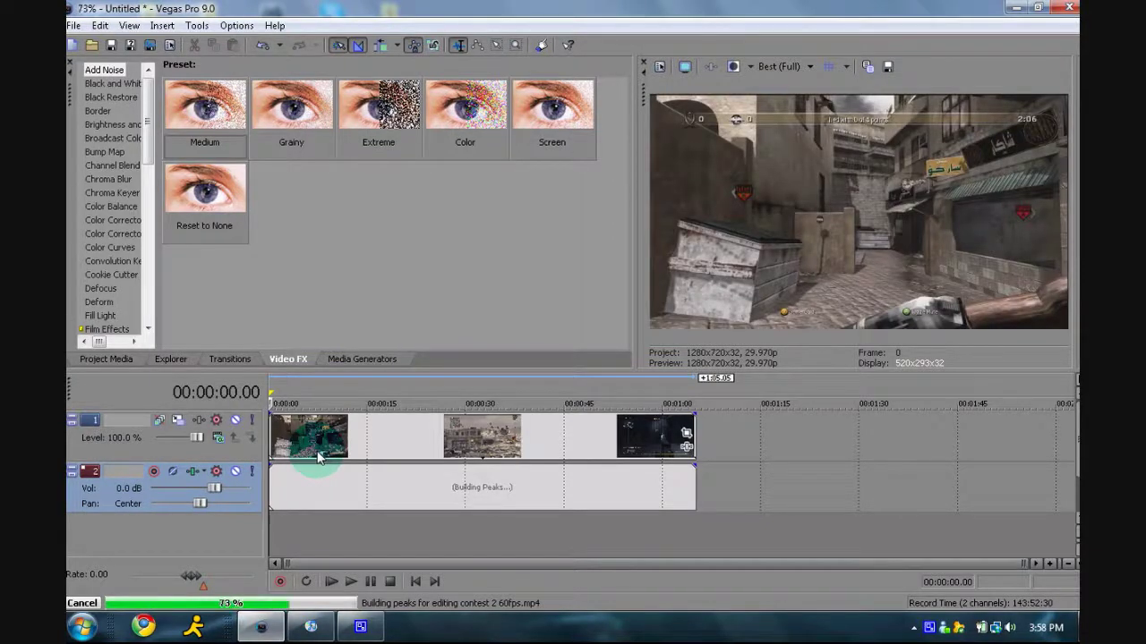
Step: Locate the first gunfire burst in the clip's waveform and place the playhead at its start, 00:00:03.19
left_click(1046, 562)
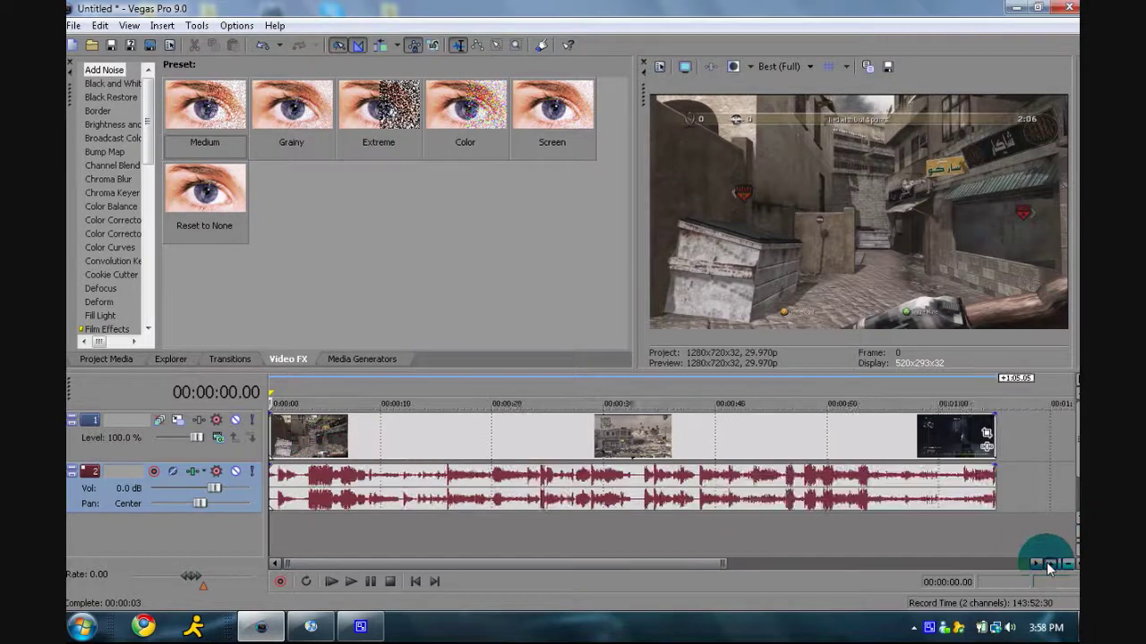
left_click(1046, 563)
left_click(1046, 562)
left_click(1046, 562)
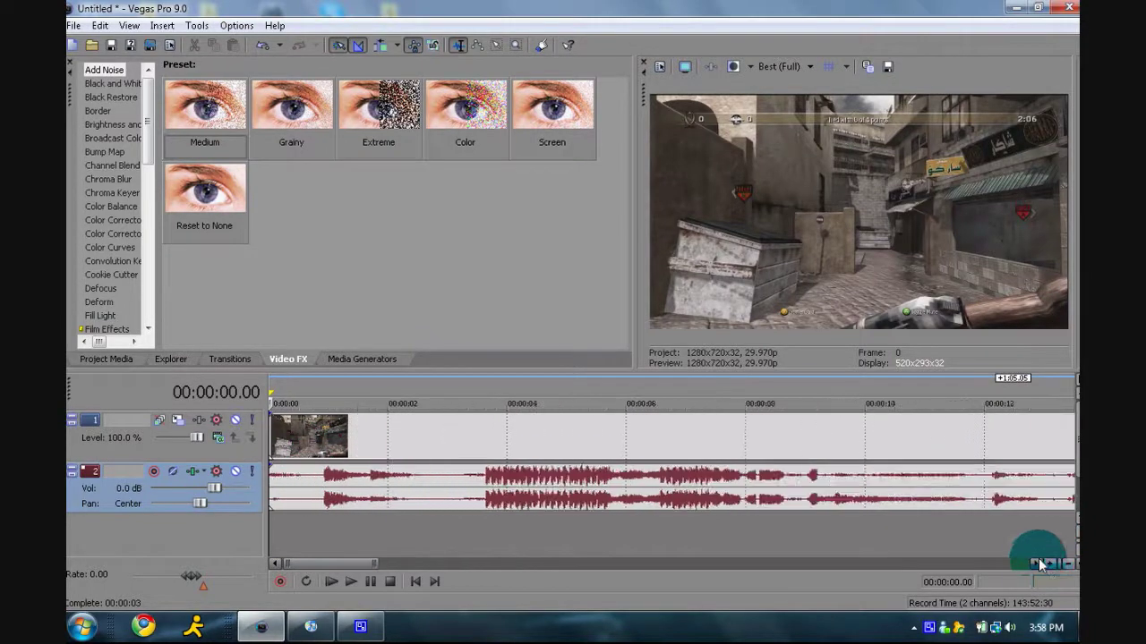
left_click(324, 495)
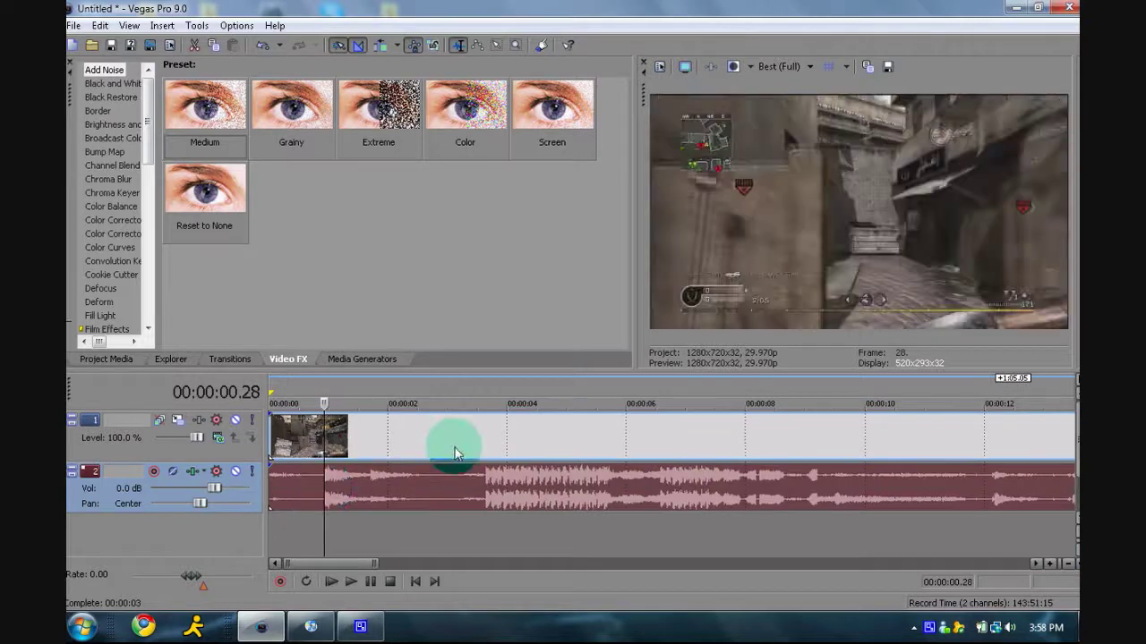
left_click(519, 422)
left_click_drag(513, 421, 484, 433)
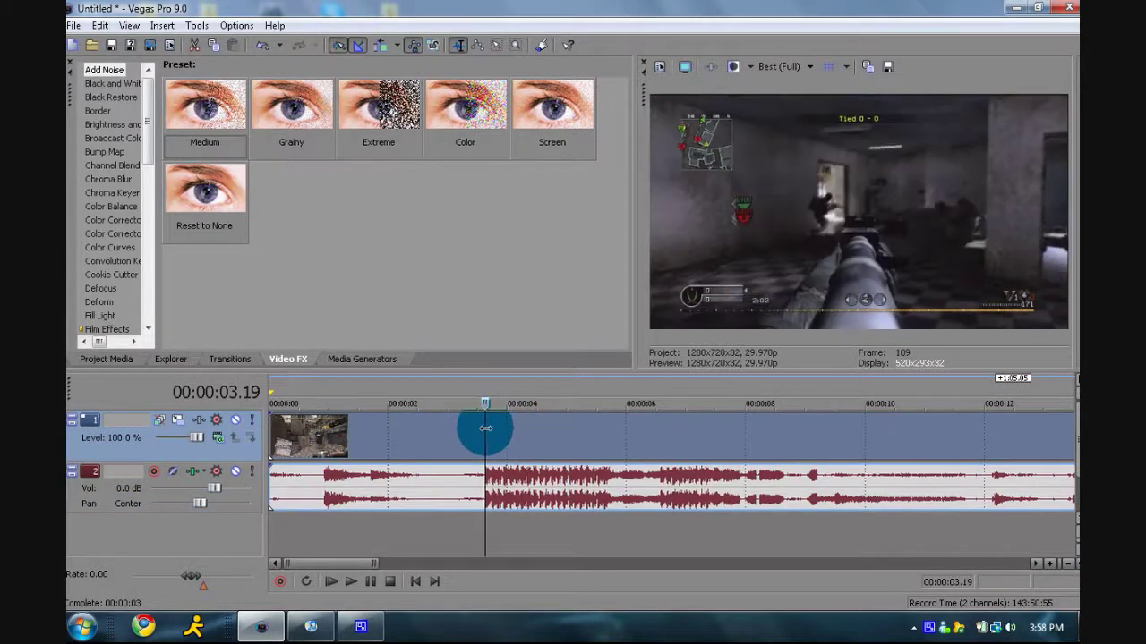
Step: Go through the burst frame by frame to find where the first gunshot ends, stopping at 00:00:03.23
key("Right")
left_click_drag(485, 429, 484, 429)
key("Right")
key("Right")
key("Right")
key("Right")
key("Right")
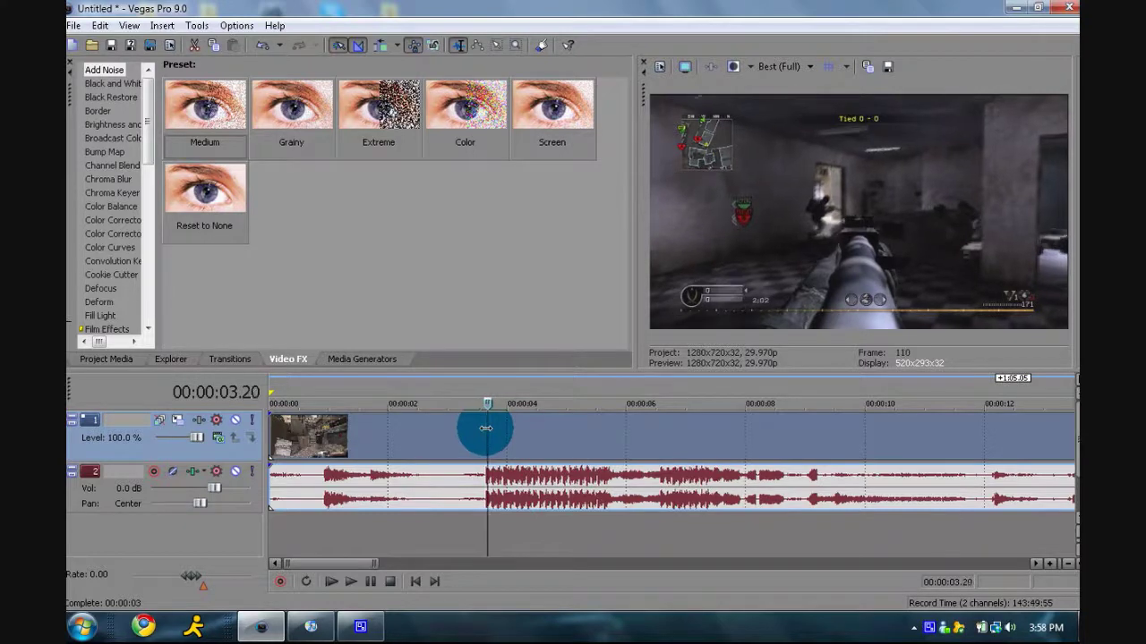
key("Right")
key("Right")
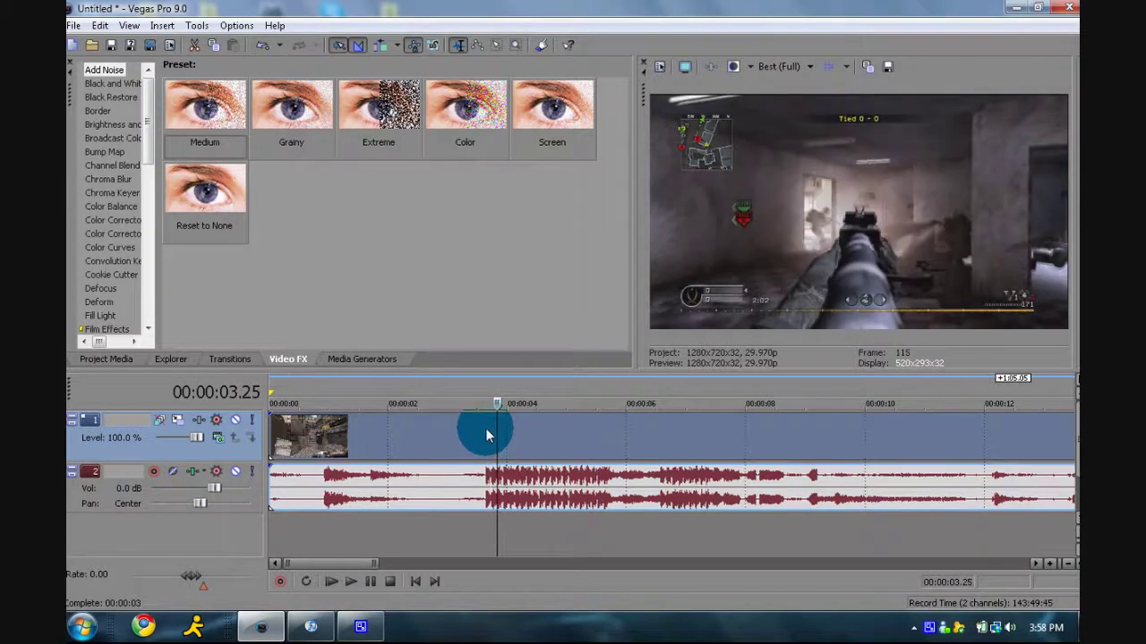
key("Left")
key("Left")
key("Left")
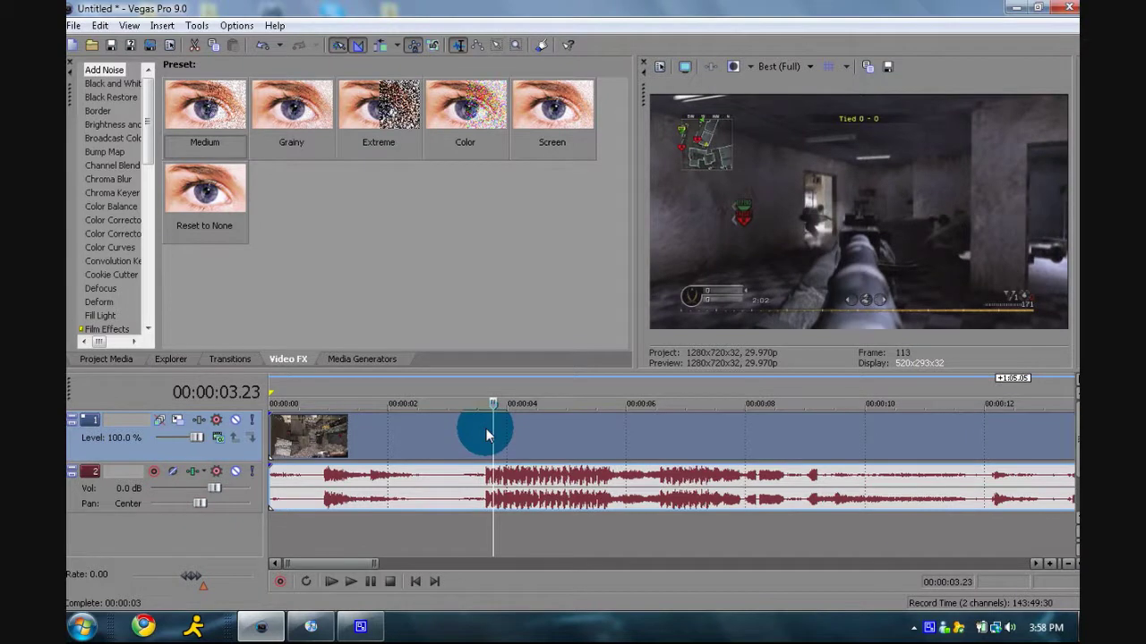
key("s")
key("Left")
key("Left")
key("Left")
key("Left")
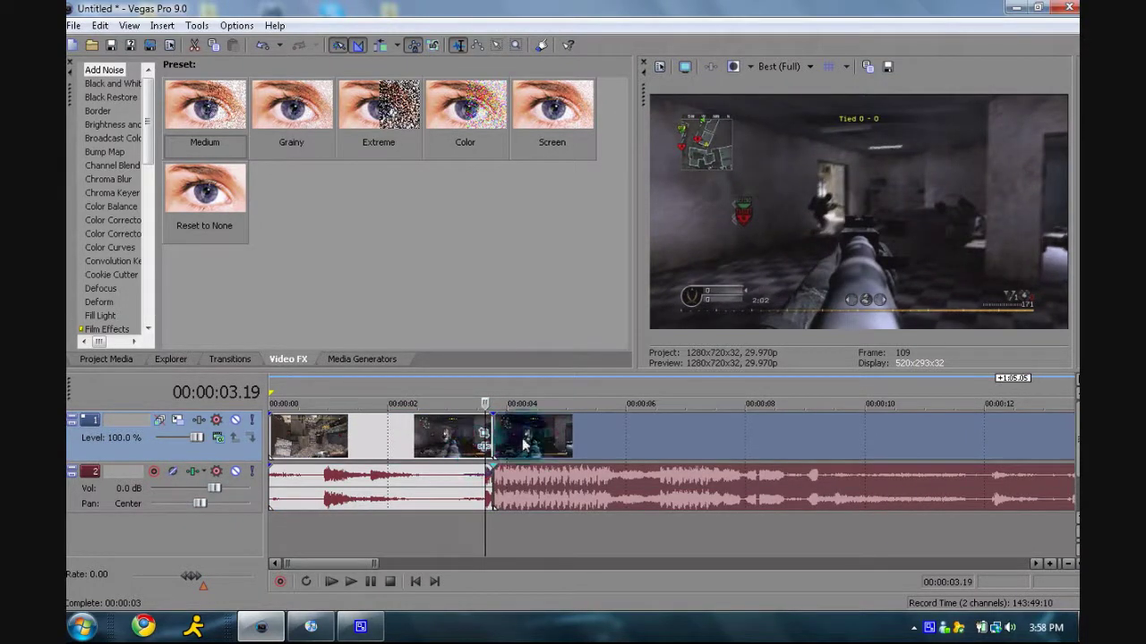
left_click(488, 474)
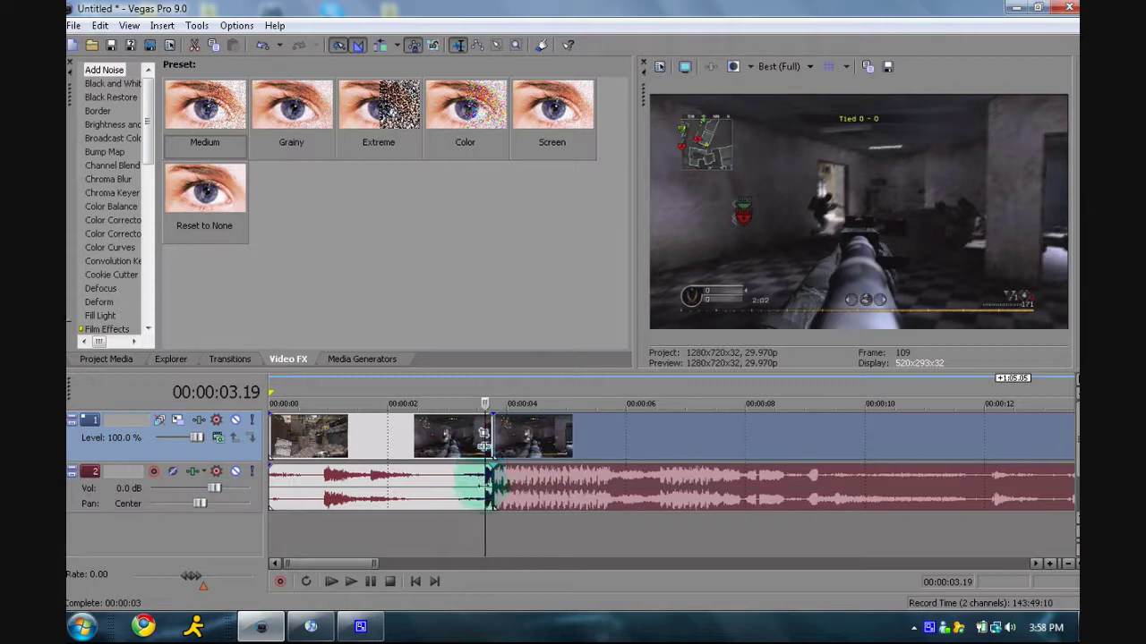
left_click(485, 484)
key("s")
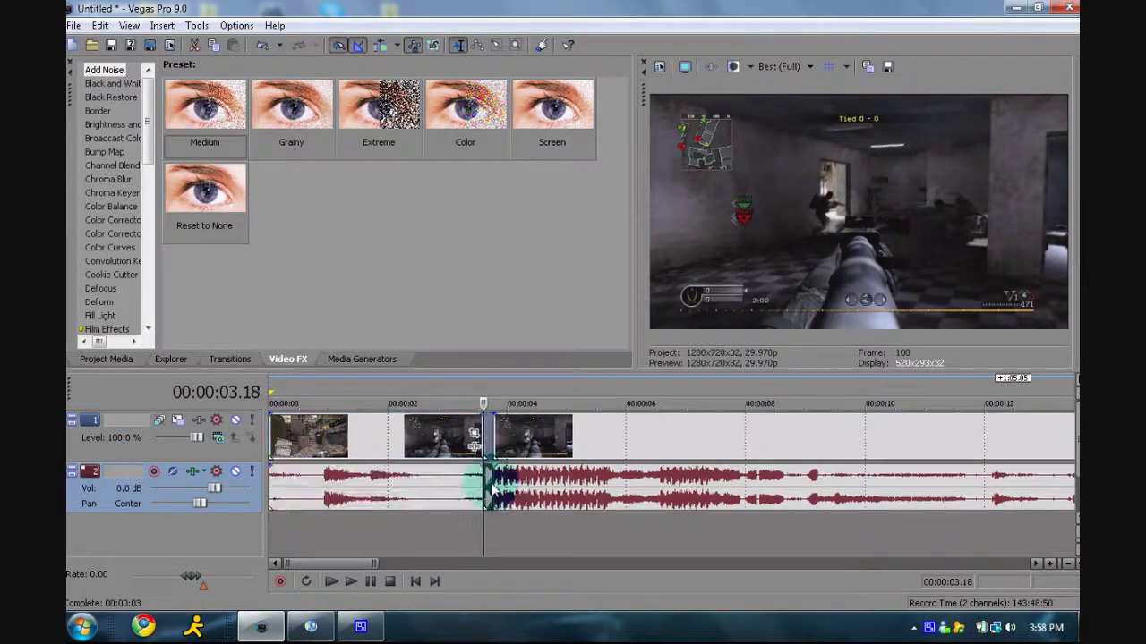
left_click(488, 441)
left_click(489, 446)
key("ctrl+z")
key("ctrl+z")
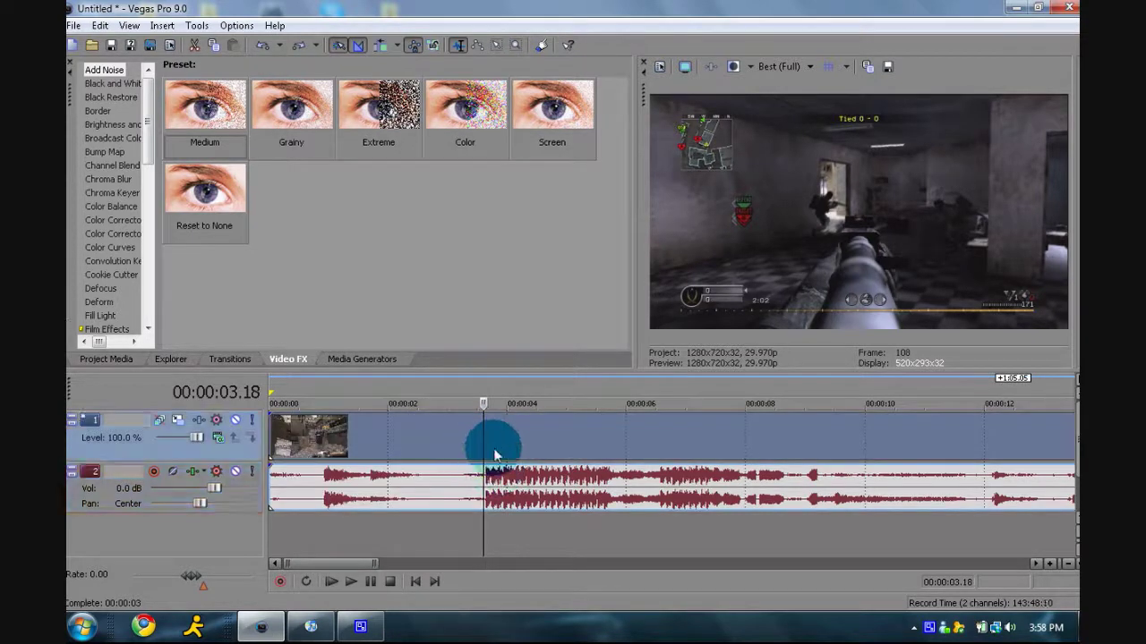
Step: Ungroup the clip's audio from its video, test moving the audio on its own, and undo that move
left_click(495, 451)
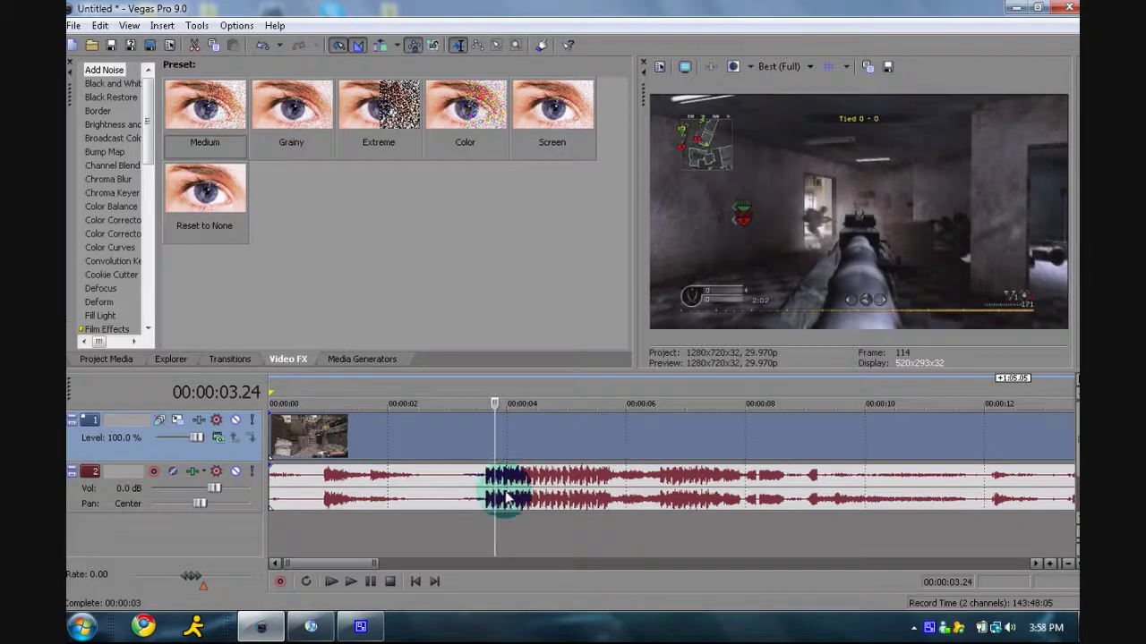
left_click_drag(497, 486, 573, 494)
key("ctrl+z")
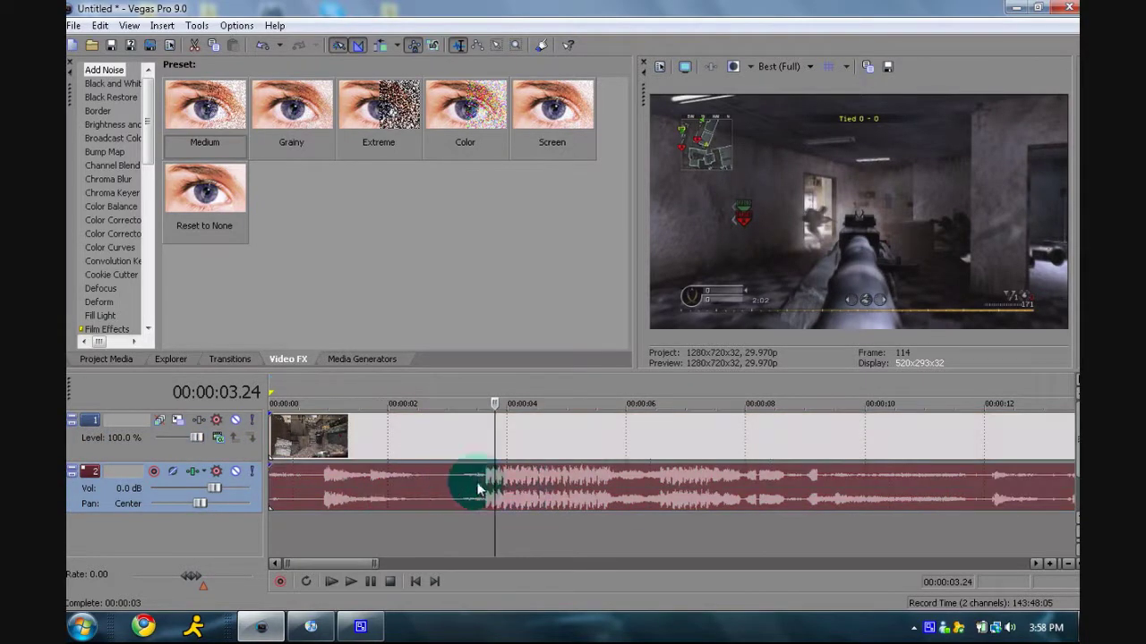
Step: Split only the audio around the first gunshot, at 00:00:03.19 and 00:00:03.23
key("Left")
key("Left")
key("Left")
key("Left")
key("Left")
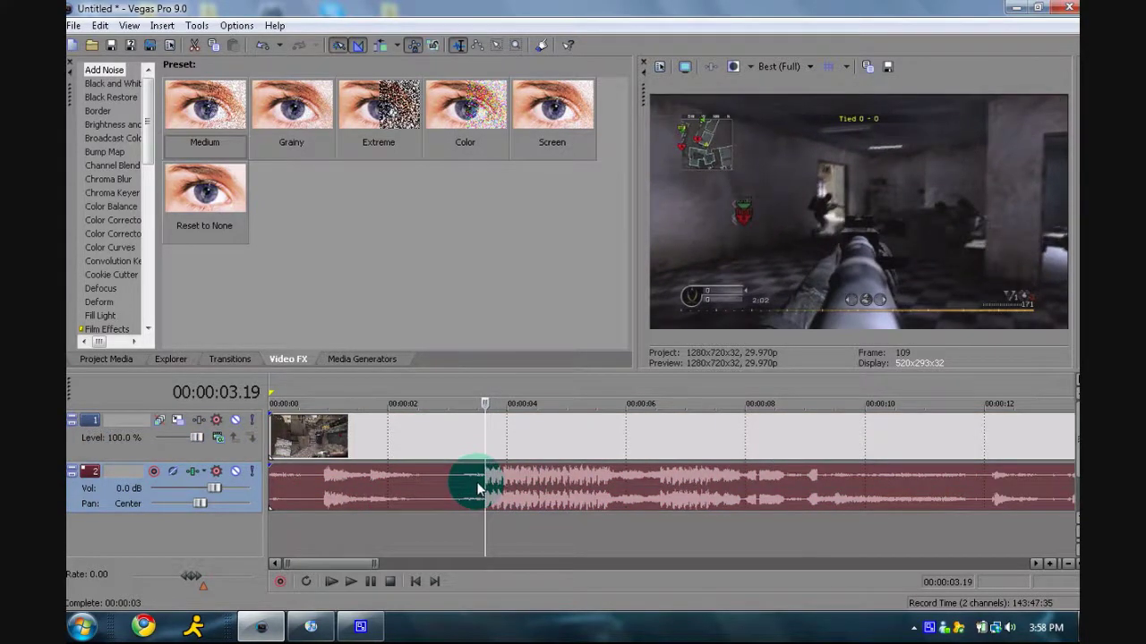
key("Right")
key("Right")
key("Right")
key("Right")
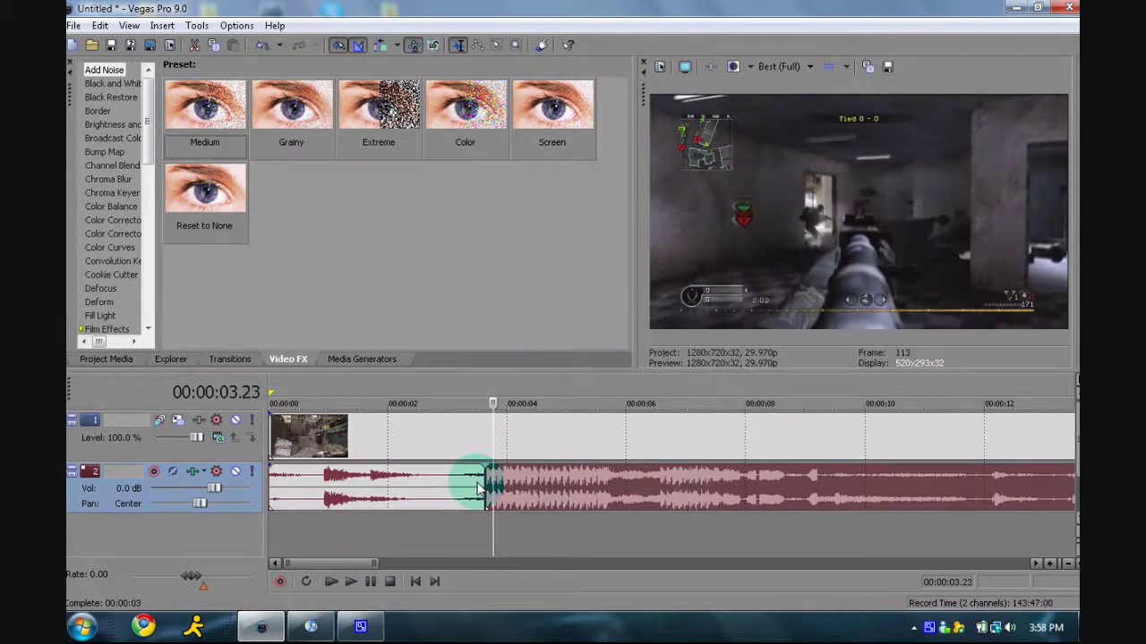
Step: Delete the audio before and after the gunshot snippet and move the snippet along its track to about 00:00:22
left_click(475, 488)
key("Delete")
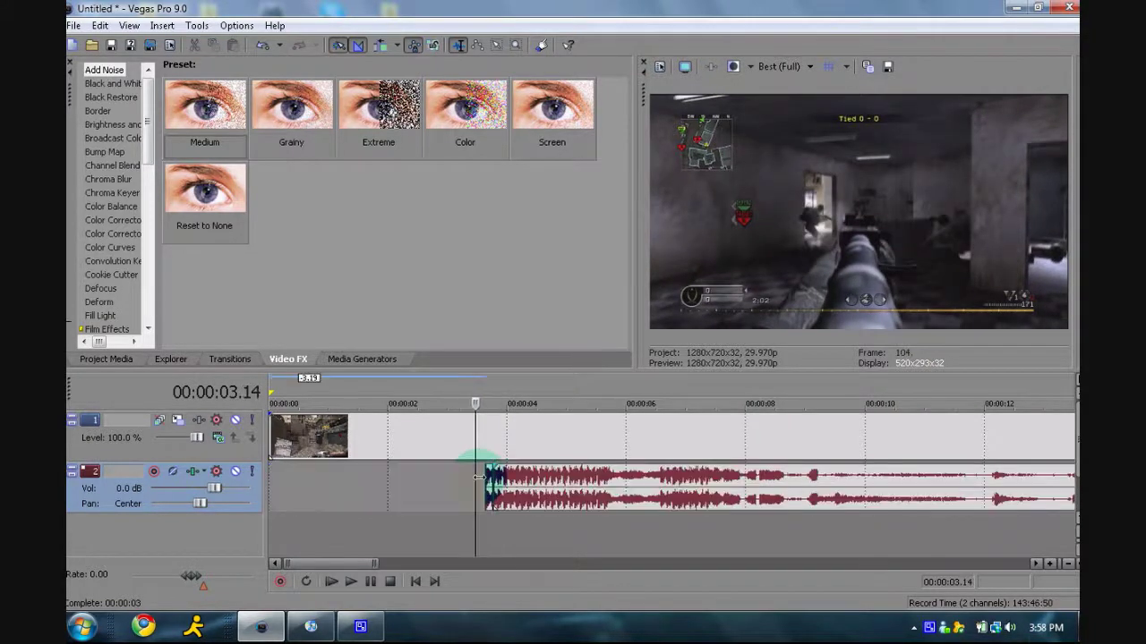
left_click(526, 479)
key("Delete")
left_click_drag(490, 479, 1037, 486)
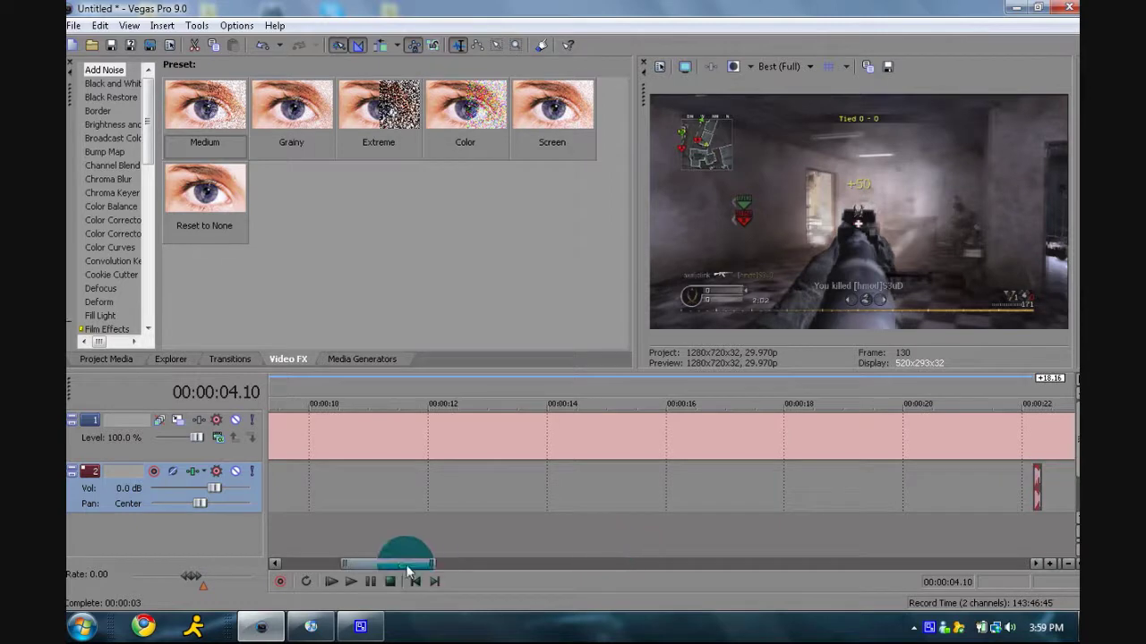
Step: Split the video clip at 00:00:09.07 and delete everything after the split
left_click(485, 438)
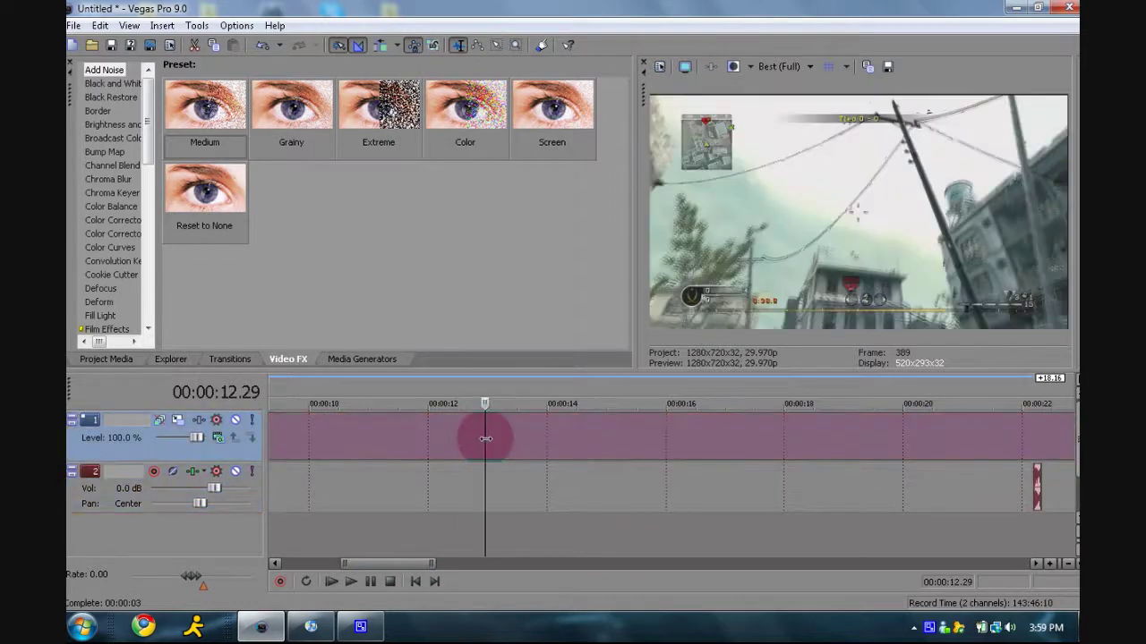
left_click_drag(388, 559, 365, 564)
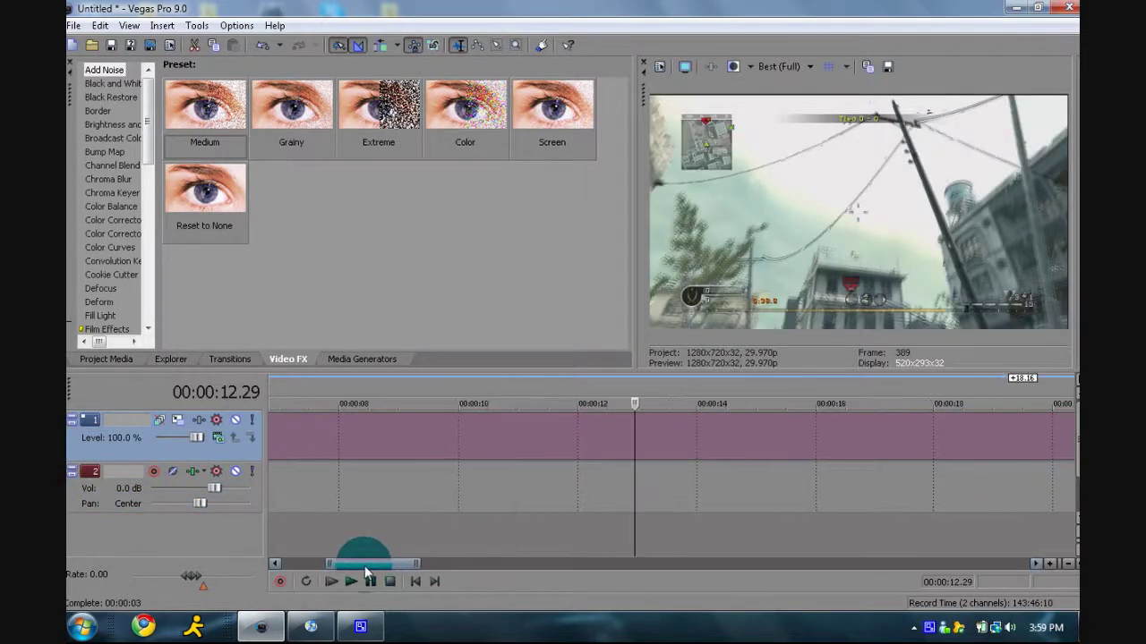
left_click(469, 434)
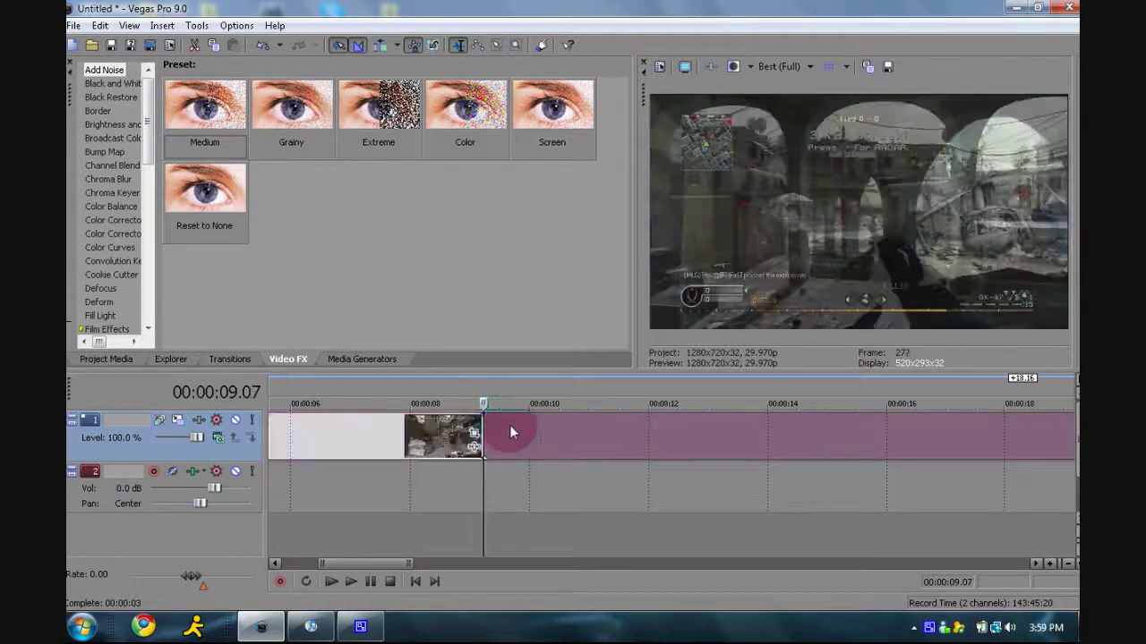
key("Delete")
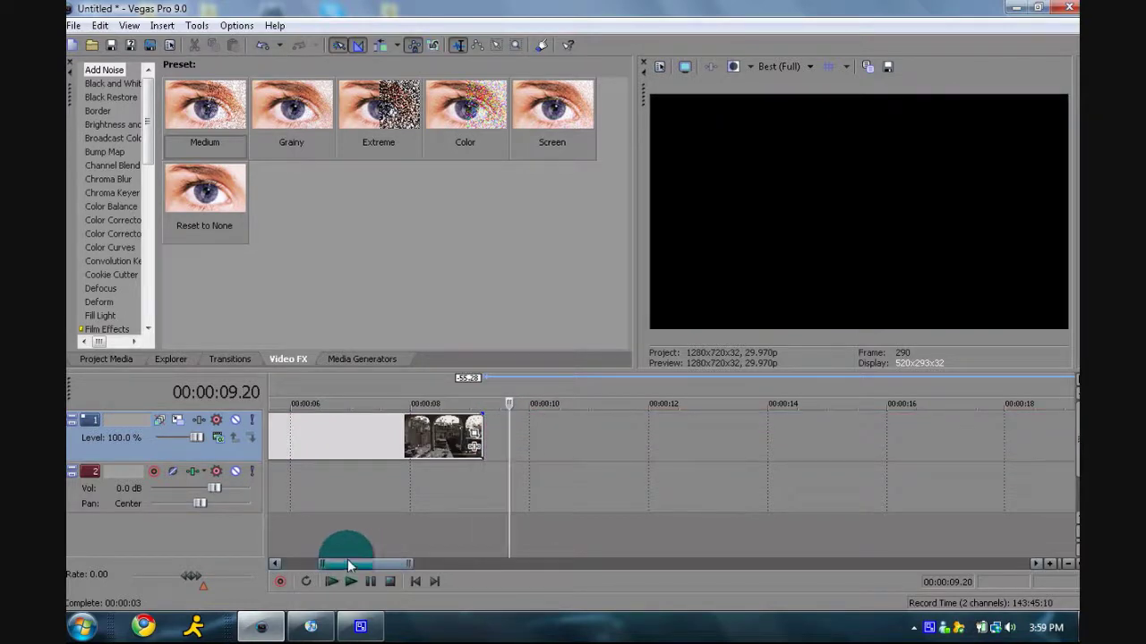
Step: Switch to iTunes and add the song "Amazing" by Kanye West to the start of the audio track
left_click_drag(347, 563, 294, 559)
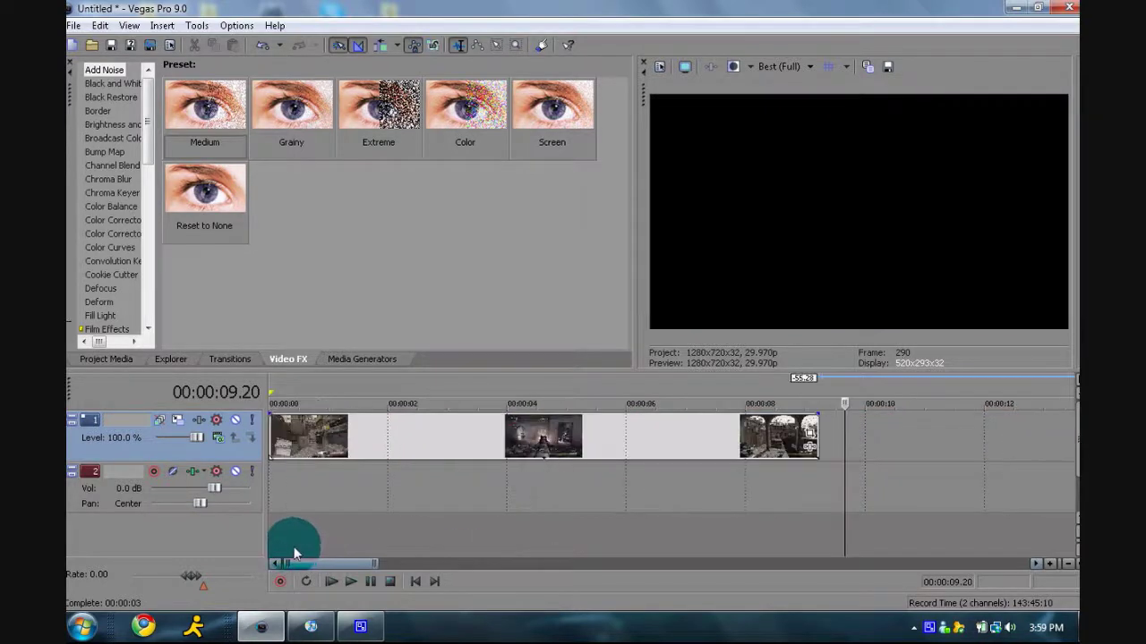
left_click(273, 440)
left_click(312, 630)
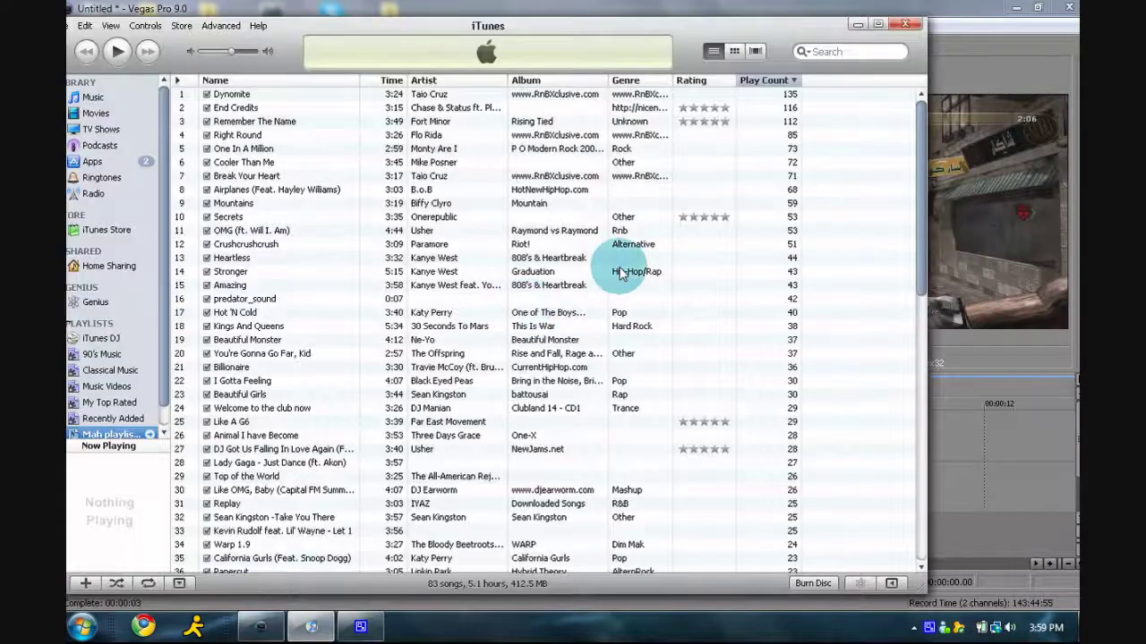
left_click_drag(271, 284, 274, 510)
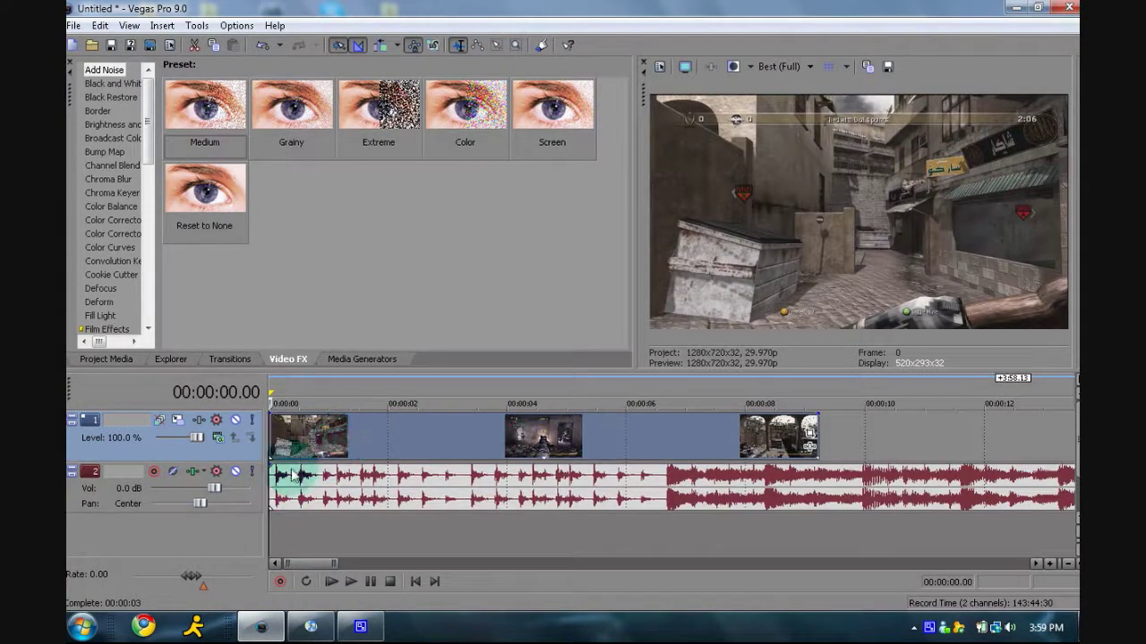
Step: Place markers on the song's first four beats, at 00:00:00.04, 00:00:00.16, 00:00:00.28 and 00:00:01.05
left_click(1052, 565)
left_click(1052, 565)
left_click(1052, 565)
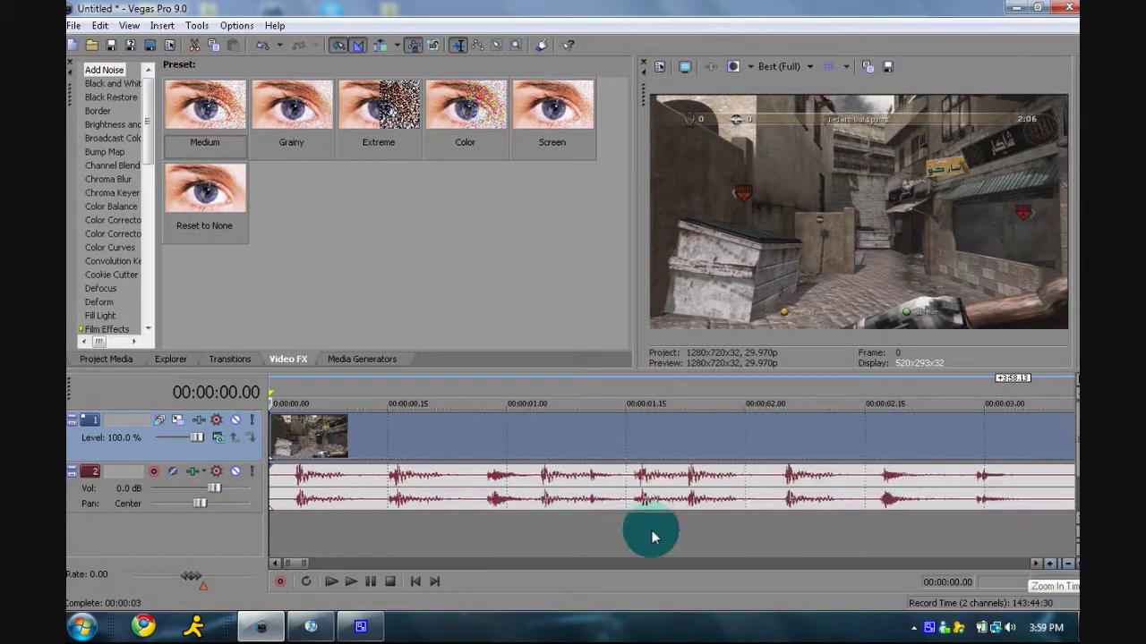
left_click(300, 477)
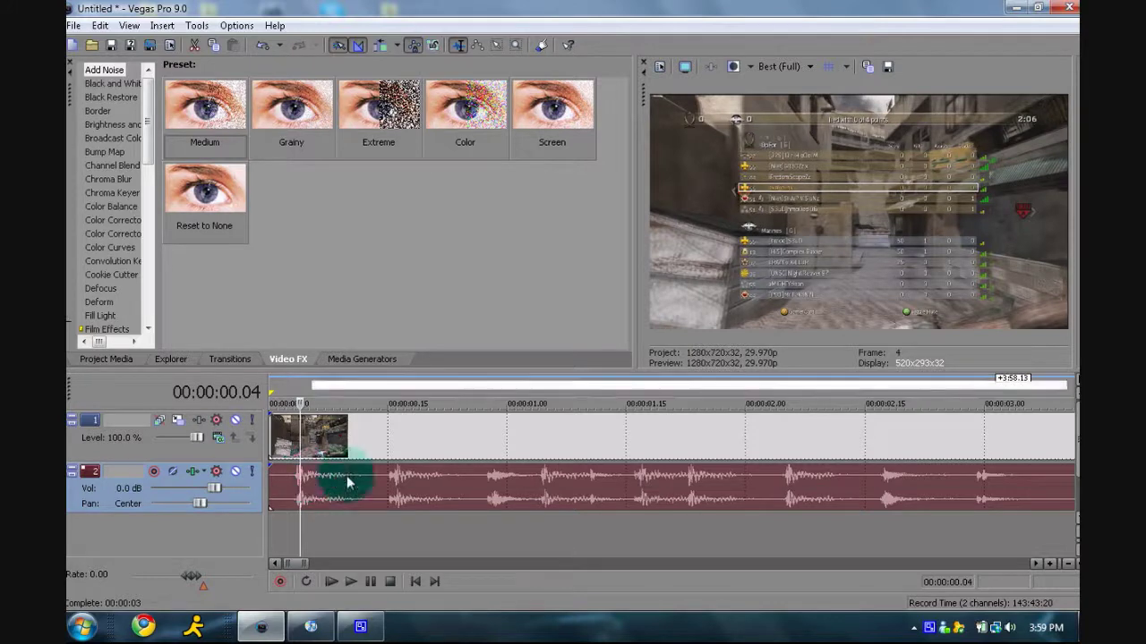
left_click(396, 478)
key("m")
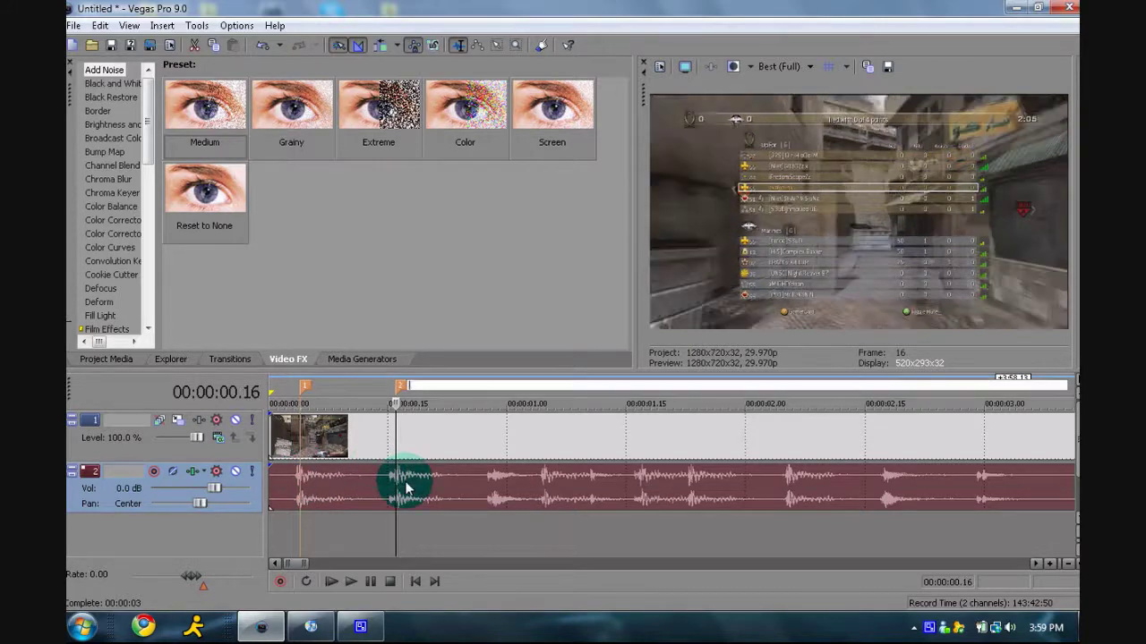
left_click(495, 488)
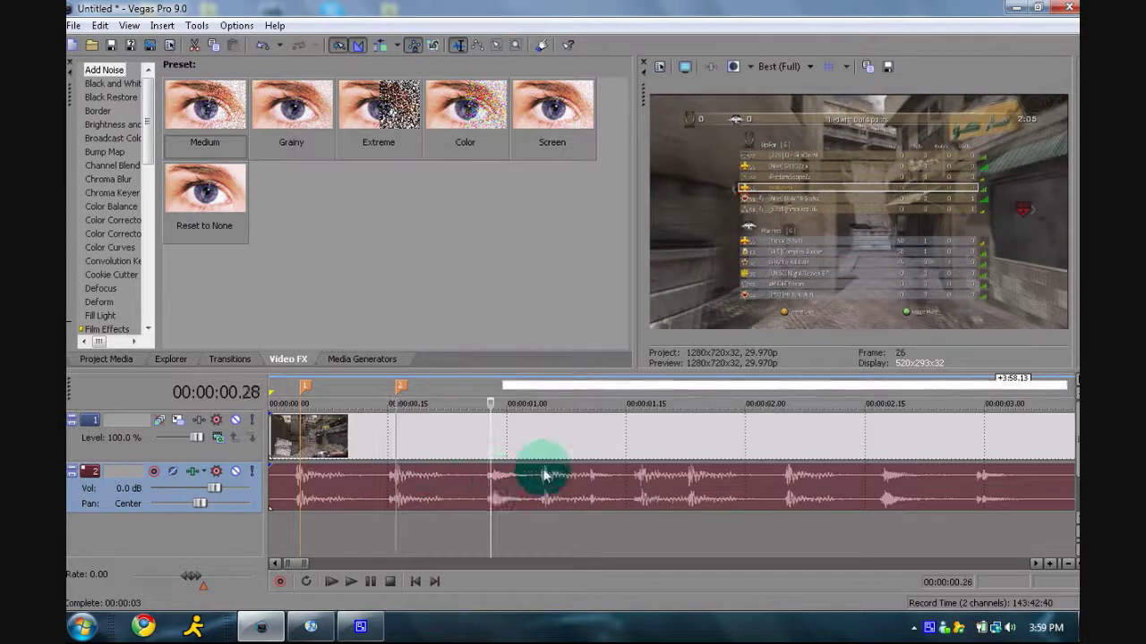
left_click(545, 487)
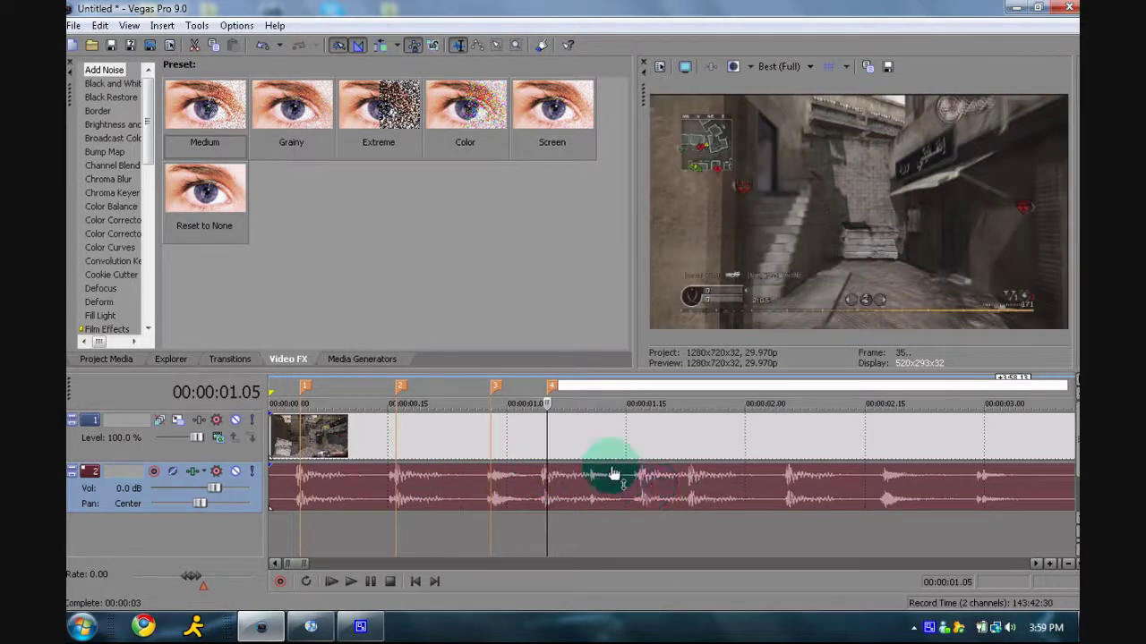
Step: Add markers 5 to 8 on the song's next four strong beats, from 00:00:01.17 to 00:00:02.18
left_click(642, 488)
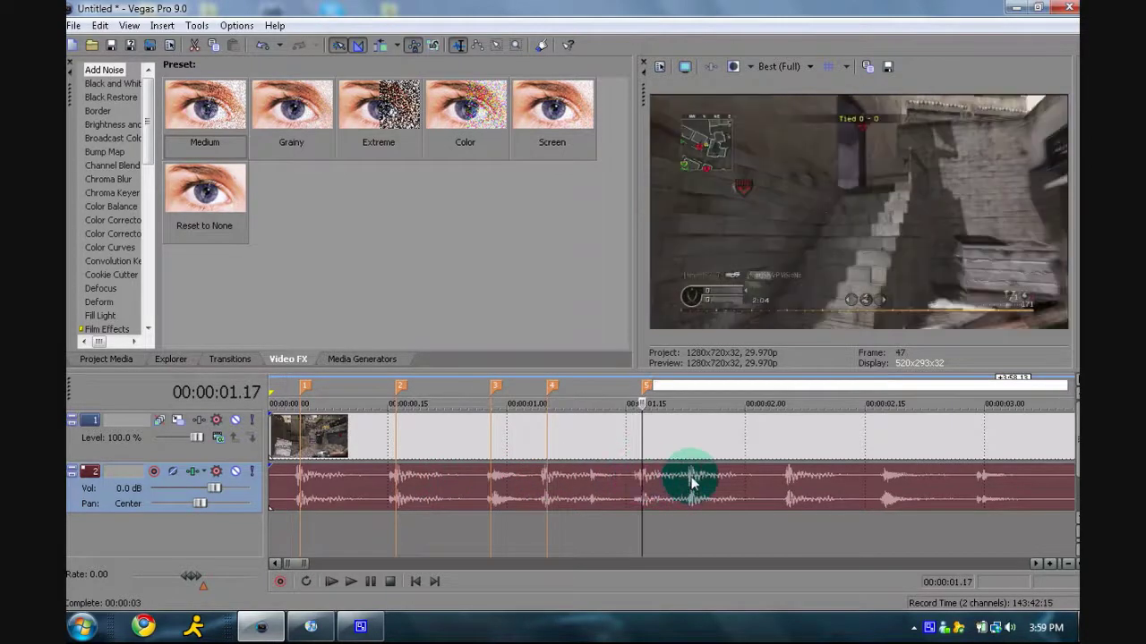
left_click(690, 484)
left_click(787, 480)
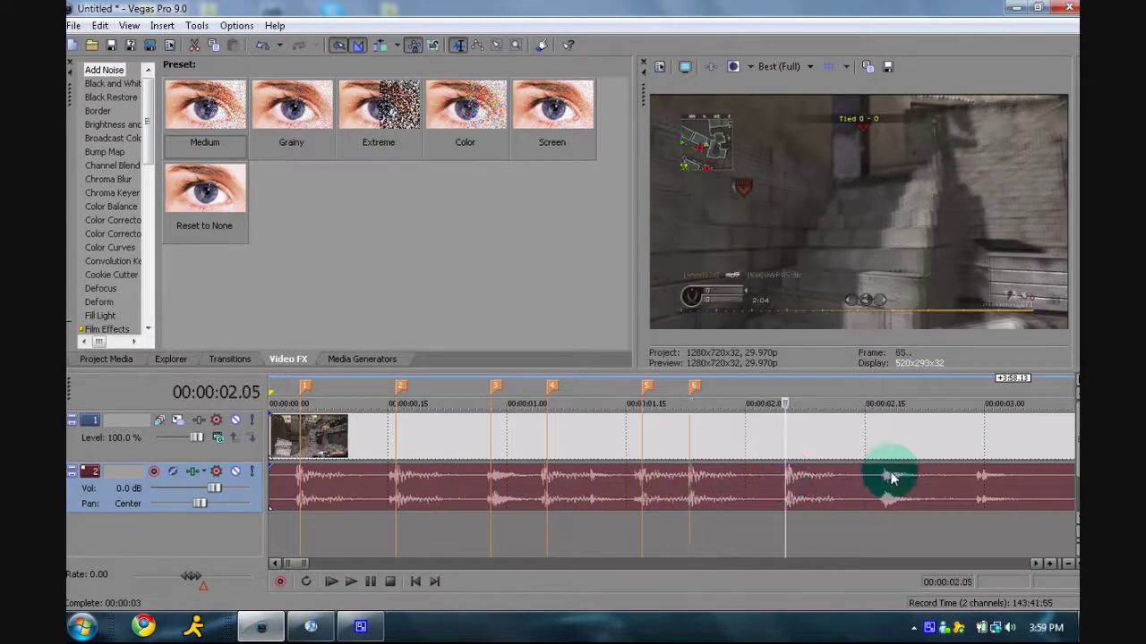
left_click(797, 477)
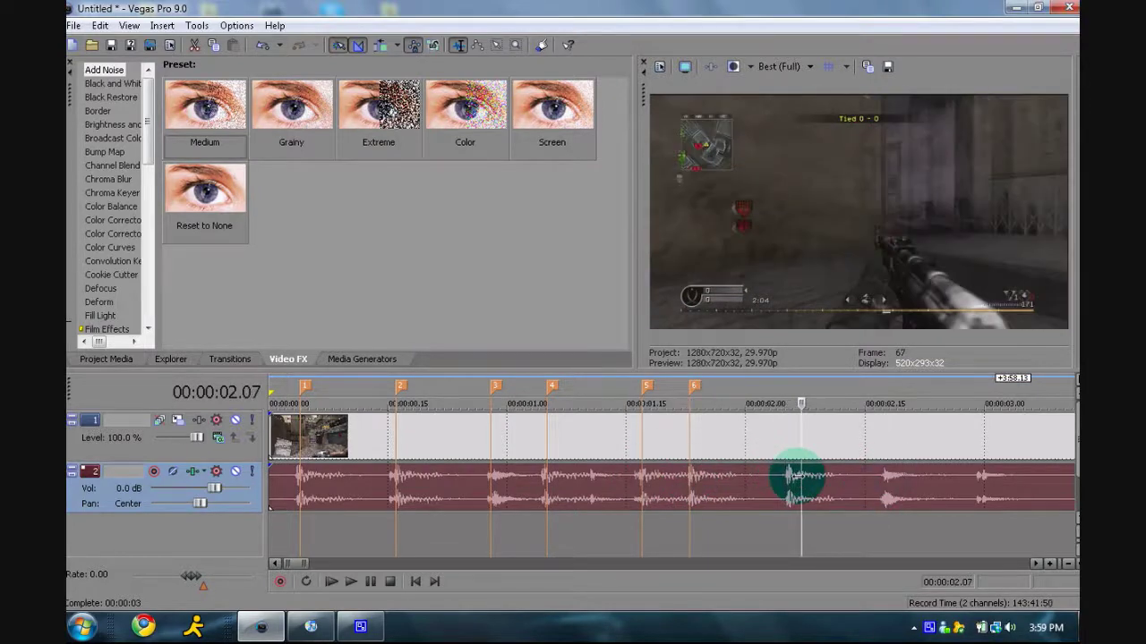
key("Left")
key("m")
key("Return")
left_click(887, 480)
key("m")
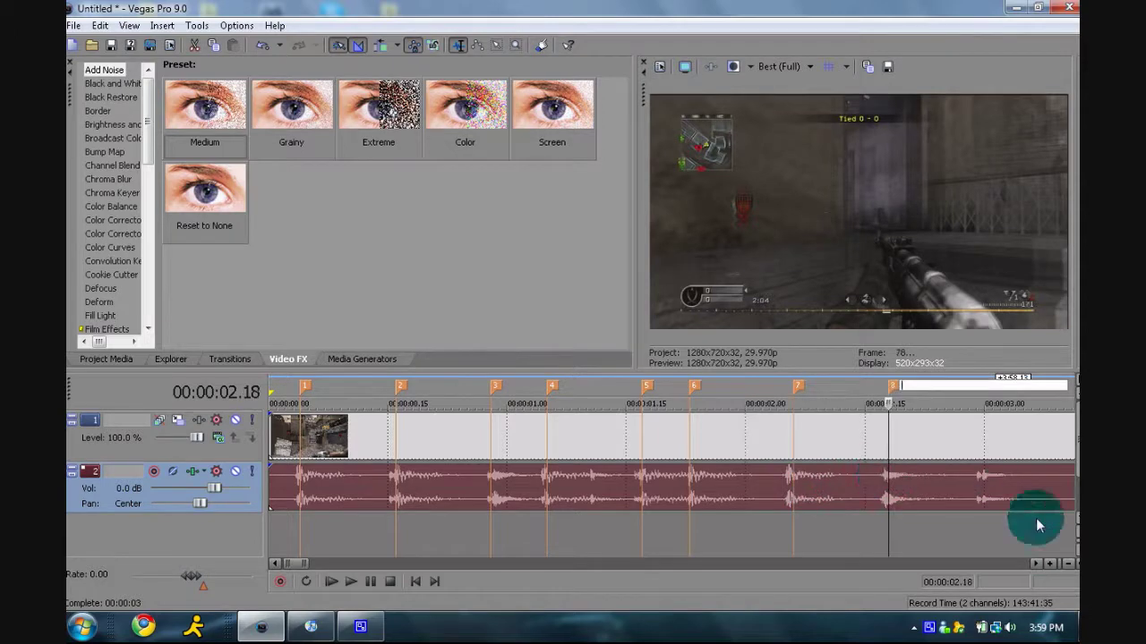
Step: Add markers 9 to 12 on the strong beats from 00:00:03.12 to 00:00:04.14
left_click(1035, 564)
left_click(1031, 564)
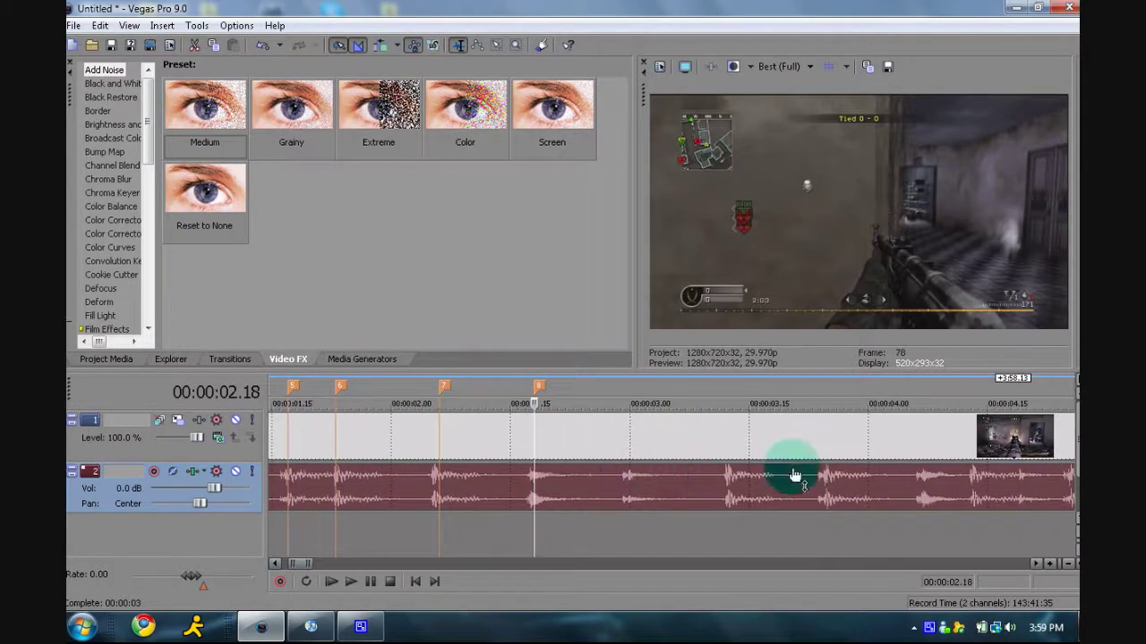
left_click(725, 477)
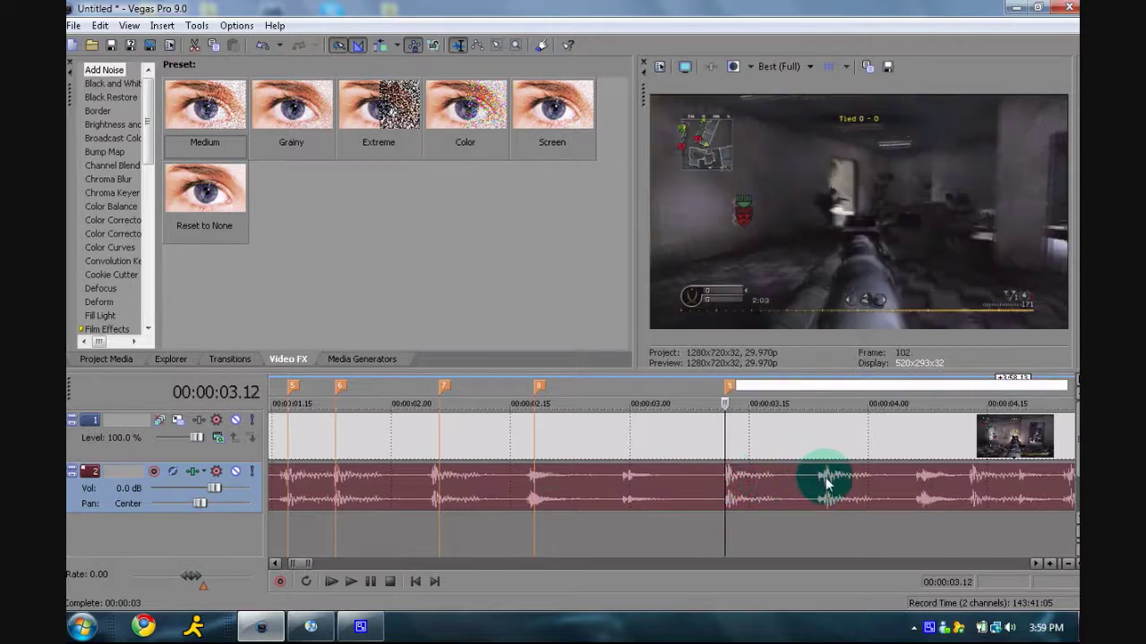
left_click(825, 476)
key("m")
left_click(924, 483)
key("m")
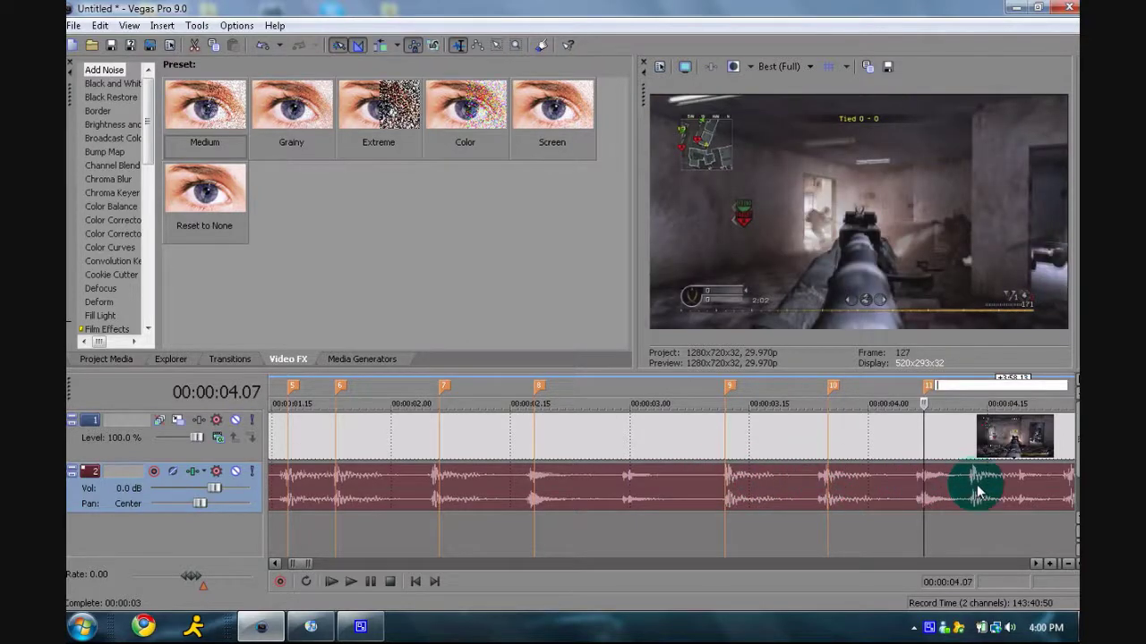
left_click(977, 484)
key("m")
Step: Add markers 13 to 16 on the four beats following marker 12, including those at 00:00:05.02 and 00:00:05.26
left_click(1036, 563)
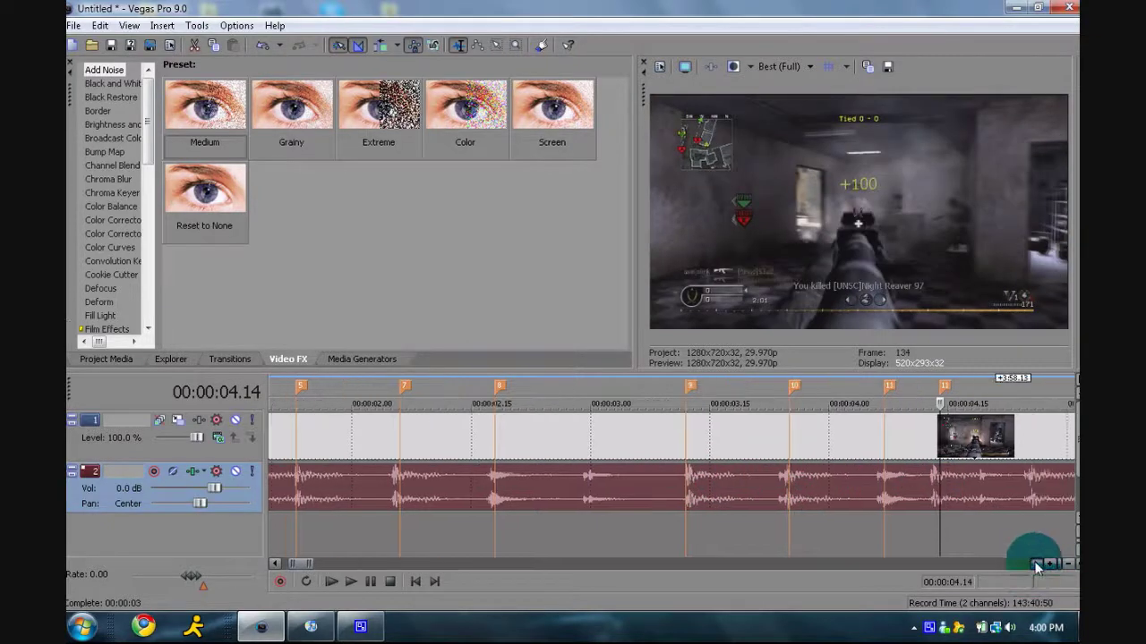
left_click(783, 475)
left_click(641, 481)
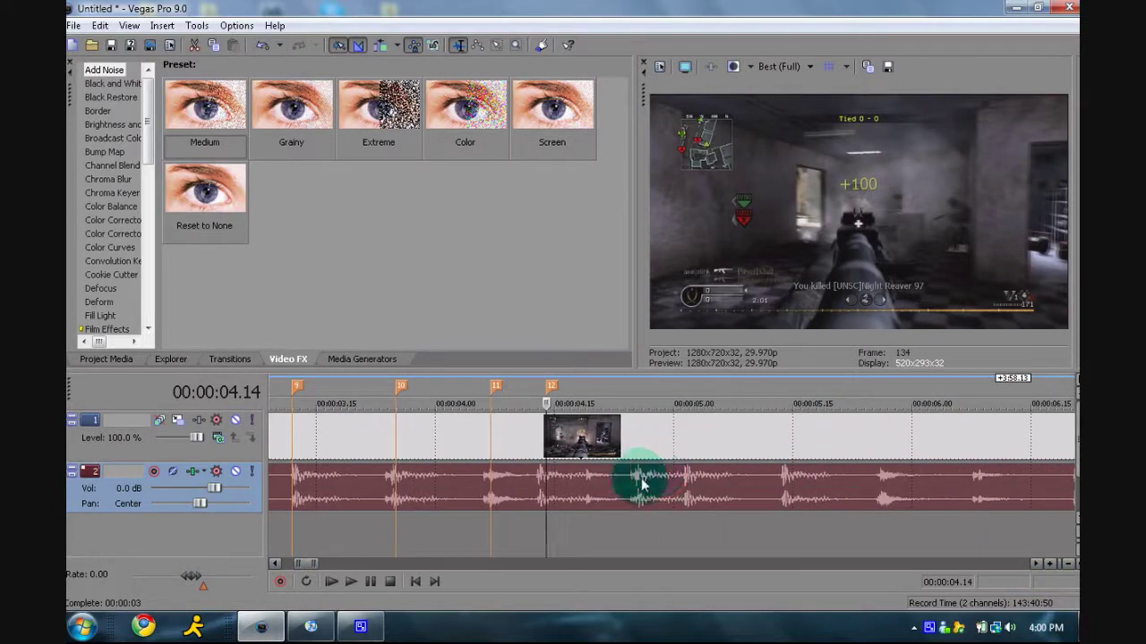
key("m")
left_click(689, 481)
key("m")
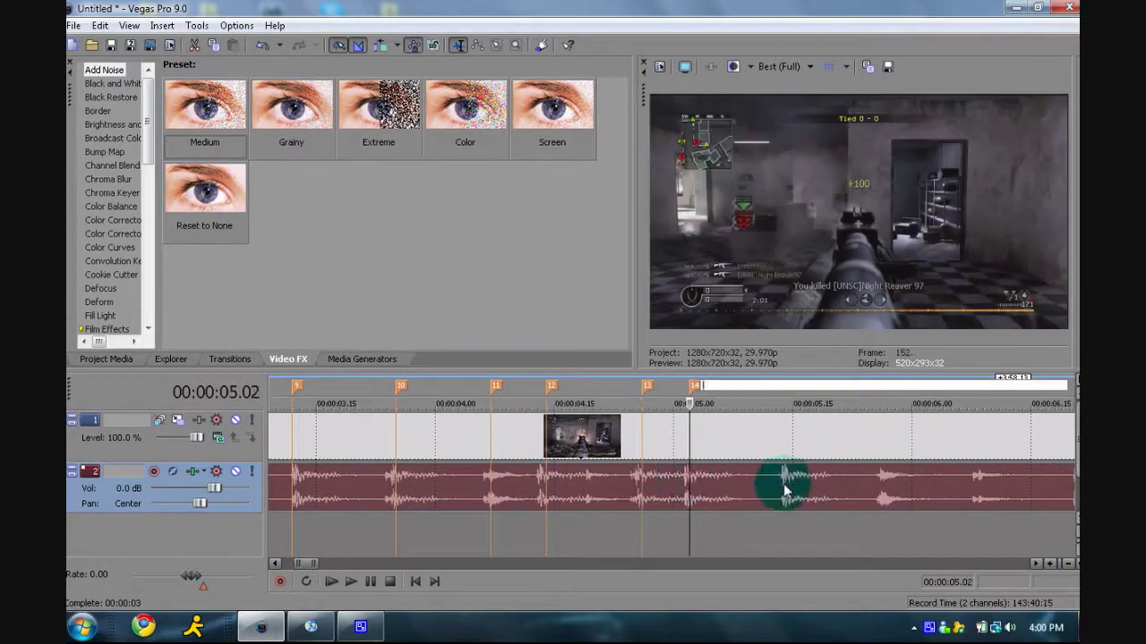
left_click(783, 483)
key("m")
left_click(882, 479)
key("m")
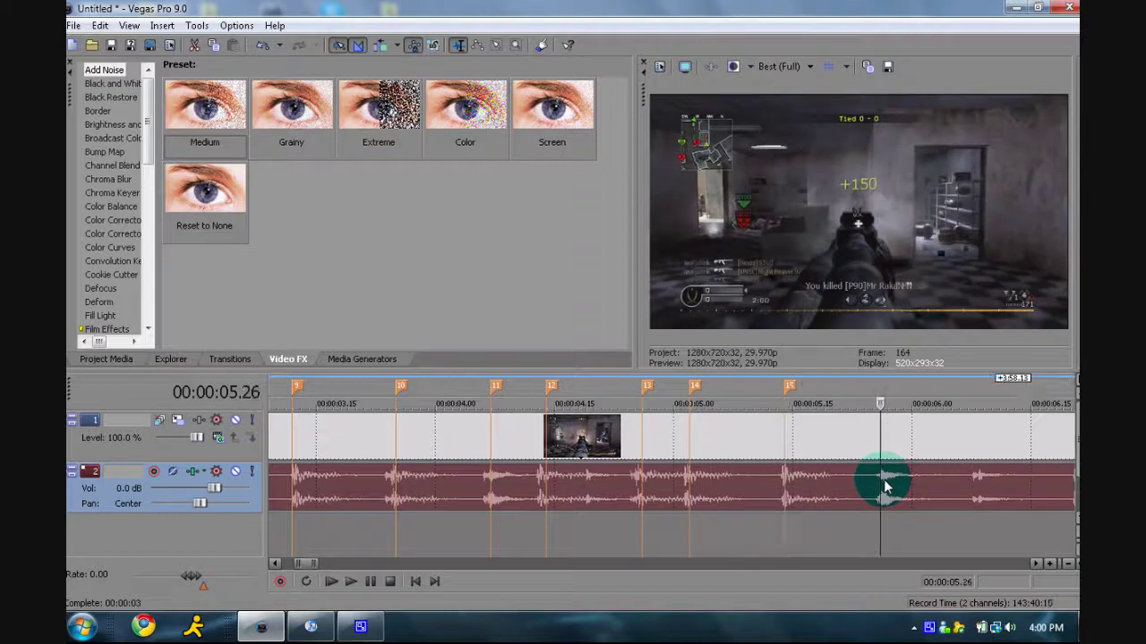
Step: Add marker 17 on the last quiet beat before the song's loud section, at 00:00:06.08
left_click(976, 478)
left_click(1038, 564)
left_click(1035, 563)
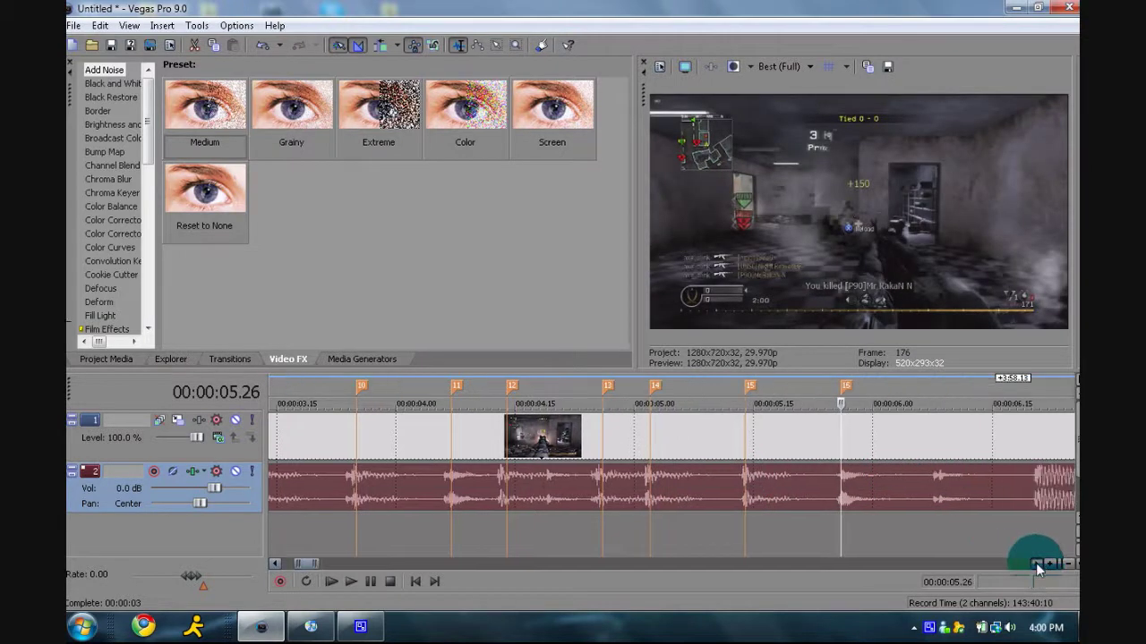
left_click(1036, 563)
left_click(705, 481)
left_click(703, 480)
key("m")
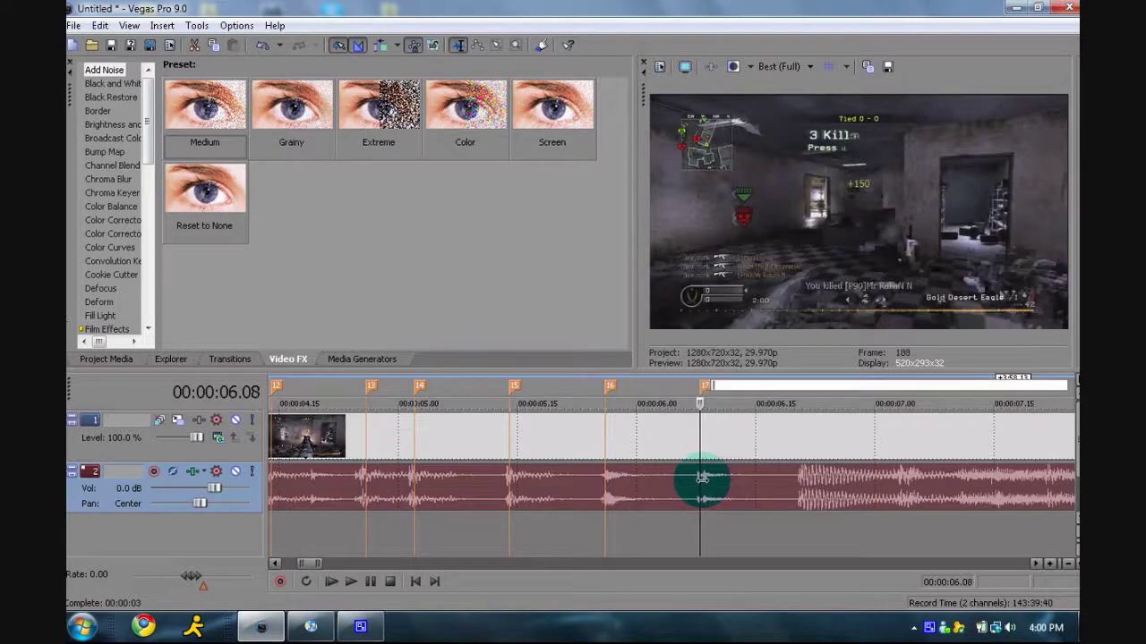
Step: Examine the video frame by frame from the start of the song's loud section to 00:00:07.13
left_click(841, 475)
left_click(796, 480)
key("Right")
key("Right")
key("Right")
key("Right")
key("Right")
key("Right")
key("Right")
key("Right")
key("Right")
key("Right")
key("Right")
key("Right")
key("Right")
key("Right")
key("Right")
key("Right")
key("Right")
key("Right")
key("Right")
key("Right")
key("Right")
key("Right")
key("Right")
key("Right")
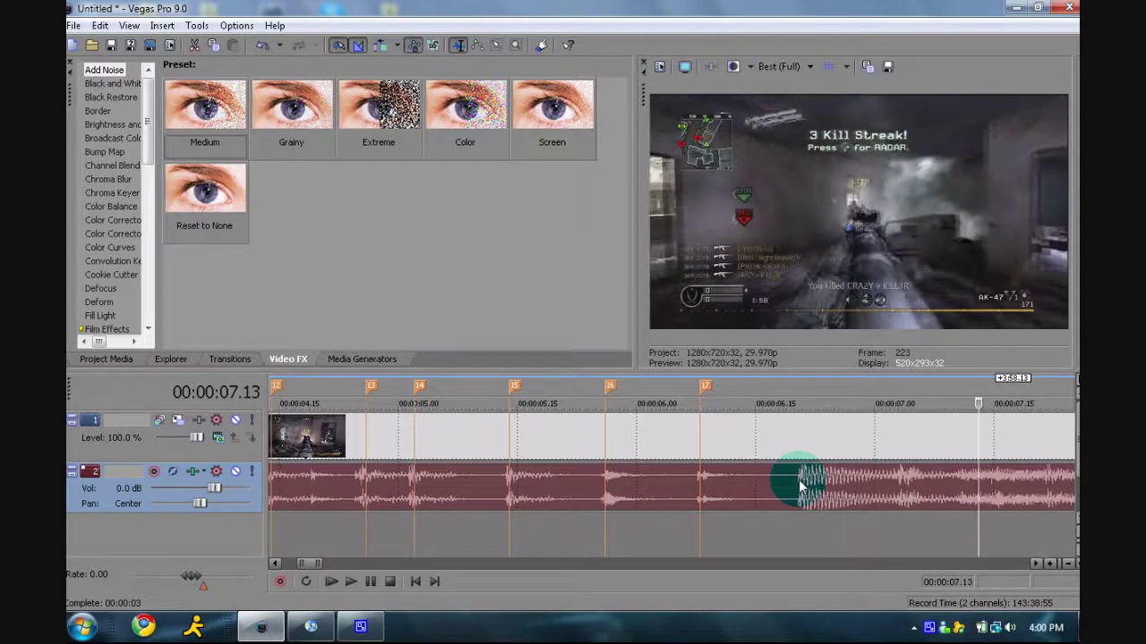
Step: Trim the start of the video up to the first gunshot frame at 00:00:03.20 and move the clip to about the first marker
left_click_drag(301, 565, 284, 565)
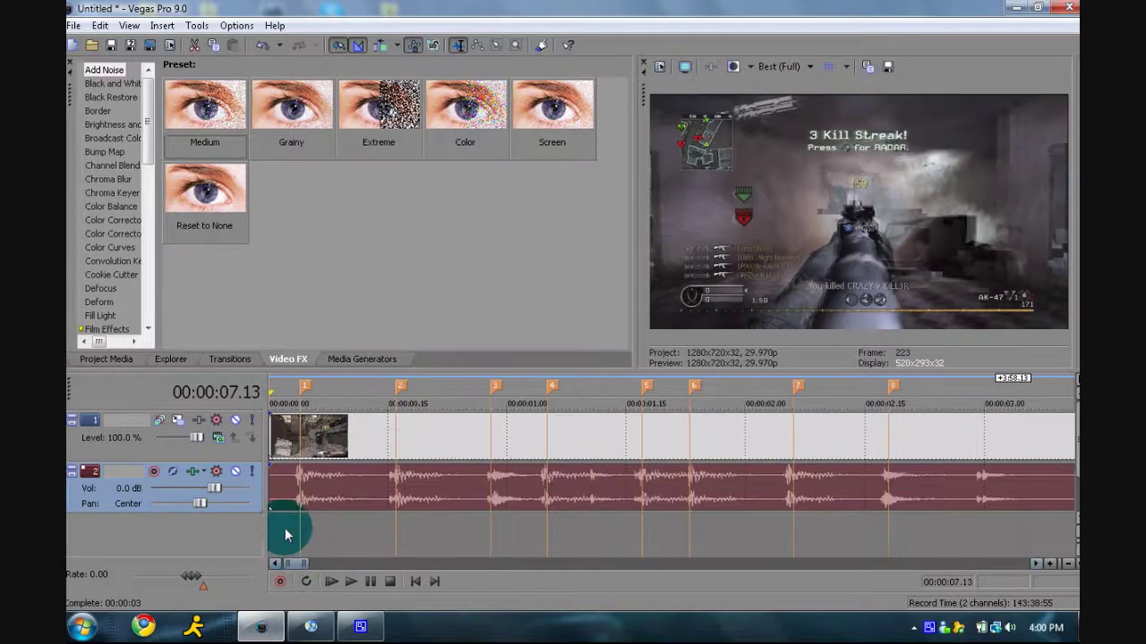
left_click(271, 438)
key("space")
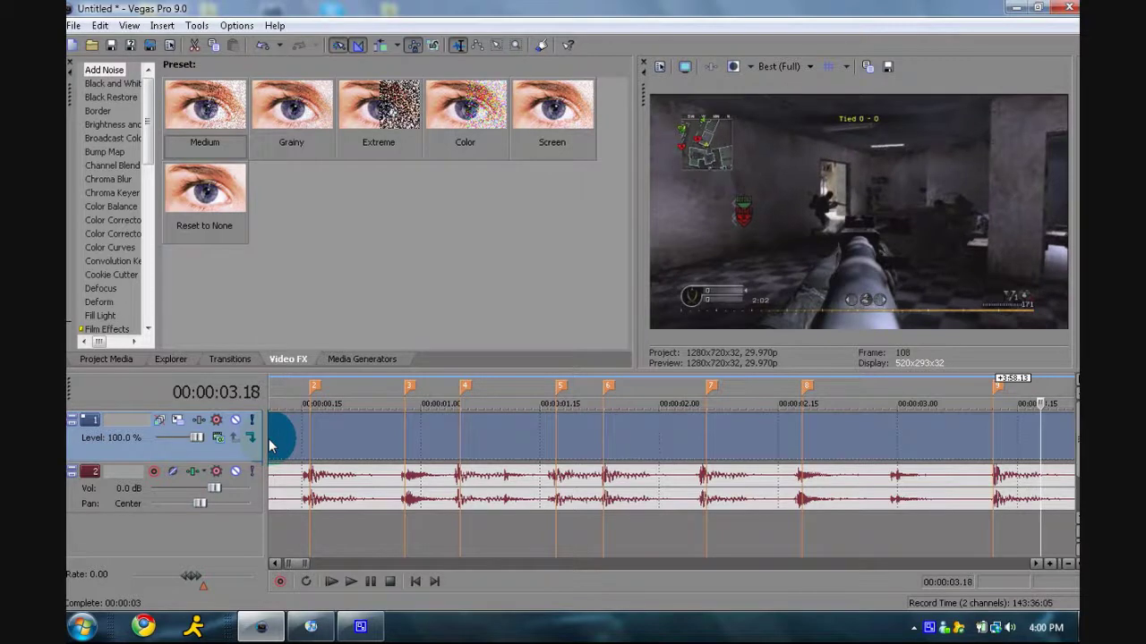
key("Left")
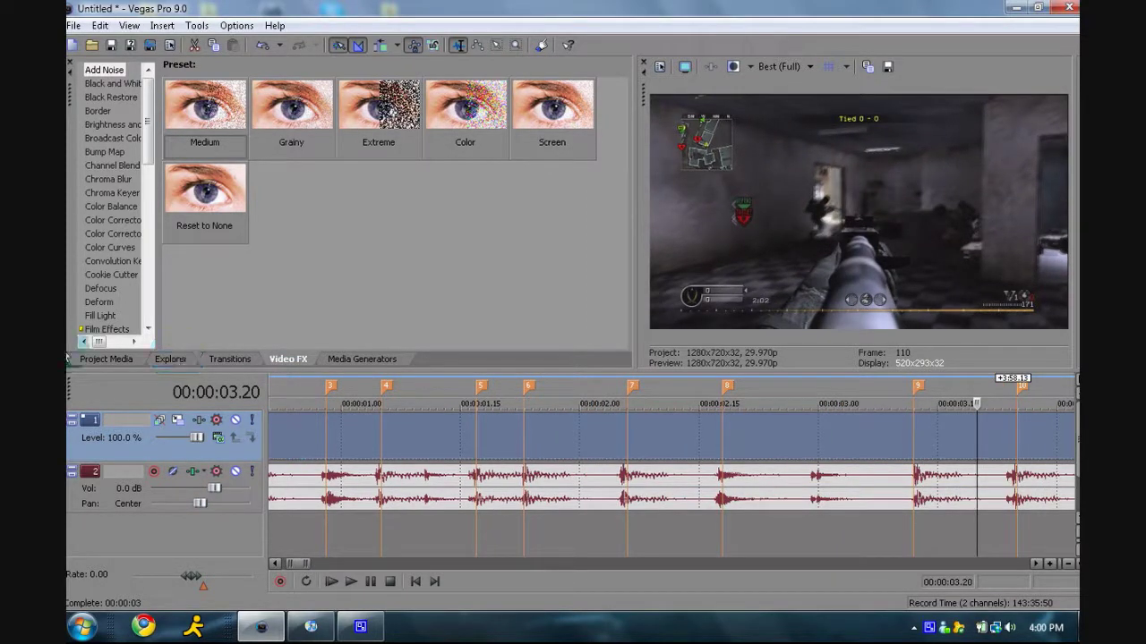
left_click(850, 526)
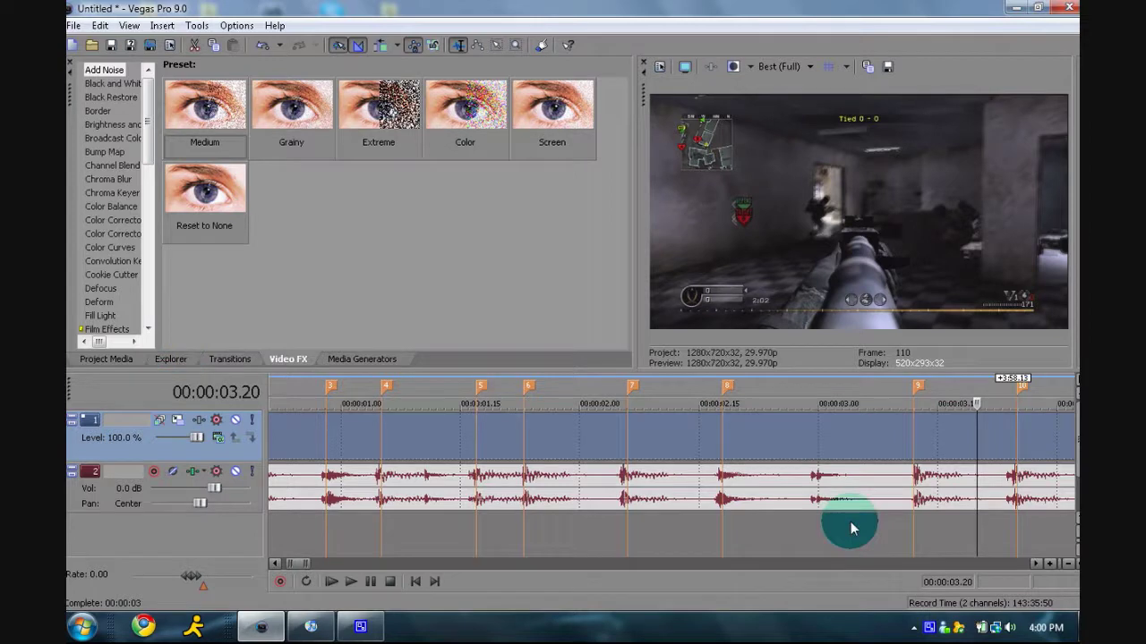
left_click(1069, 566)
left_click(1069, 566)
left_click(273, 443)
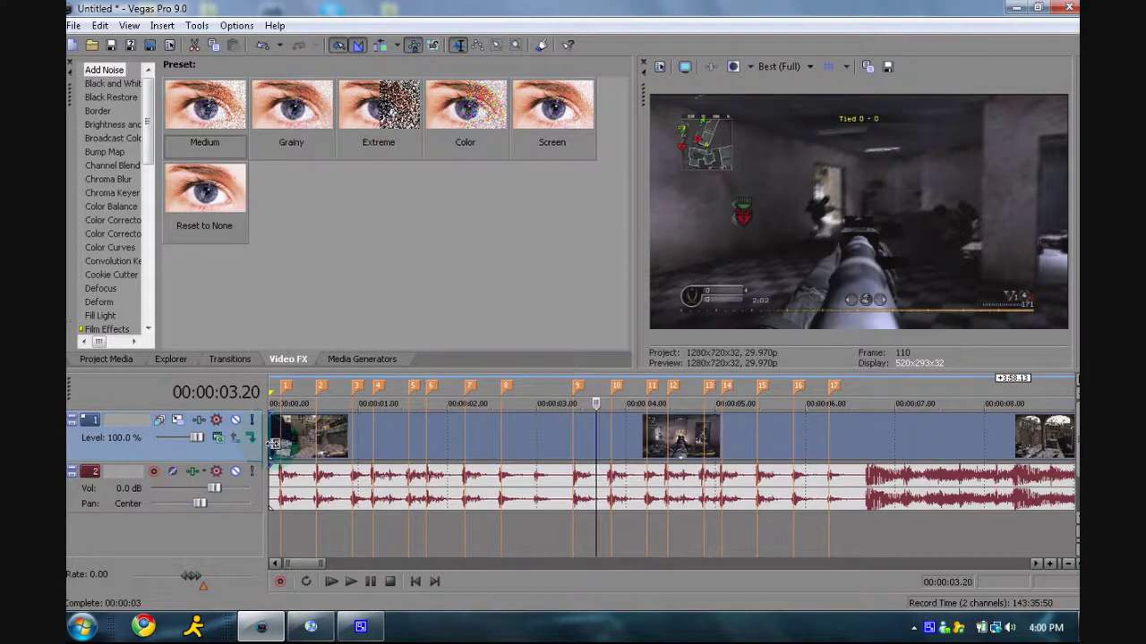
mouse_move(273, 443)
left_mouse_down()
mouse_move(430, 465)
mouse_move(607, 455)
mouse_move(384, 466)
mouse_move(275, 452)
left_mouse_up()
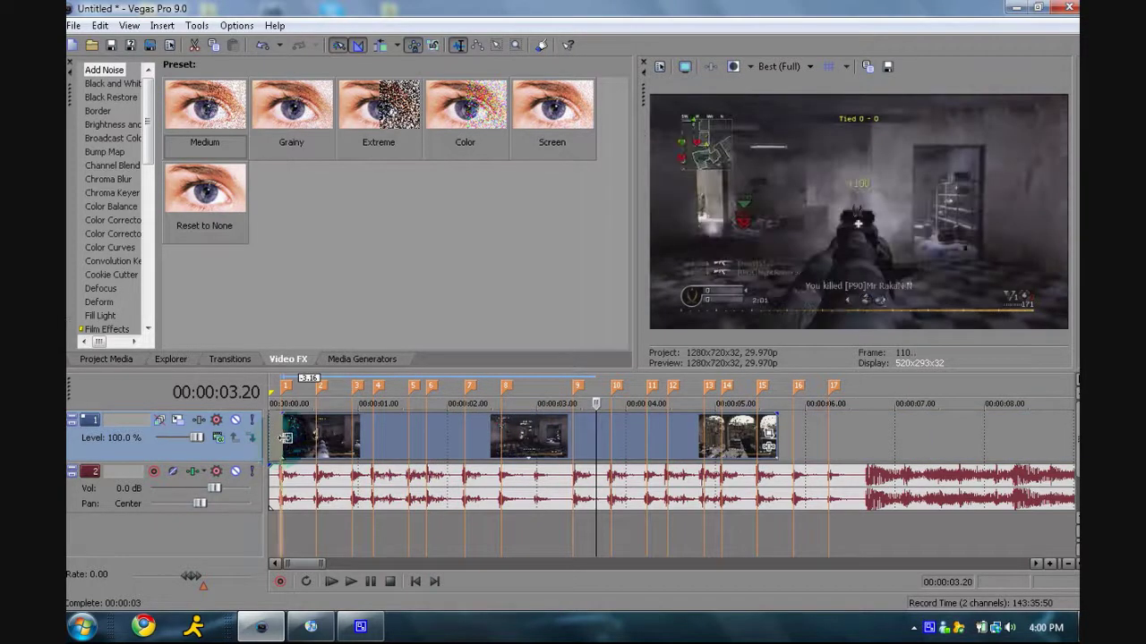
Step: Align the gunshot frame with the first marker at 00:00:00.04 and extend the clip's start back to the beginning of the timeline
left_click(283, 443)
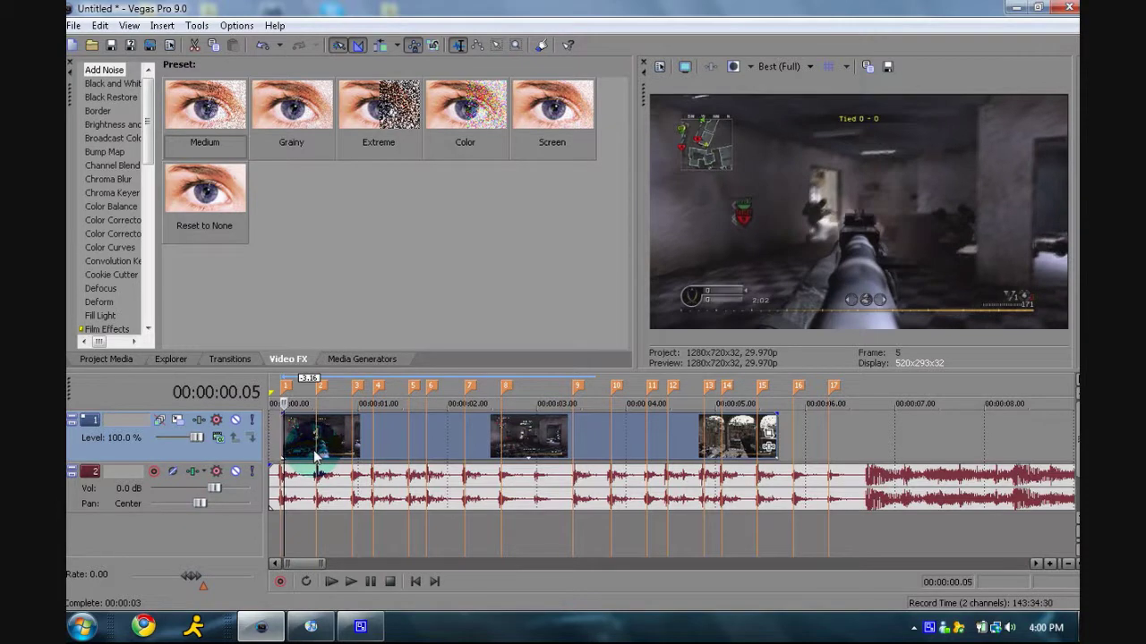
key("Left")
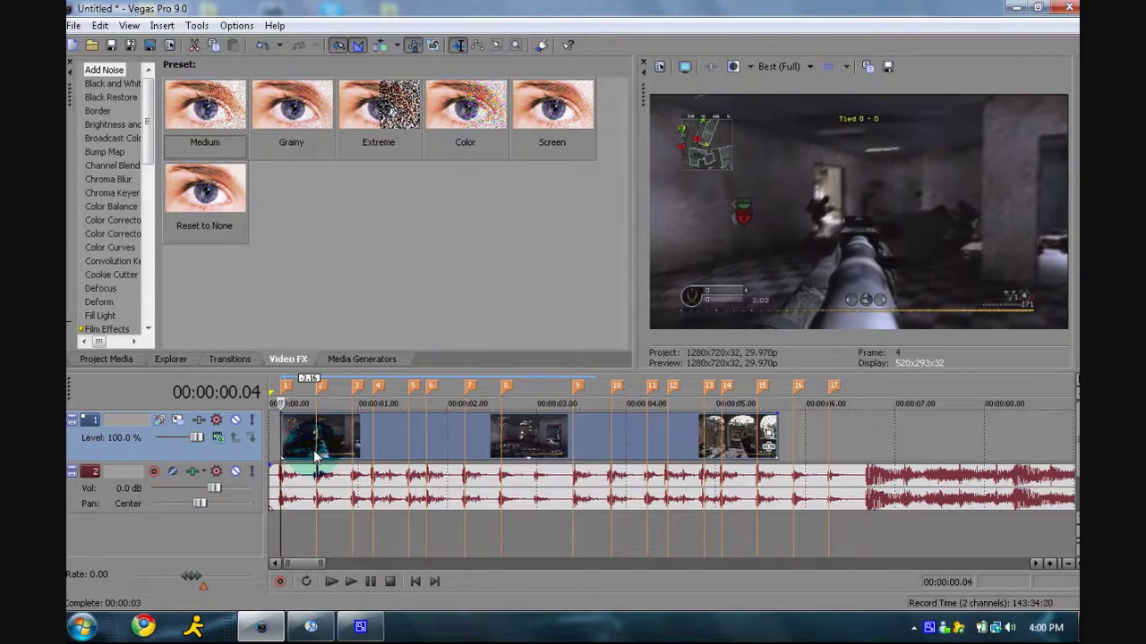
left_click_drag(281, 441, 272, 439)
key("Right")
key("Right")
key("Right")
key("Right")
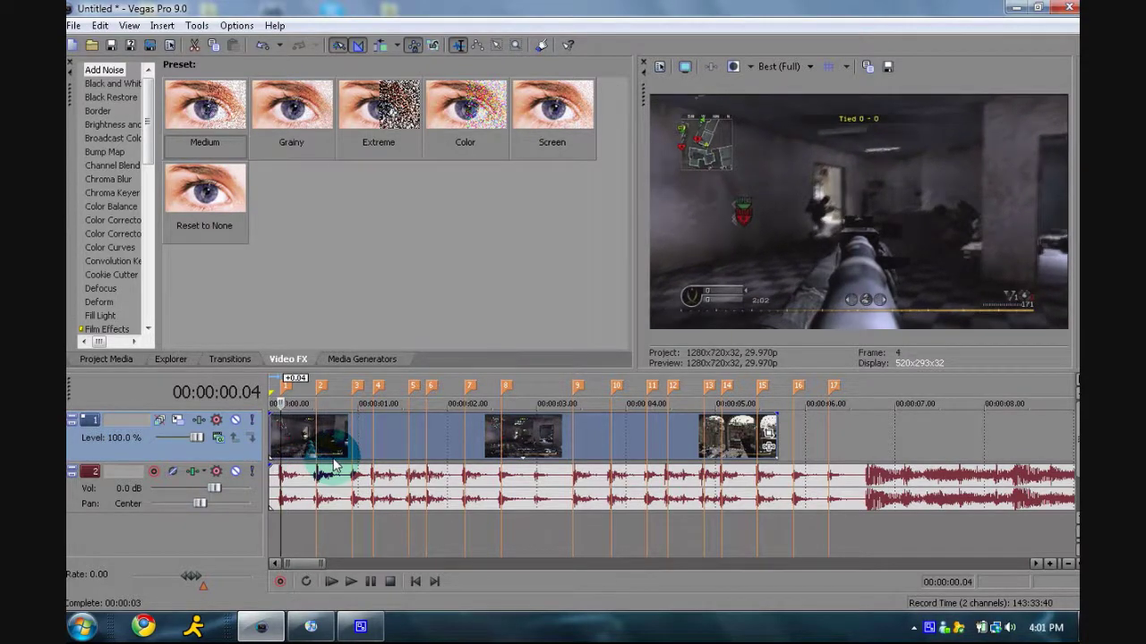
key("Right")
key("Right")
key("Right")
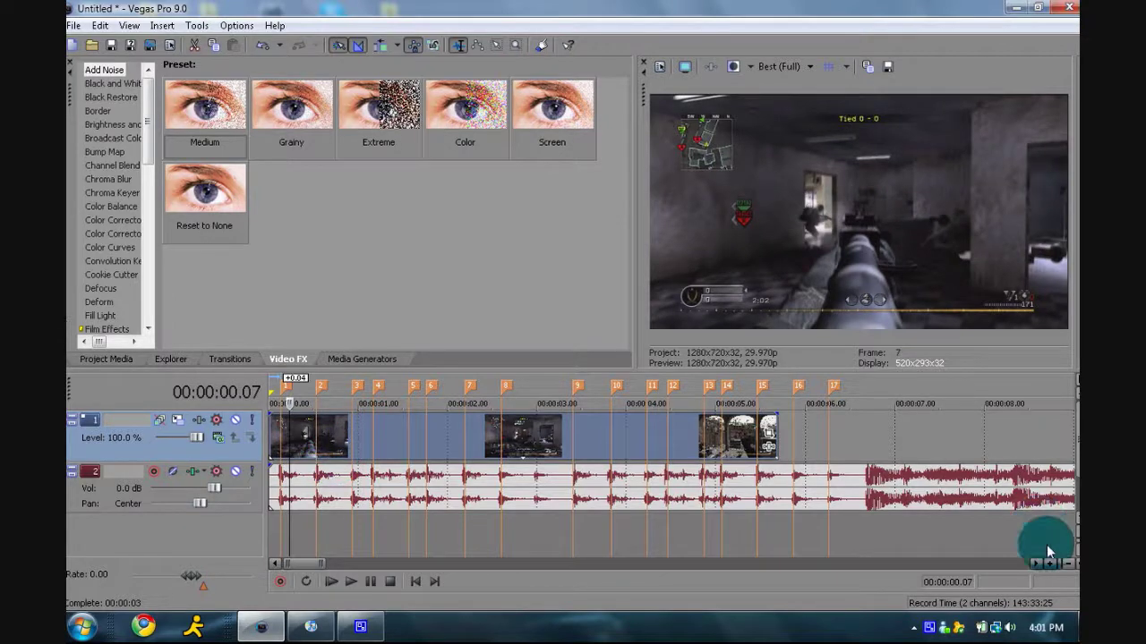
Step: Split the song at 00:00:06.22 and delete everything after the split
left_click(872, 502)
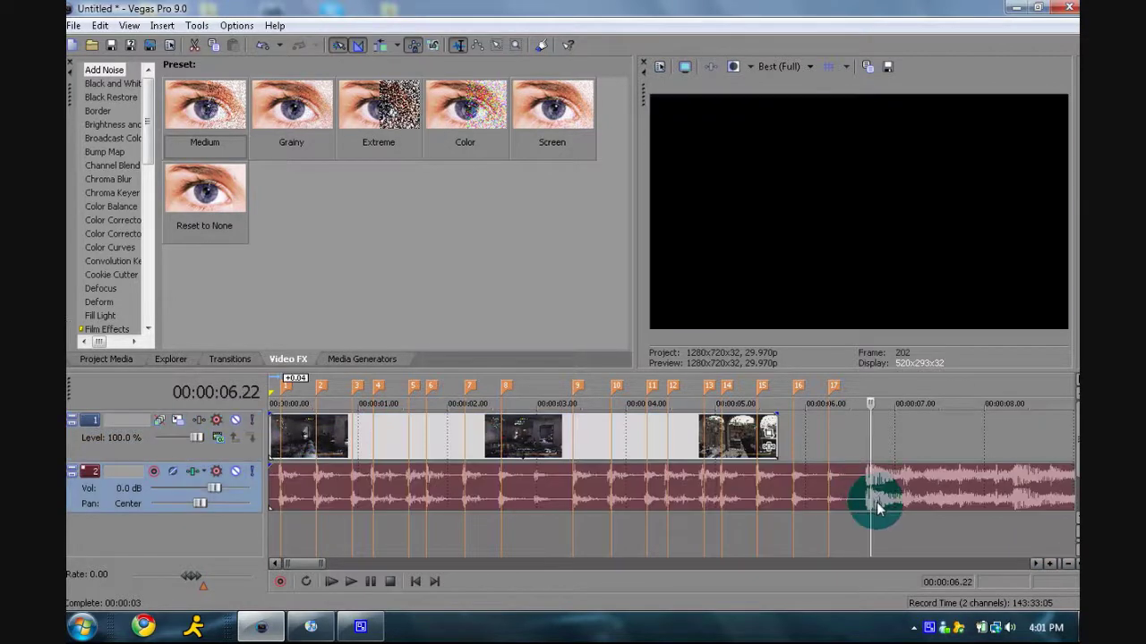
left_click(899, 503)
key("Delete")
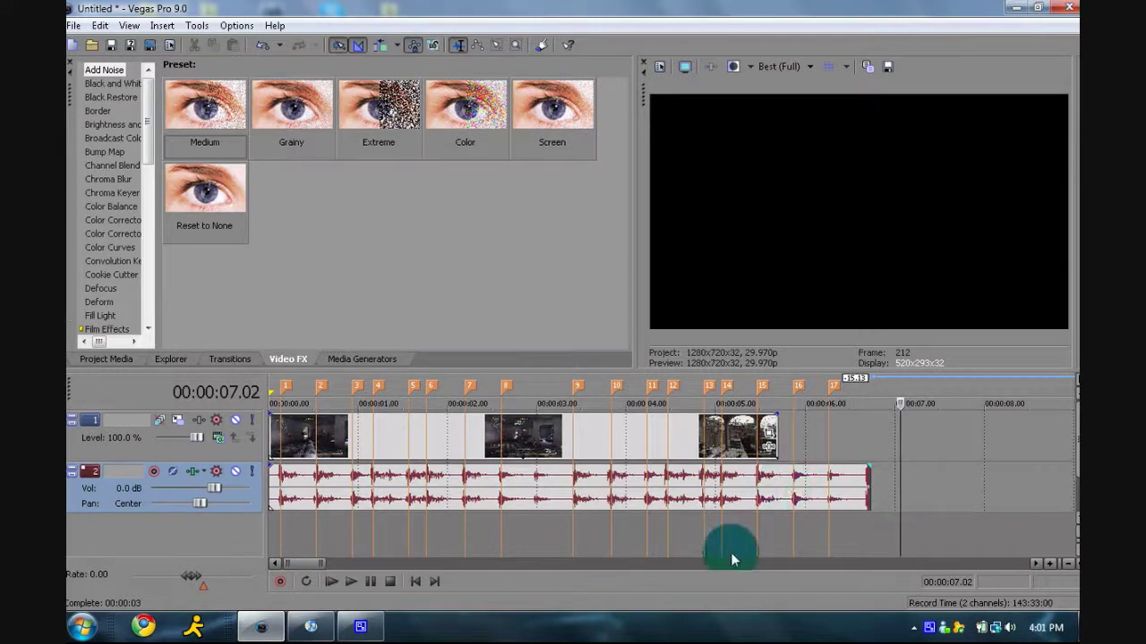
Step: Insert a velocity envelope on the gameplay video clip
left_click(1050, 563)
left_click(1050, 563)
left_click(1050, 563)
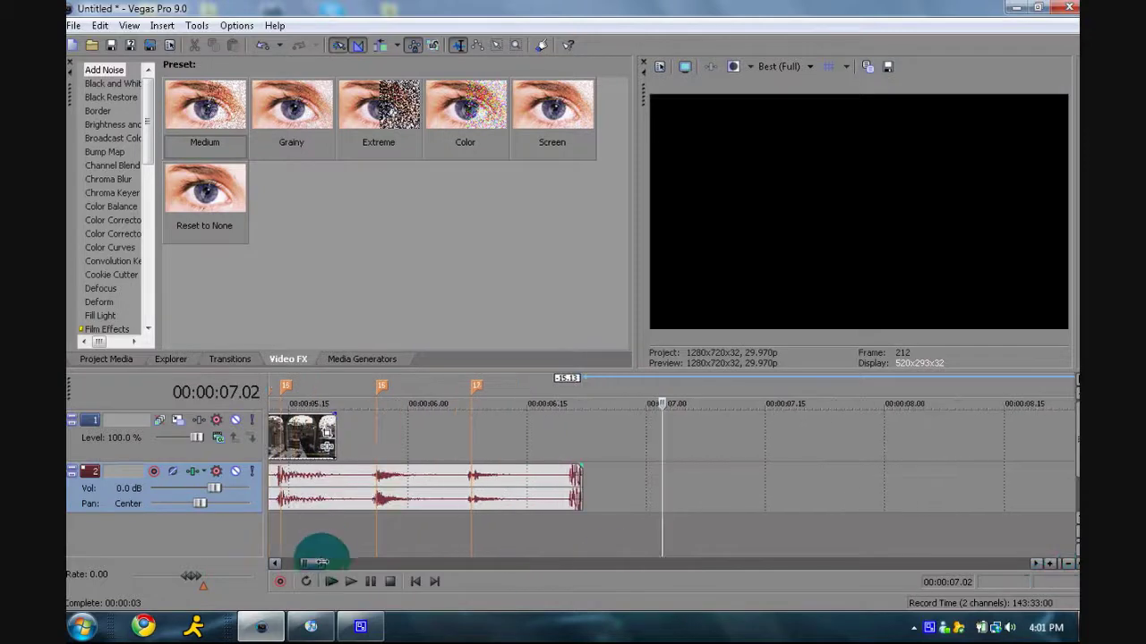
left_click_drag(312, 563, 272, 563)
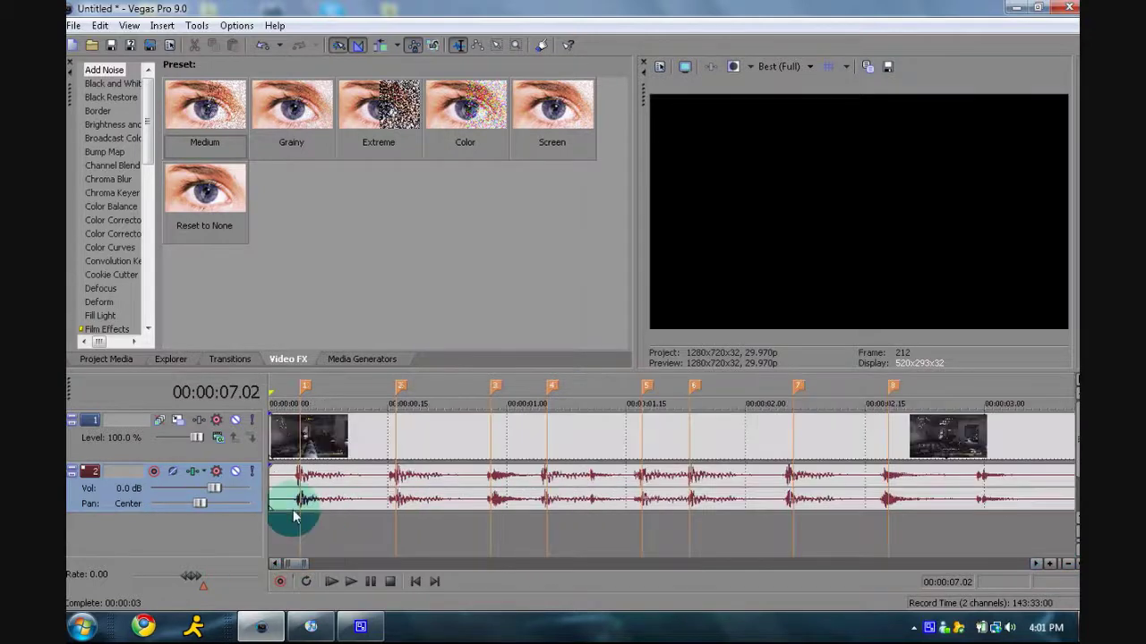
right_click(341, 431)
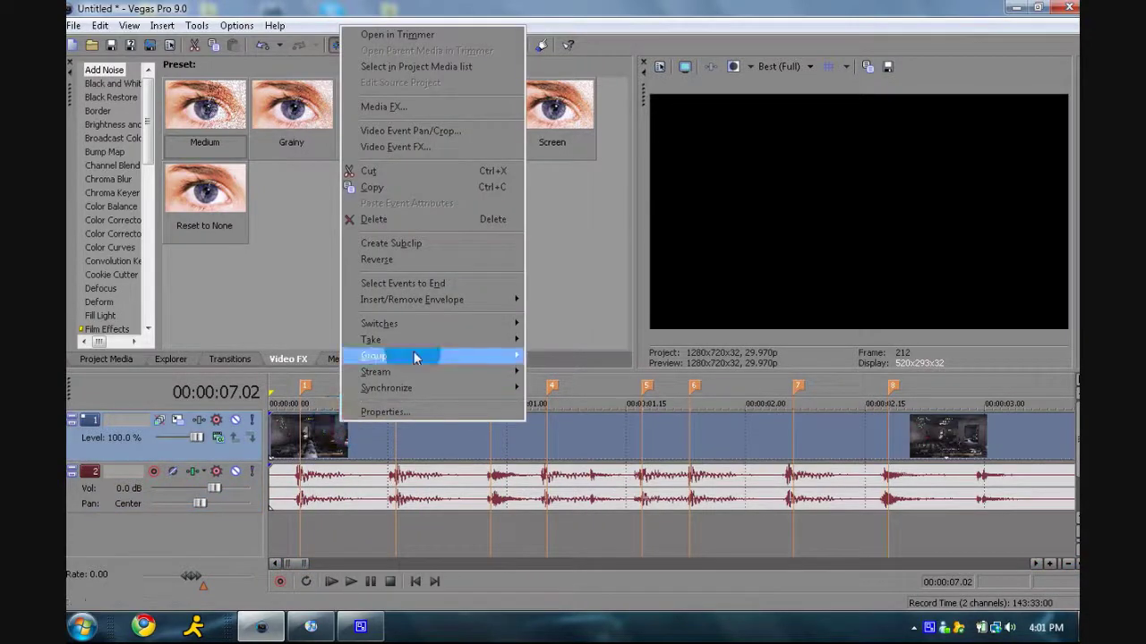
mouse_move(417, 302)
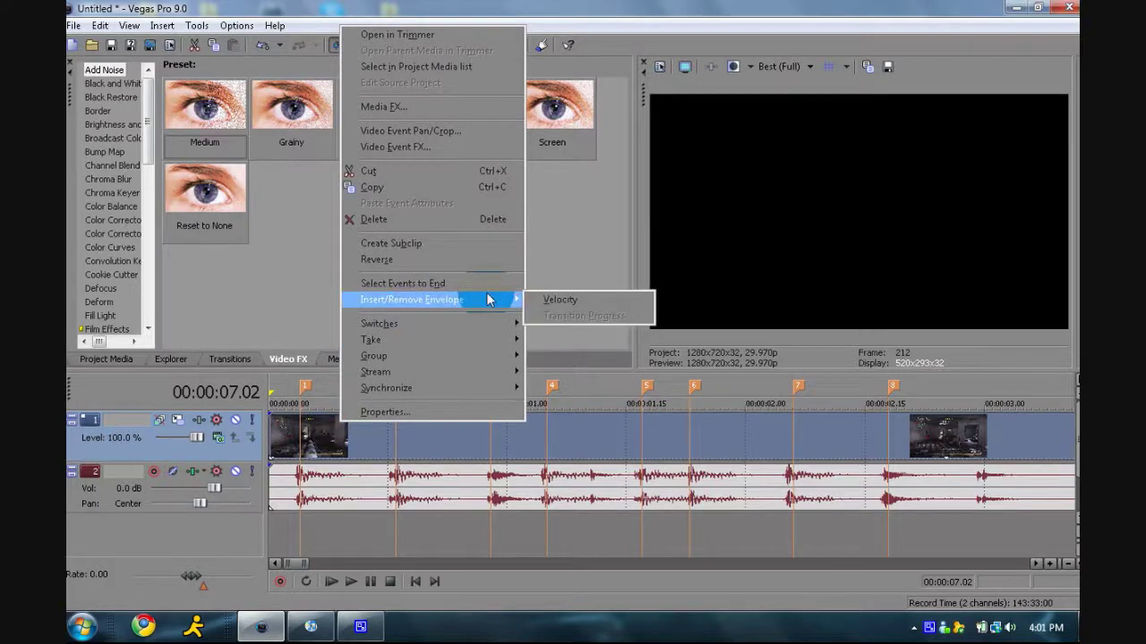
left_click(544, 306)
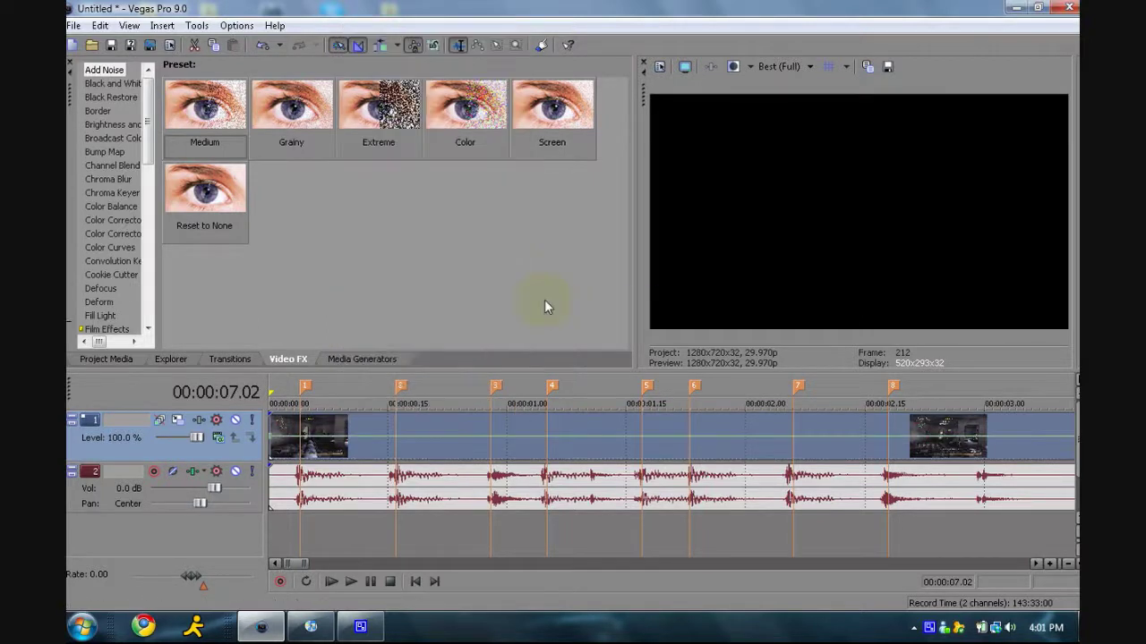
Step: Add velocity envelope points at 00:00:00.06 and 00:00:00.05, just after the first marker
left_click(300, 433)
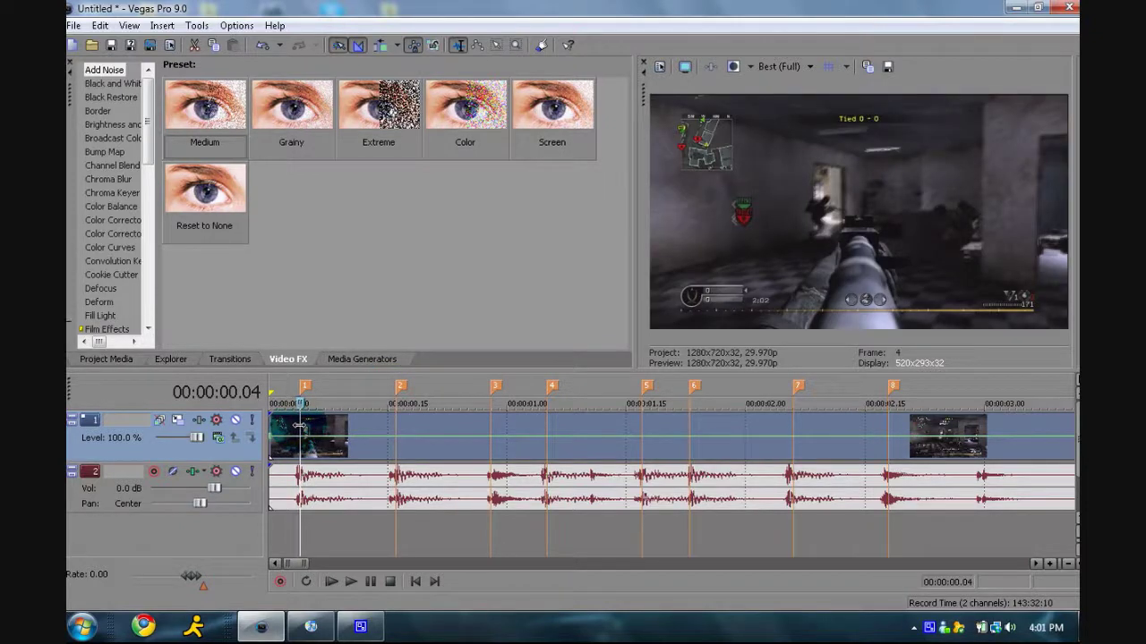
left_click(779, 535)
left_click(1051, 561)
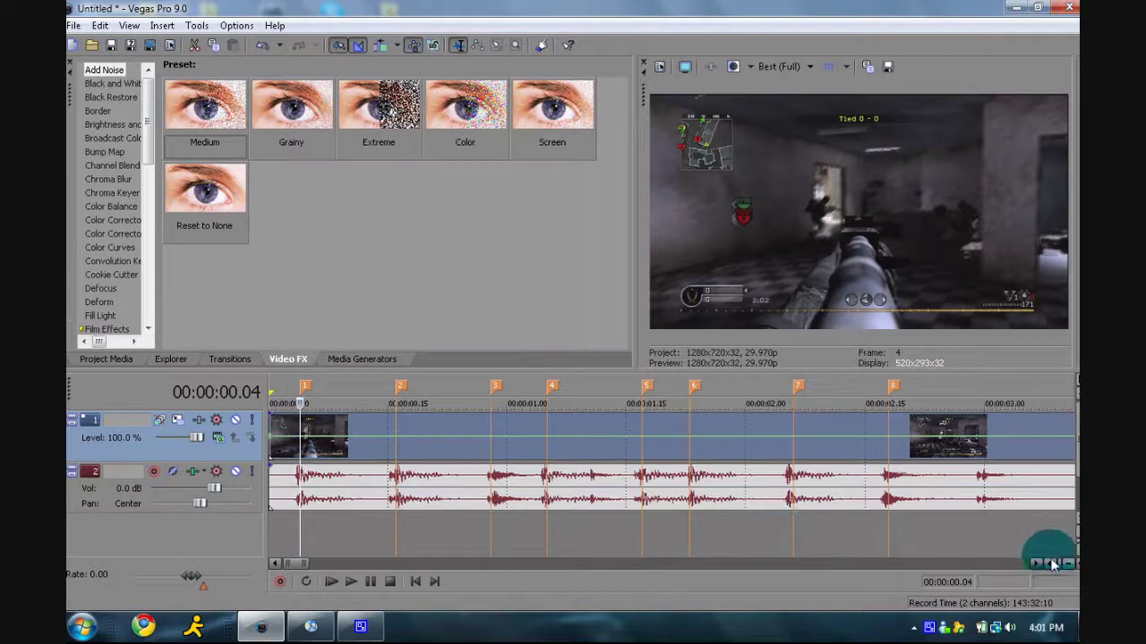
left_click(1053, 564)
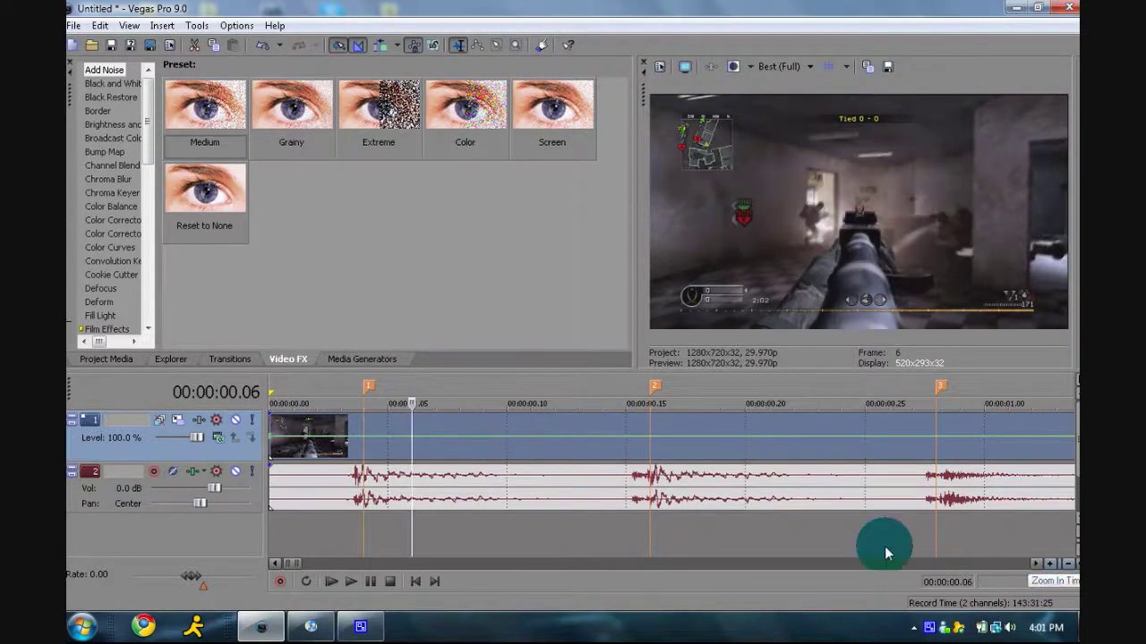
left_click(413, 439)
right_click(413, 439)
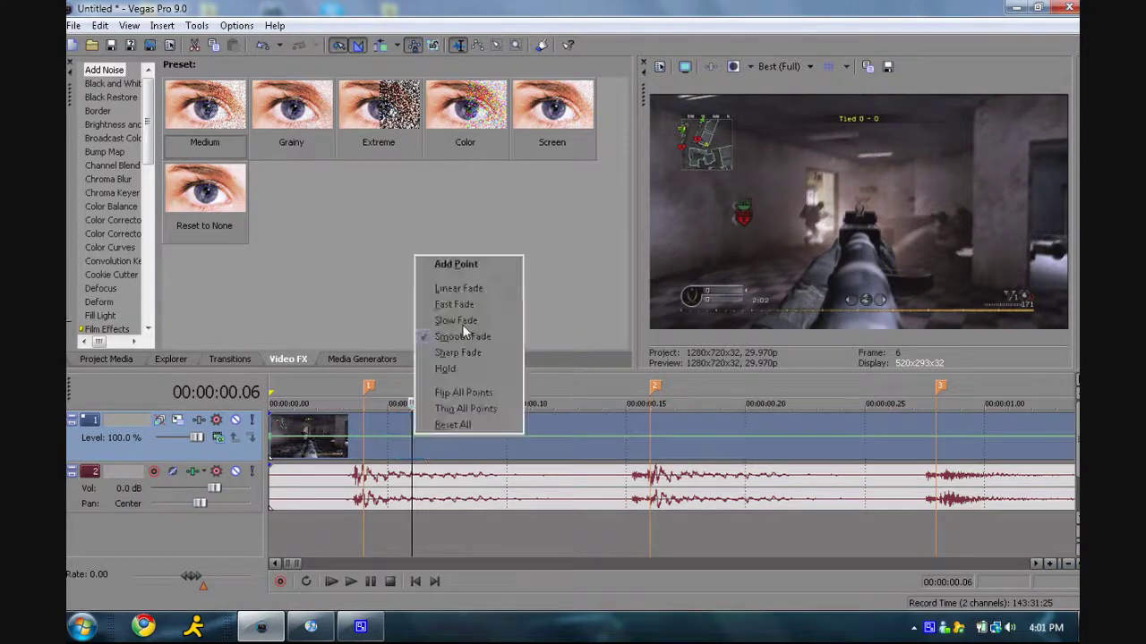
left_click(478, 264)
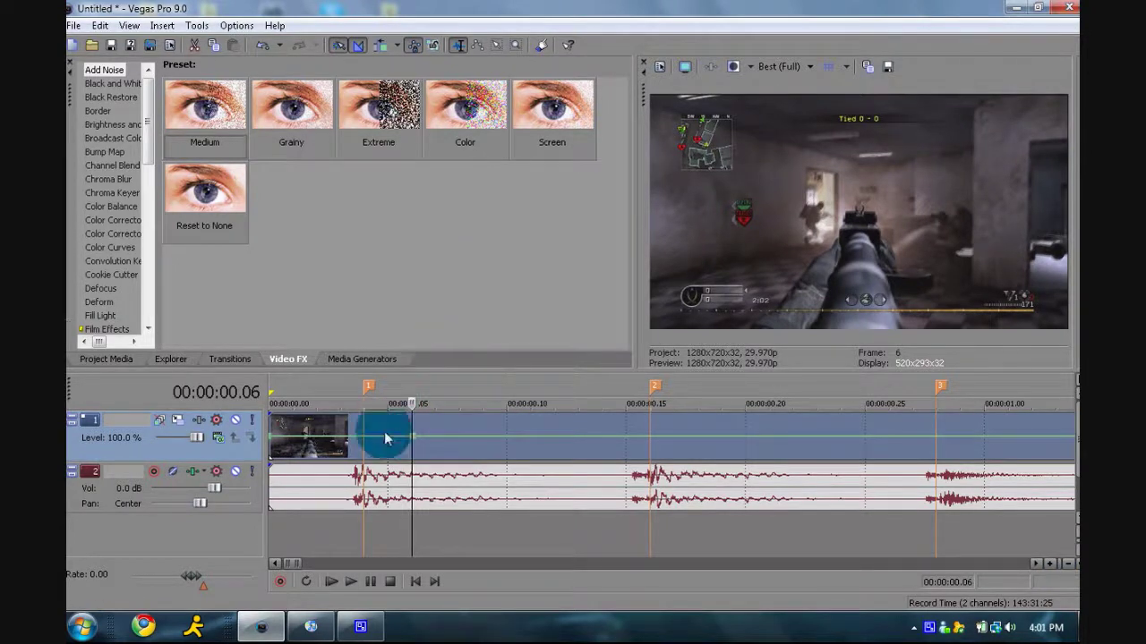
left_click(447, 264)
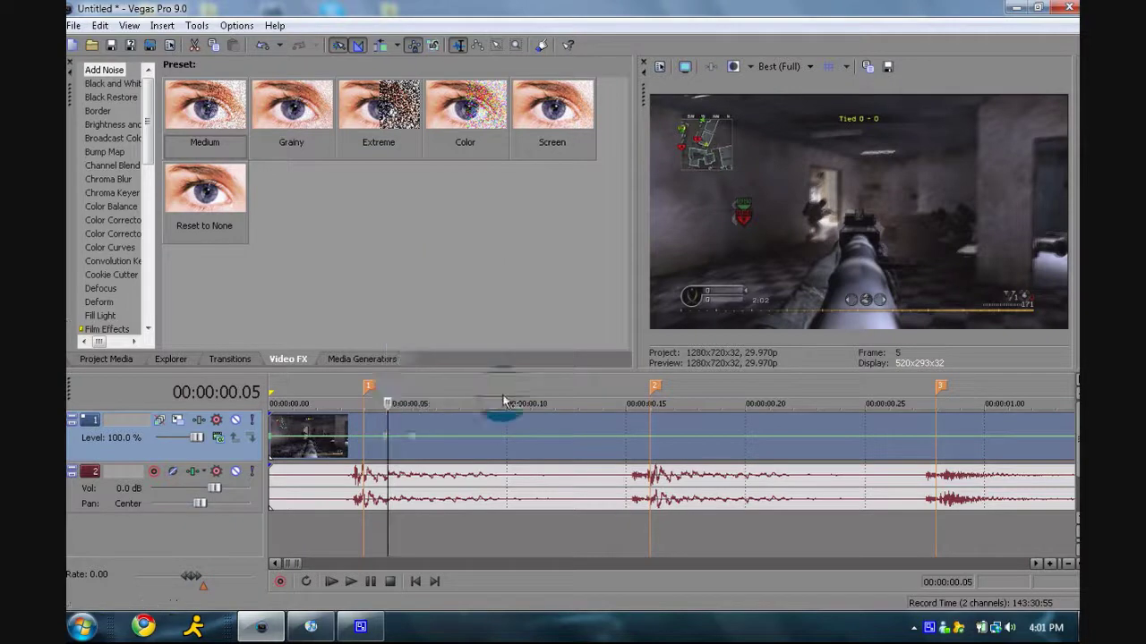
Step: Set the velocity point at 00:00:00.06 to 0%
right_click(412, 442)
left_click(459, 245)
type("0")
key("Return")
Step: Add velocity envelope points at 00:00:00.14 and 00:00:00.15, just before the second marker
key("Right")
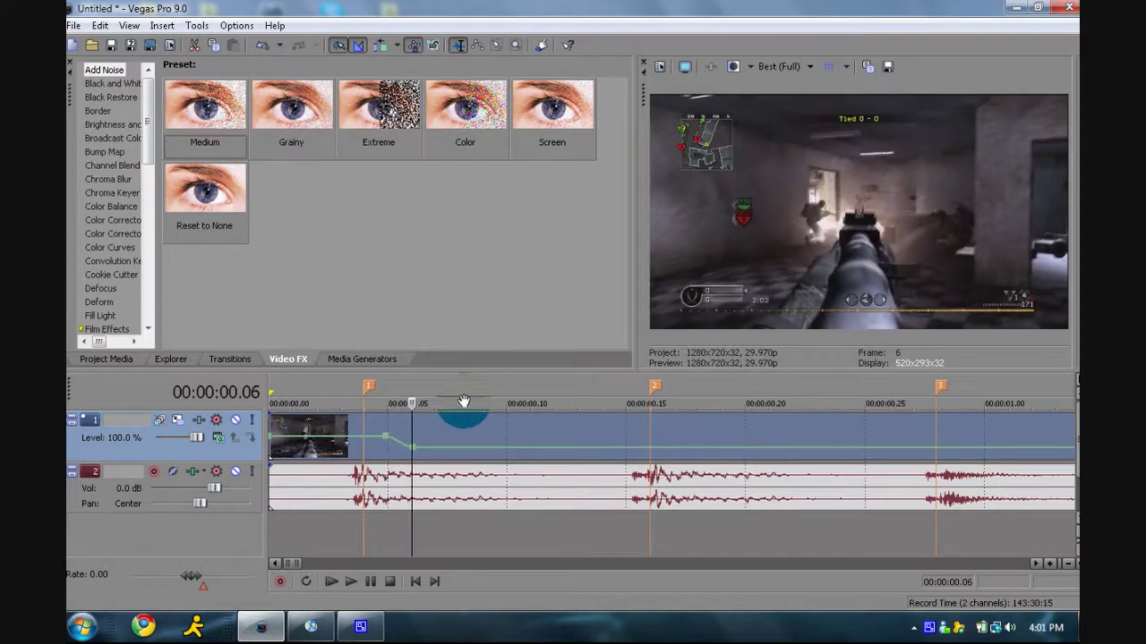
key("space")
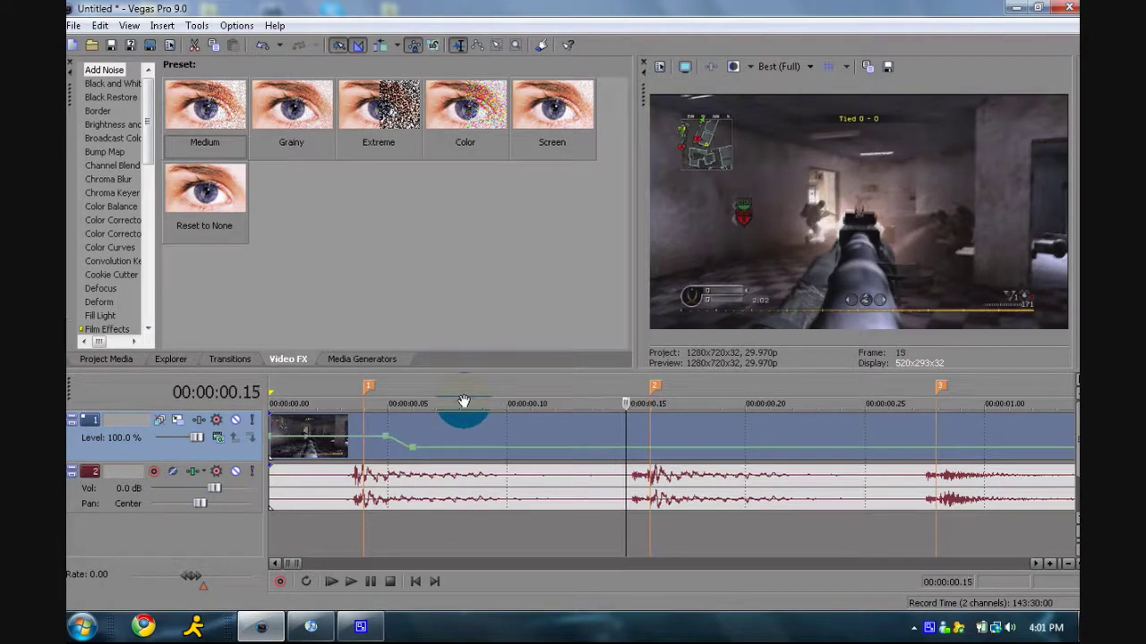
key("Left")
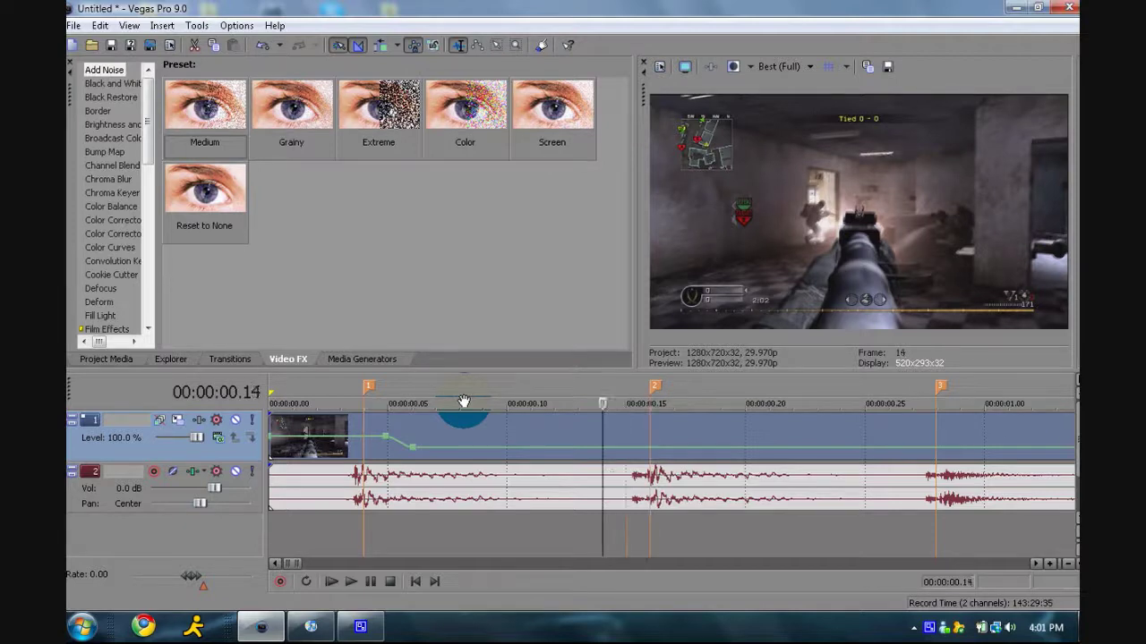
right_click(600, 447)
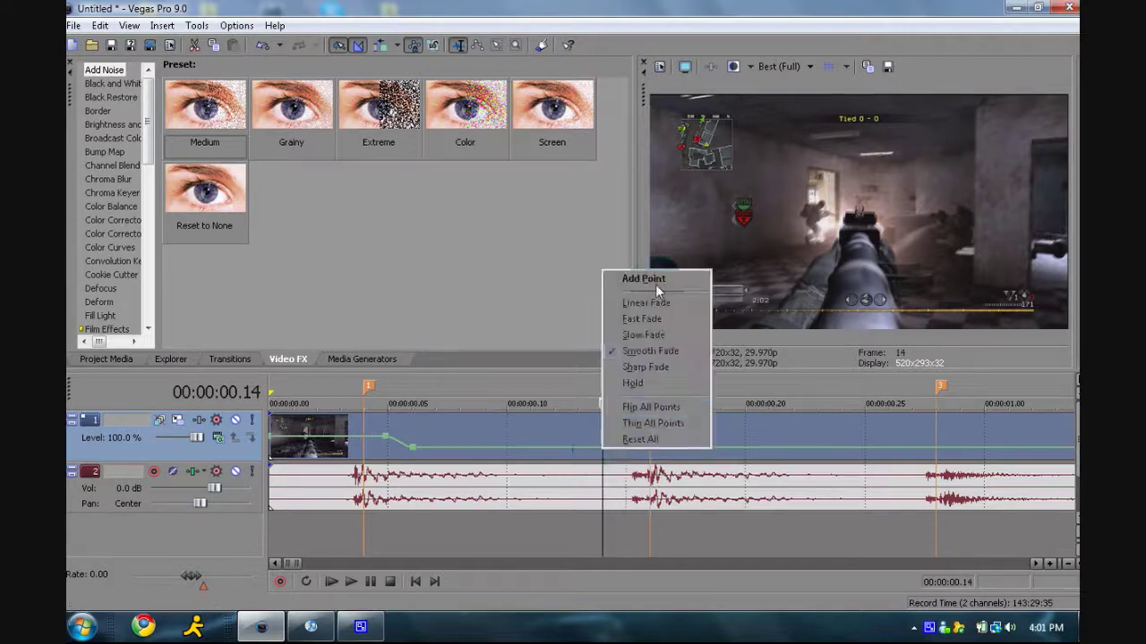
left_click(655, 284)
key("Right")
right_click(624, 448)
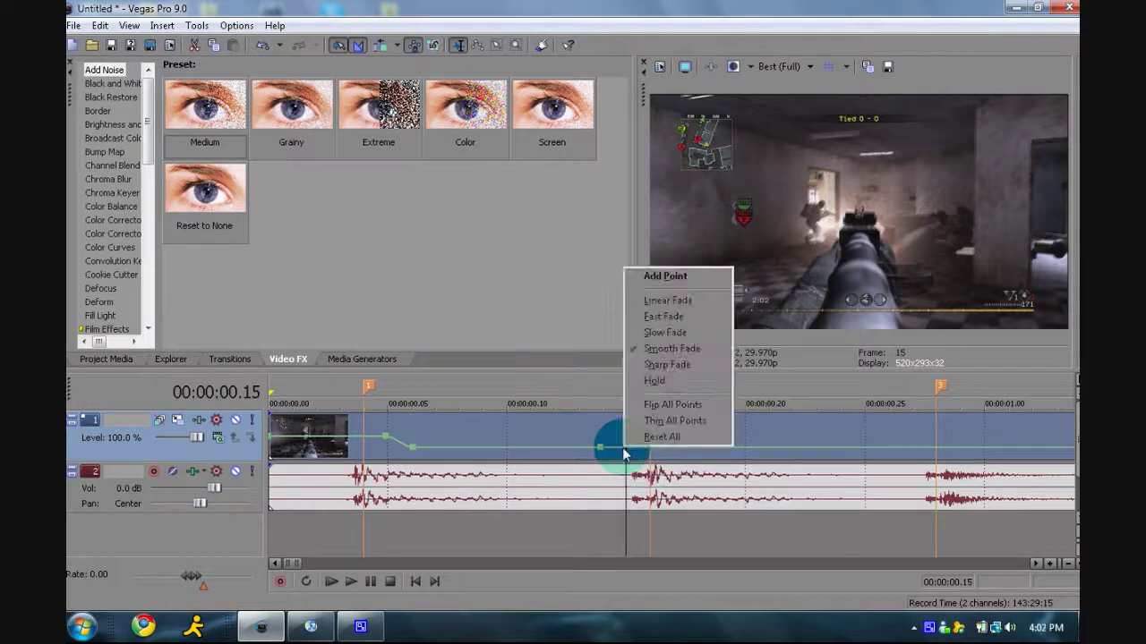
left_click(663, 275)
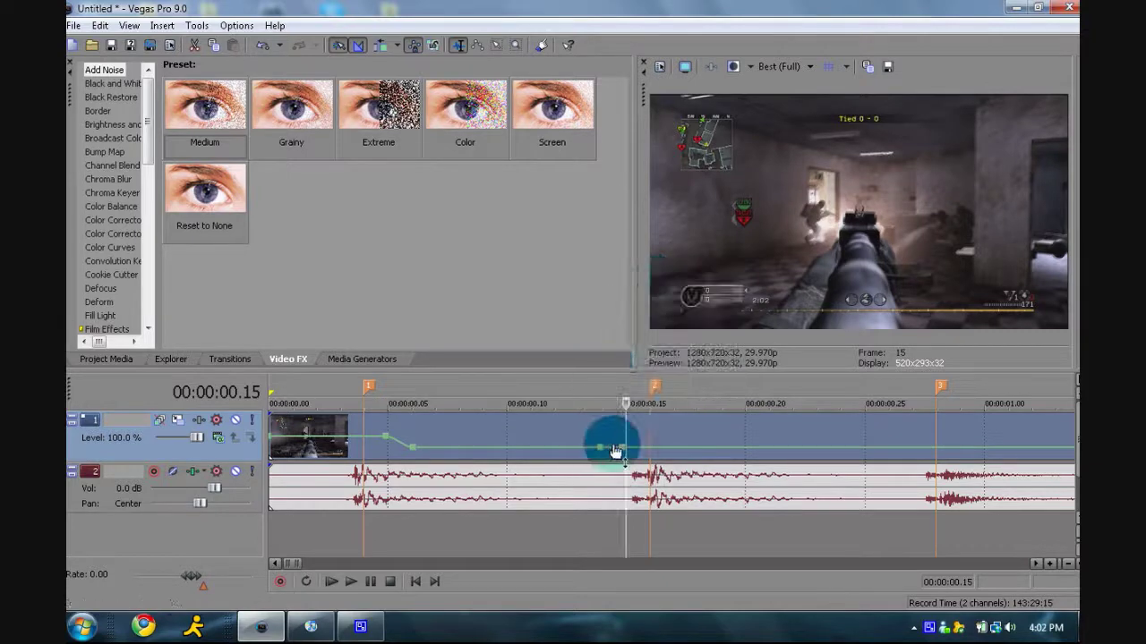
Step: Set the velocity point at 00:00:00.15 to normal velocity and the one at 00:00:00.14 to 0%
right_click(620, 447)
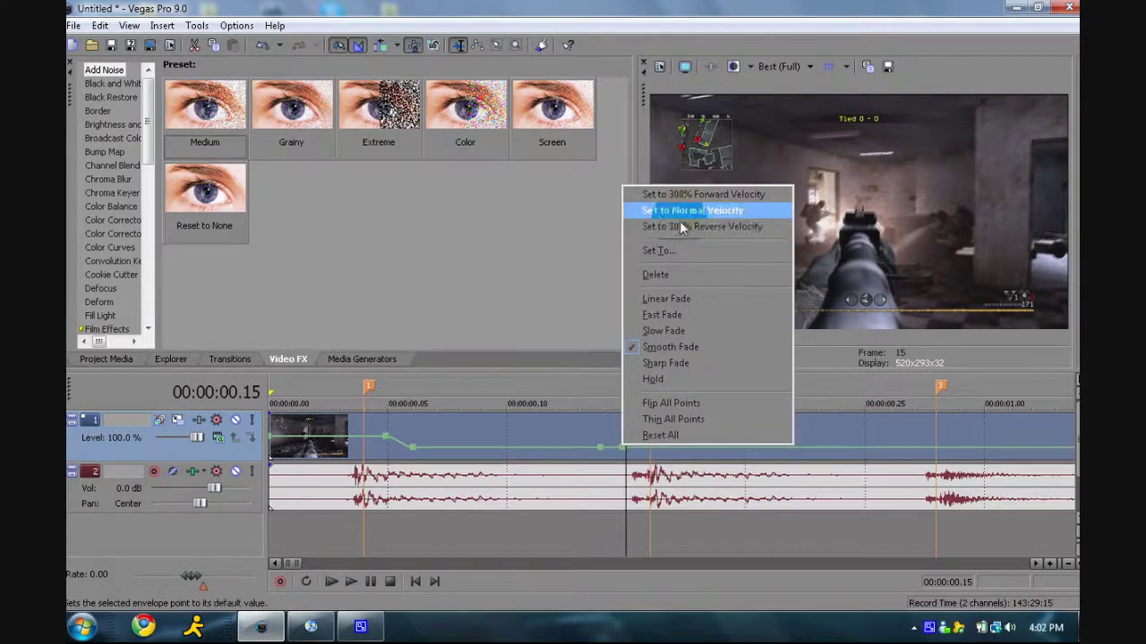
left_click(689, 211)
right_click(600, 448)
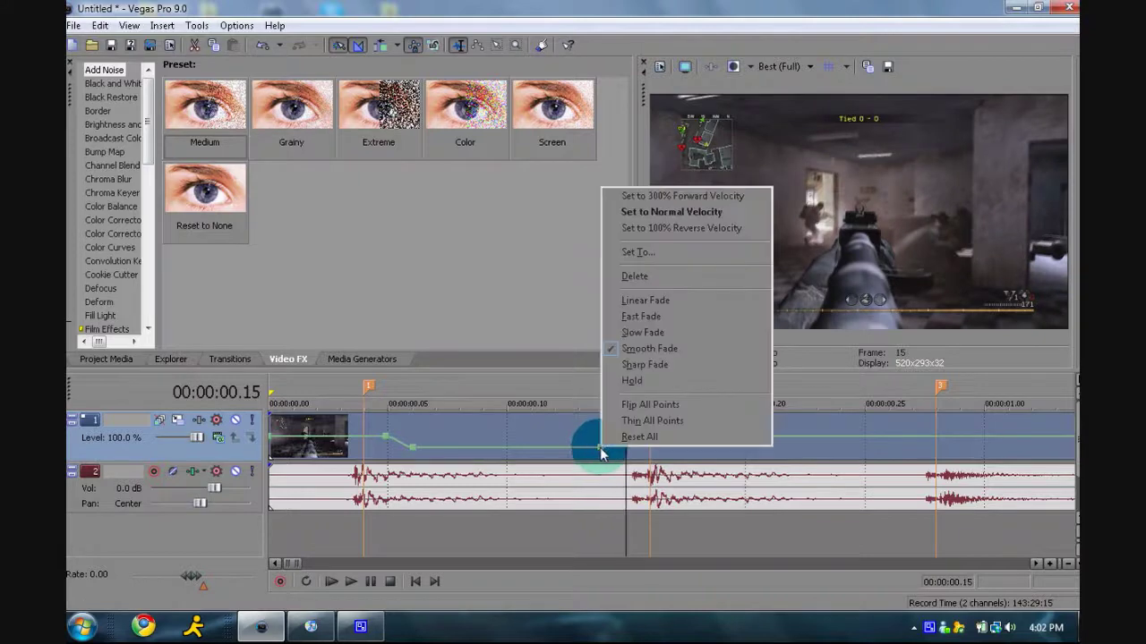
left_click(661, 256)
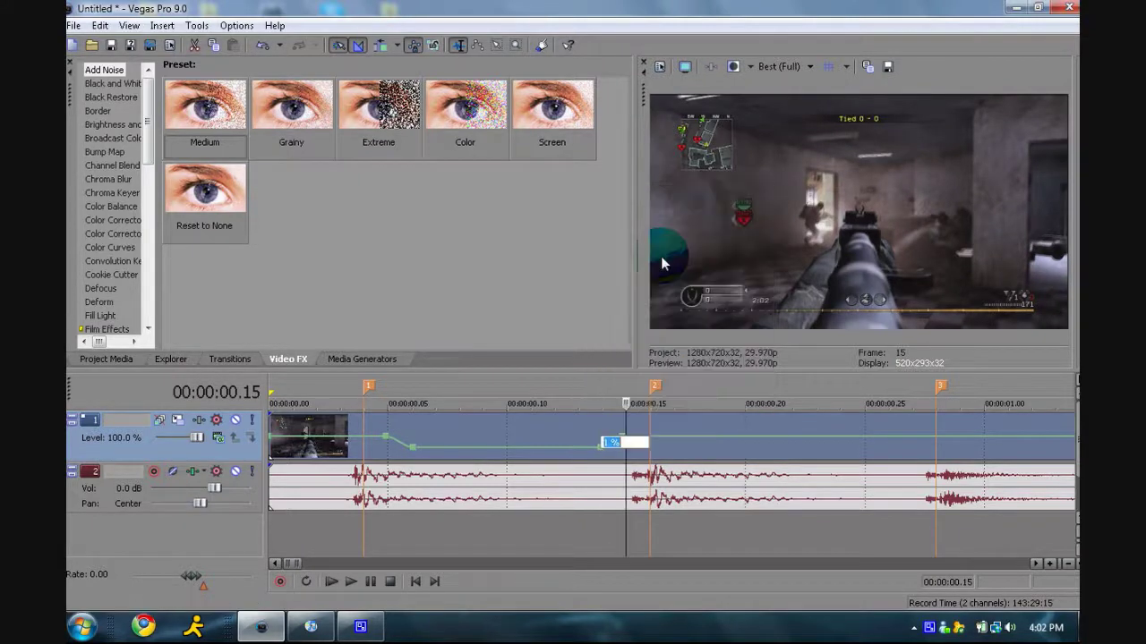
type("0")
key("Return")
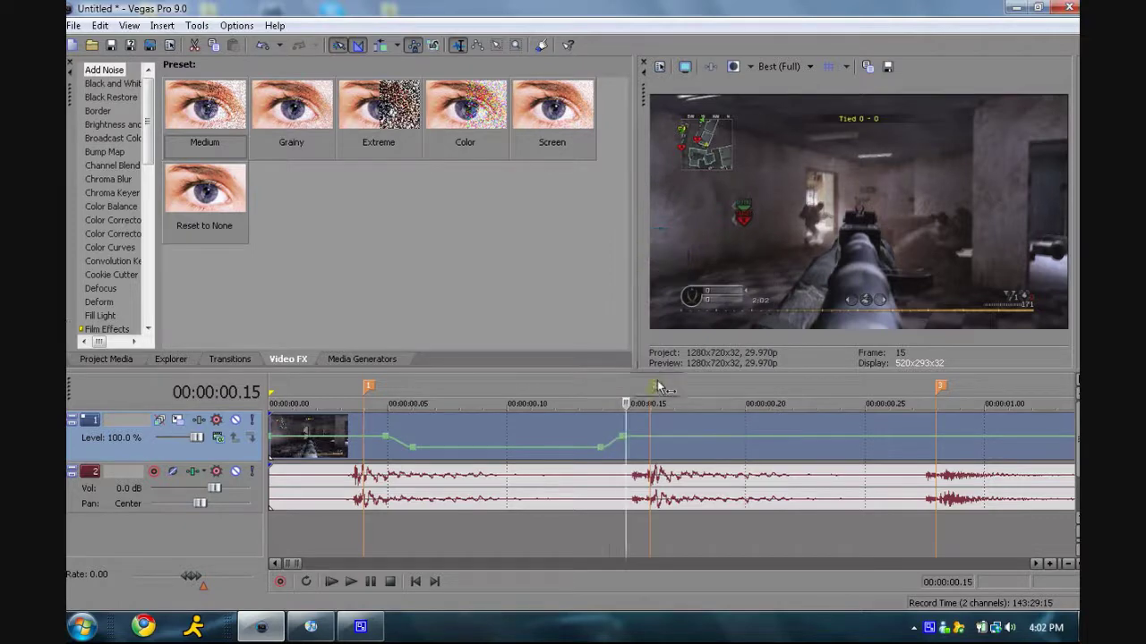
Step: Examine the video frame by frame around the second marker, up to 00:00:00.20, for the gunshot
key("Right")
key("Right")
key("Left")
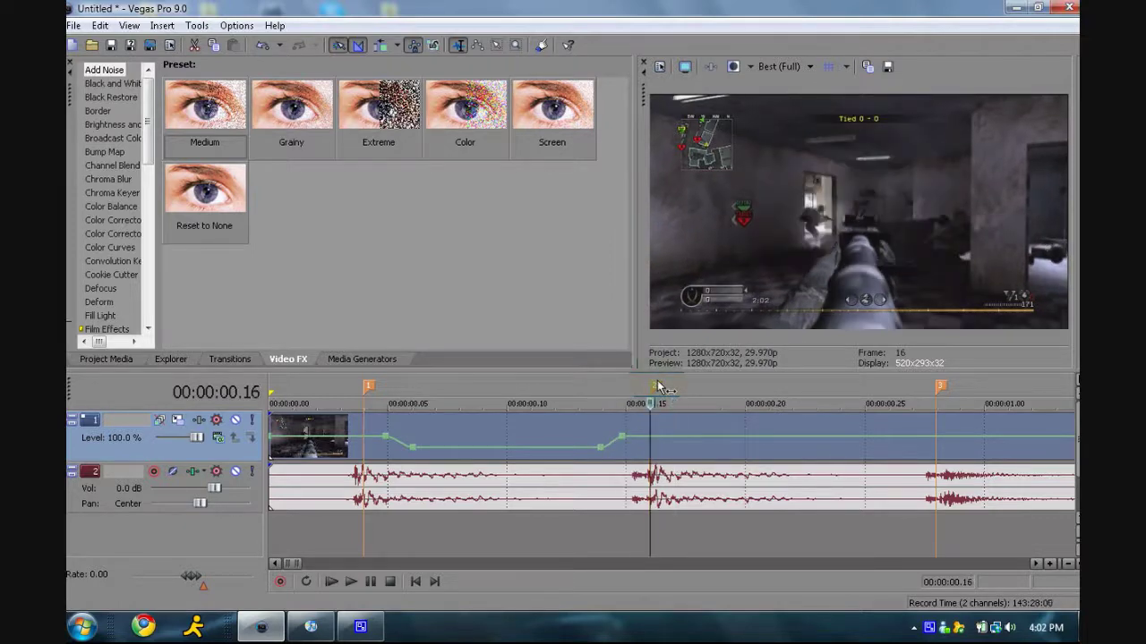
key("Left")
key("Right")
key("Right")
key("Left")
key("Left")
key("Right")
key("Right")
key("Right")
key("Right")
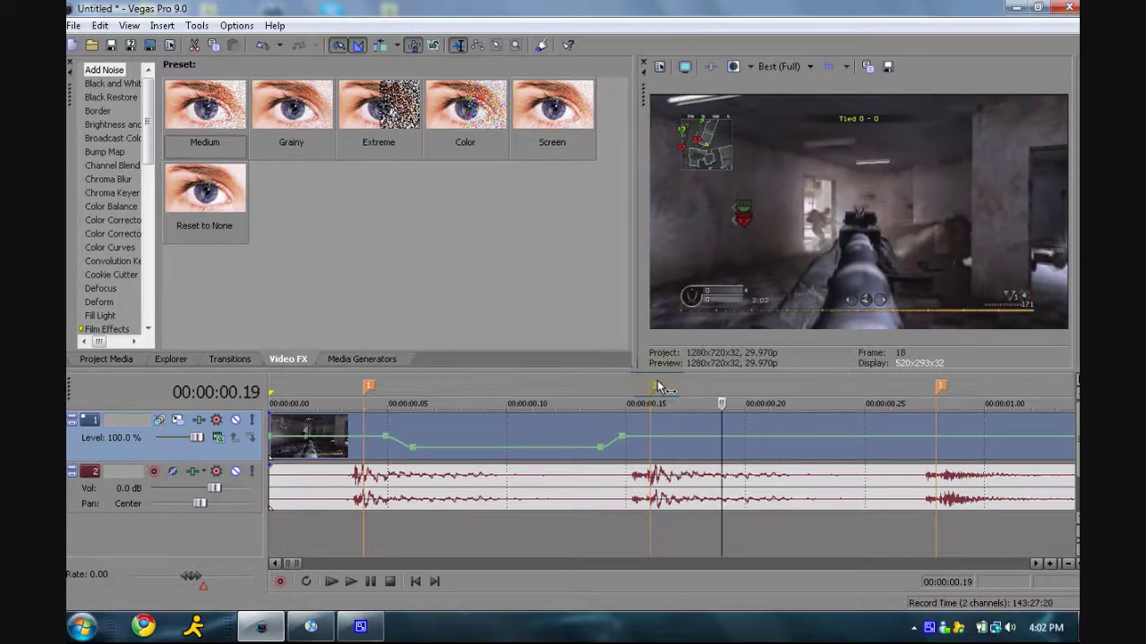
key("Right")
key("Left")
key("Right")
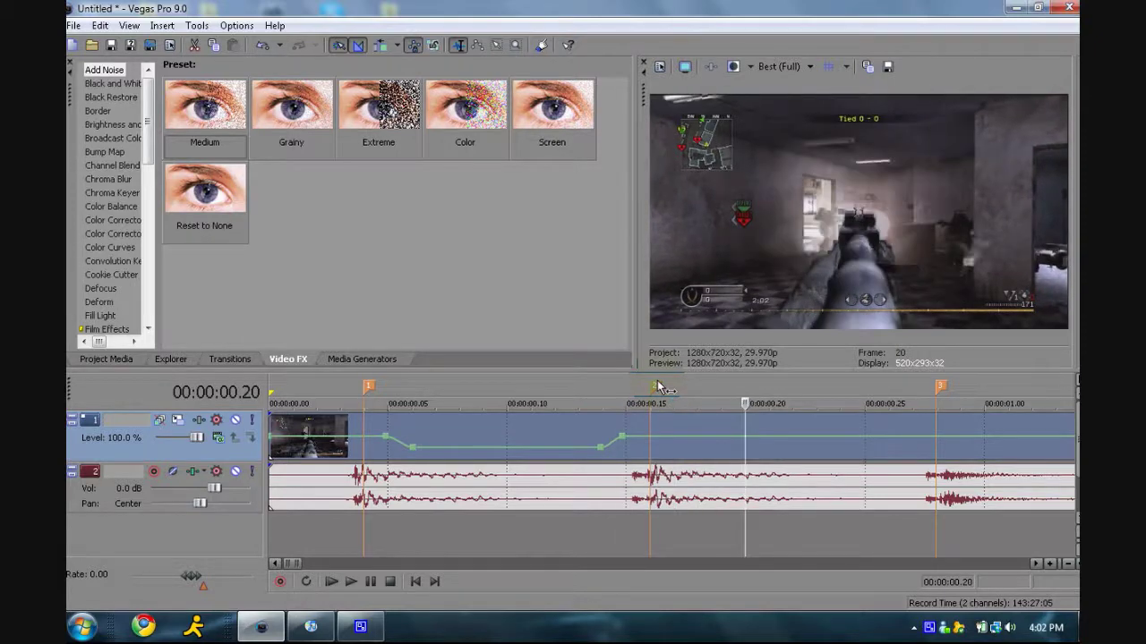
Step: Add velocity envelope points at 00:00:00.18 and 00:00:00.19, just after the second marker
key("Left")
key("Left")
right_click(697, 444)
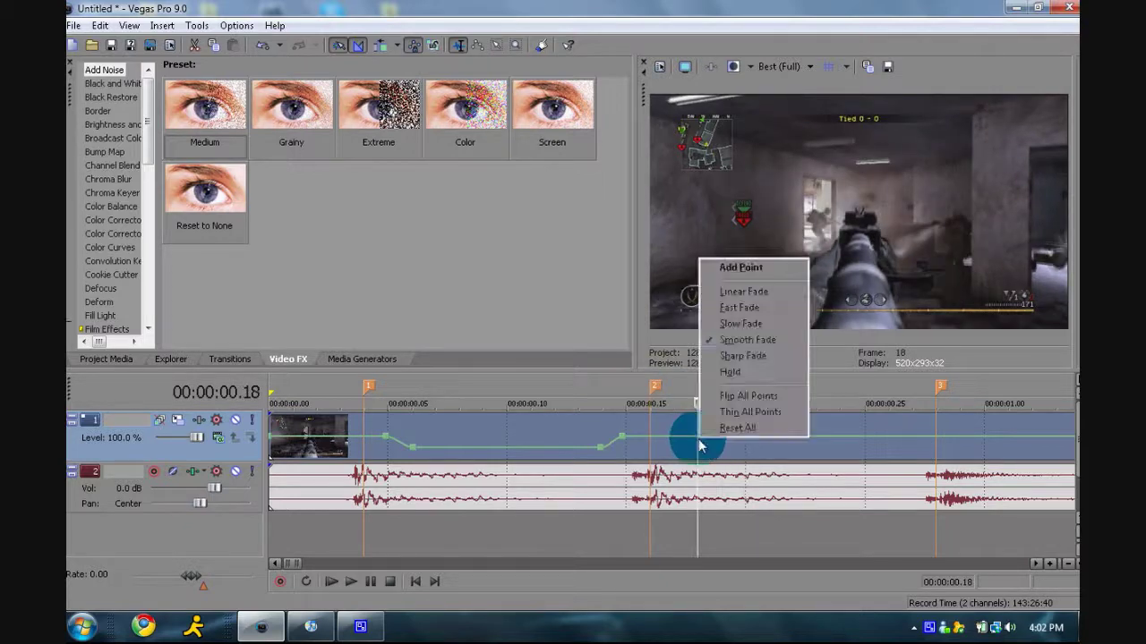
left_click(737, 267)
key("Right")
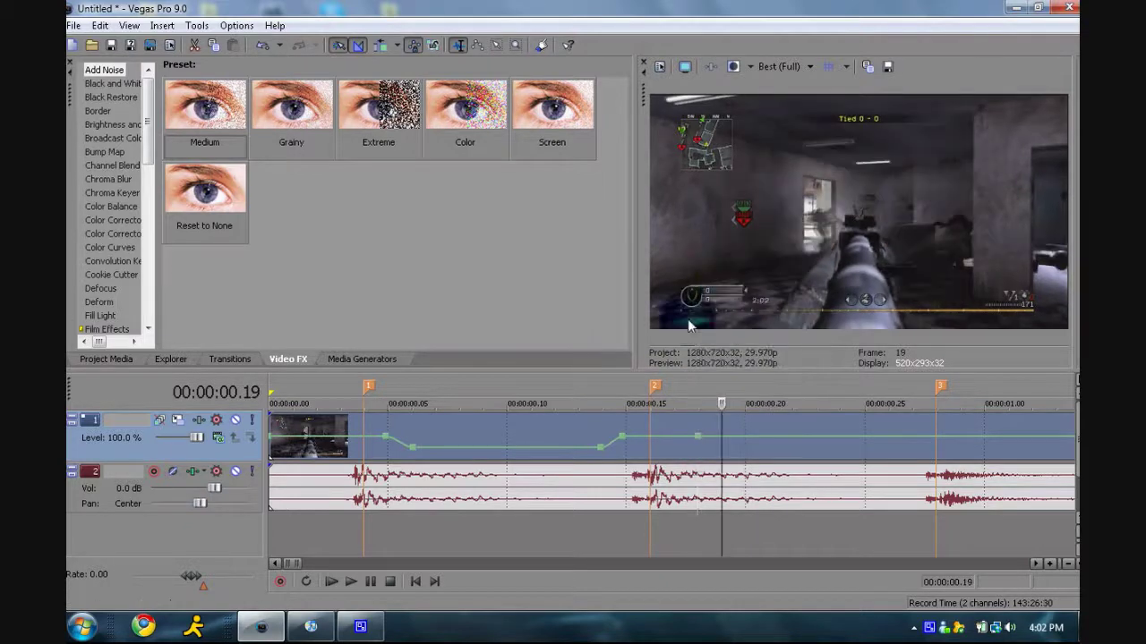
right_click(723, 436)
left_click(738, 265)
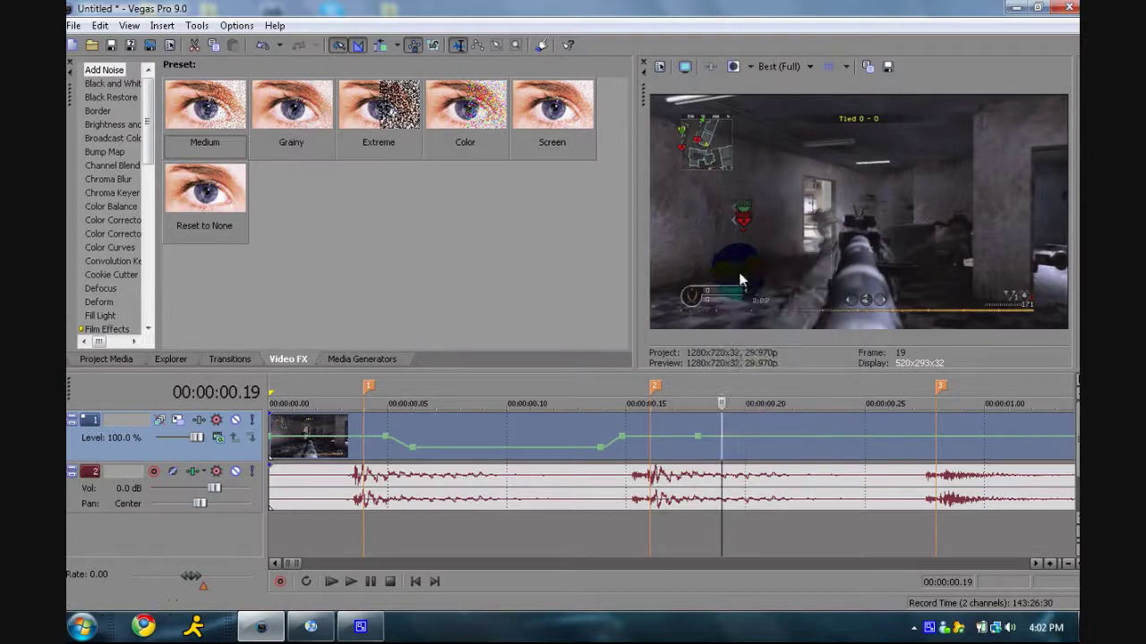
Step: Set the velocity point at 00:00:00.19 to 0%
left_click(721, 439)
right_click(720, 439)
left_click(757, 243)
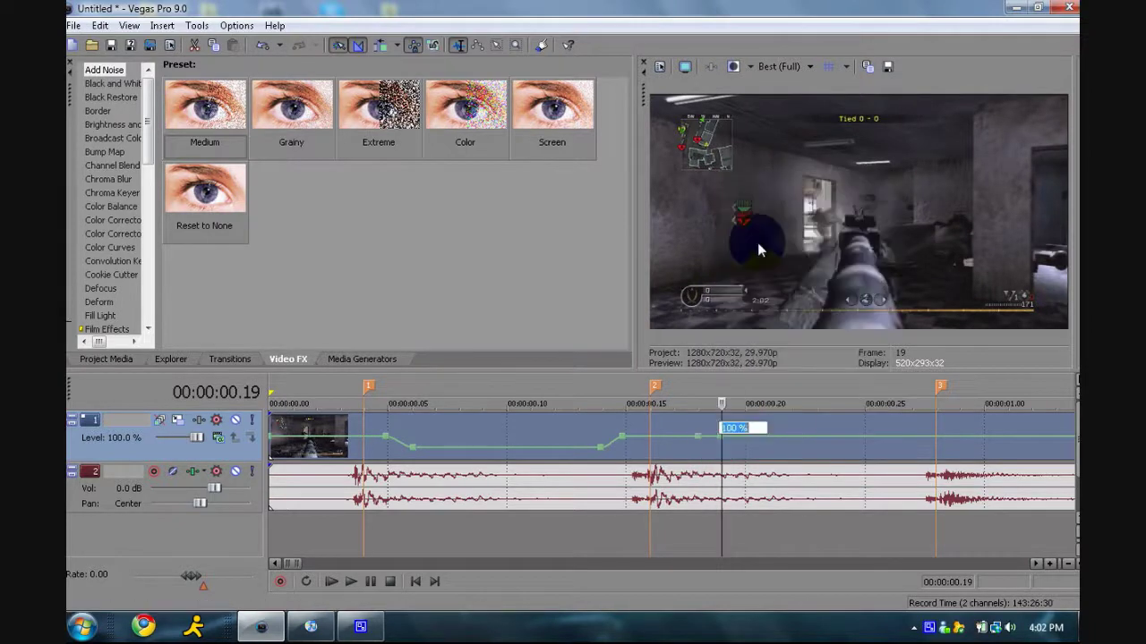
type("0")
key("Return")
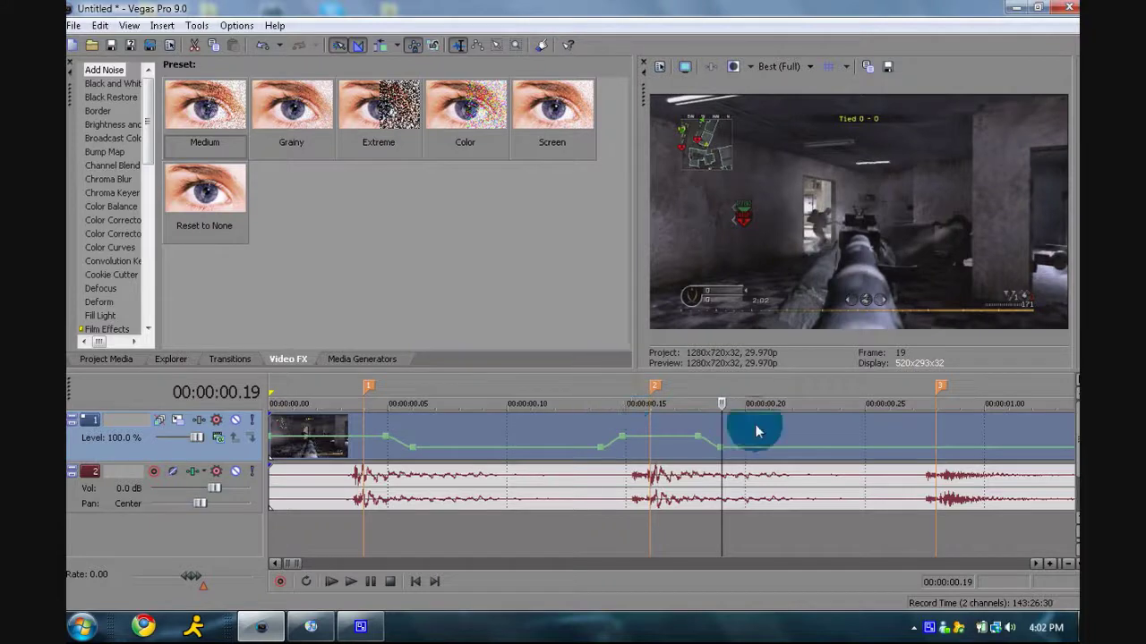
Step: Add velocity envelope points at 00:00:00.26 and 00:00:00.27, just before the third marker
key("space")
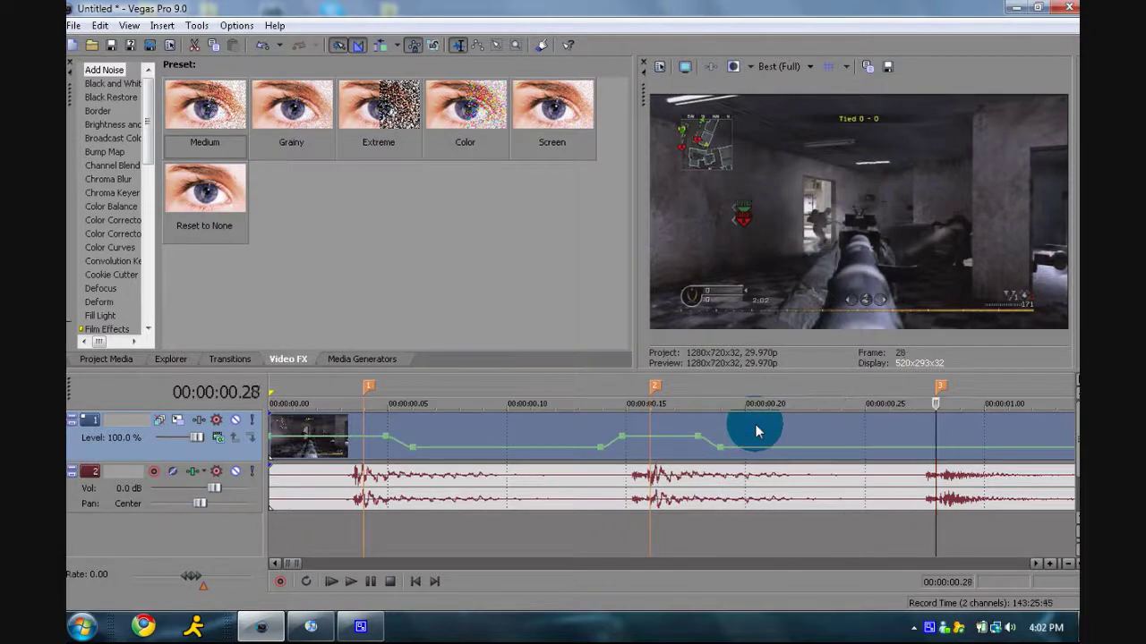
left_click(887, 457)
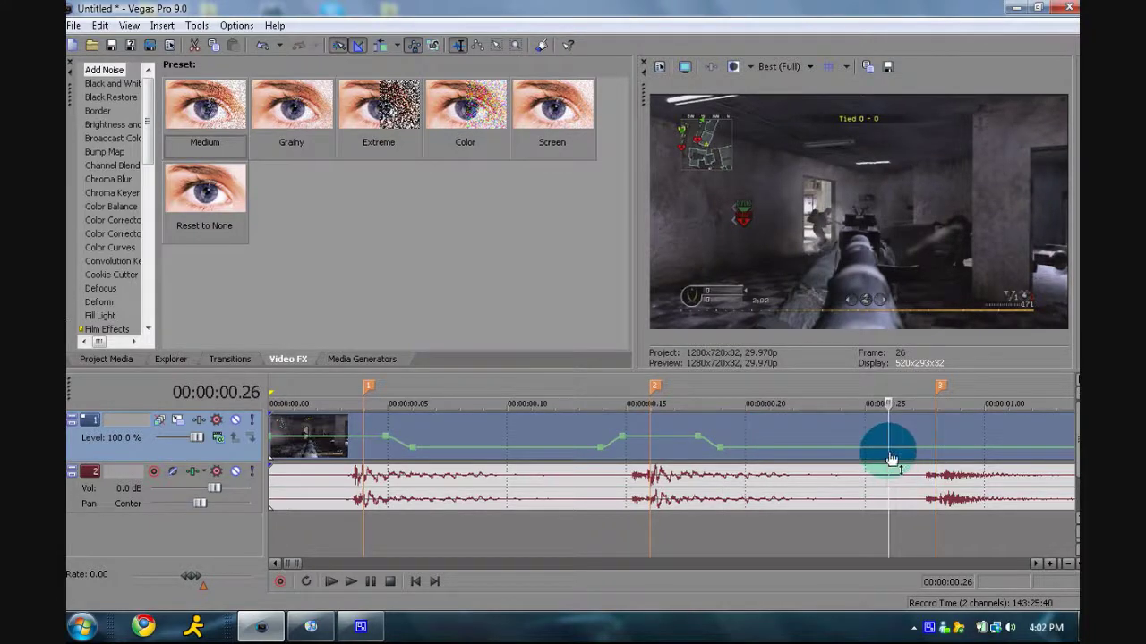
right_click(890, 453)
left_click(914, 279)
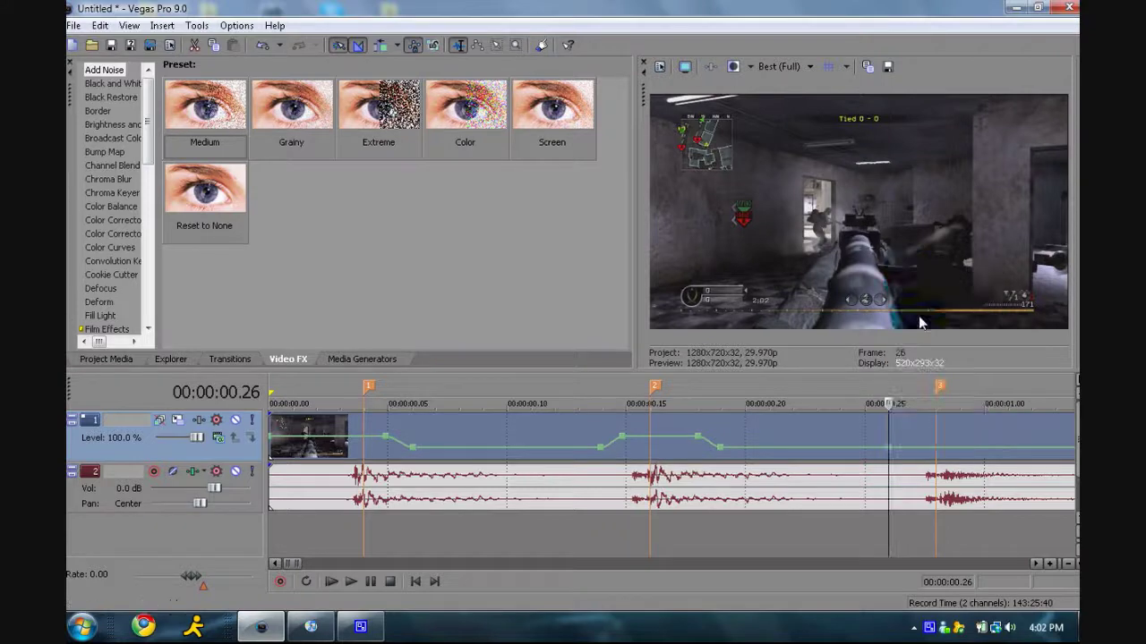
left_click(914, 425)
right_click(913, 441)
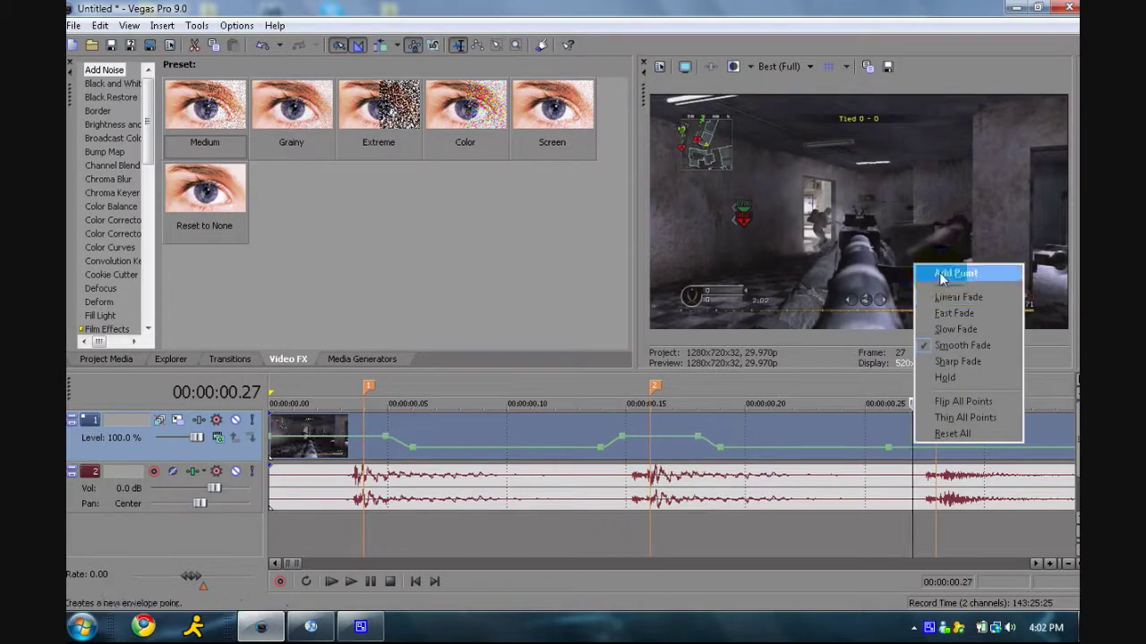
left_click(941, 273)
Step: Set the velocity point at 00:00:00.27 to normal velocity and the one at 00:00:00.26 to 0%
left_click(912, 455)
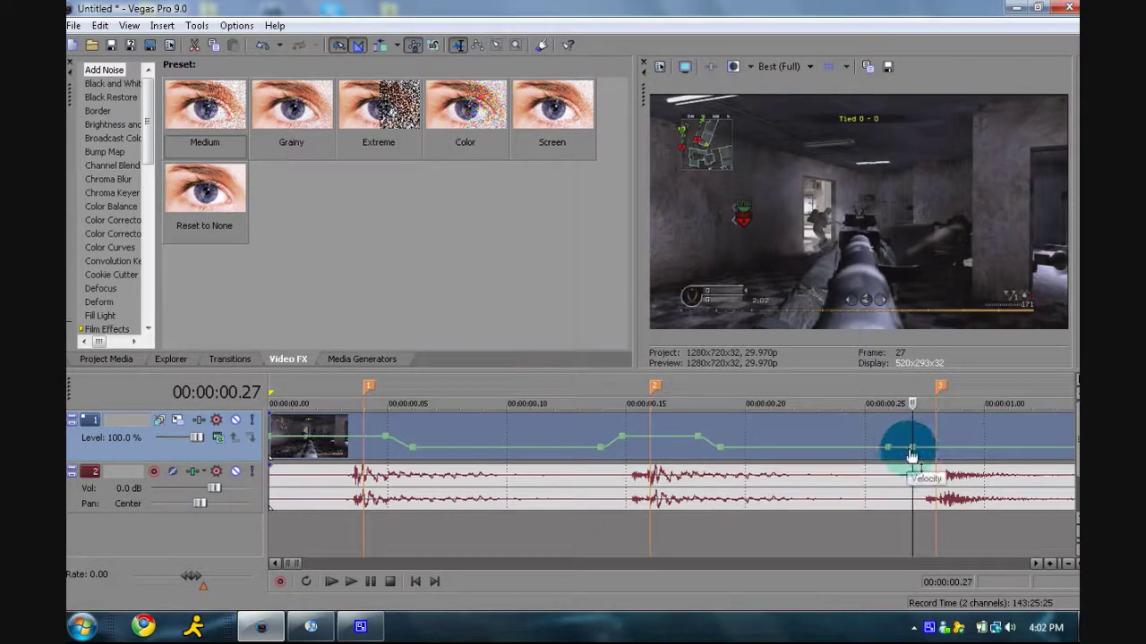
right_click(911, 457)
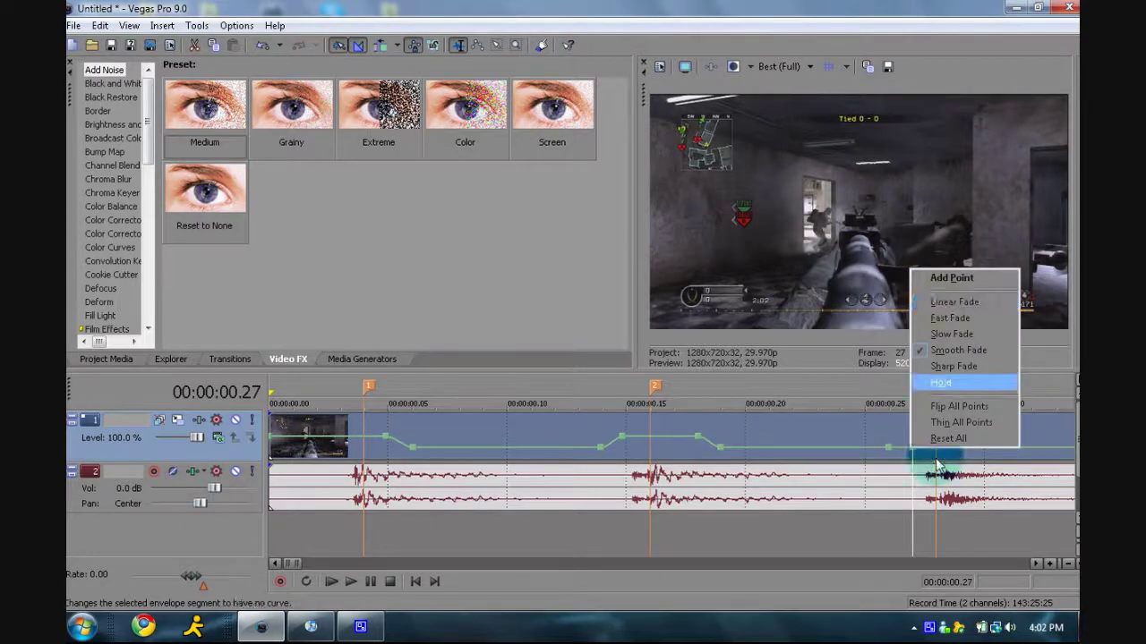
right_click(912, 447)
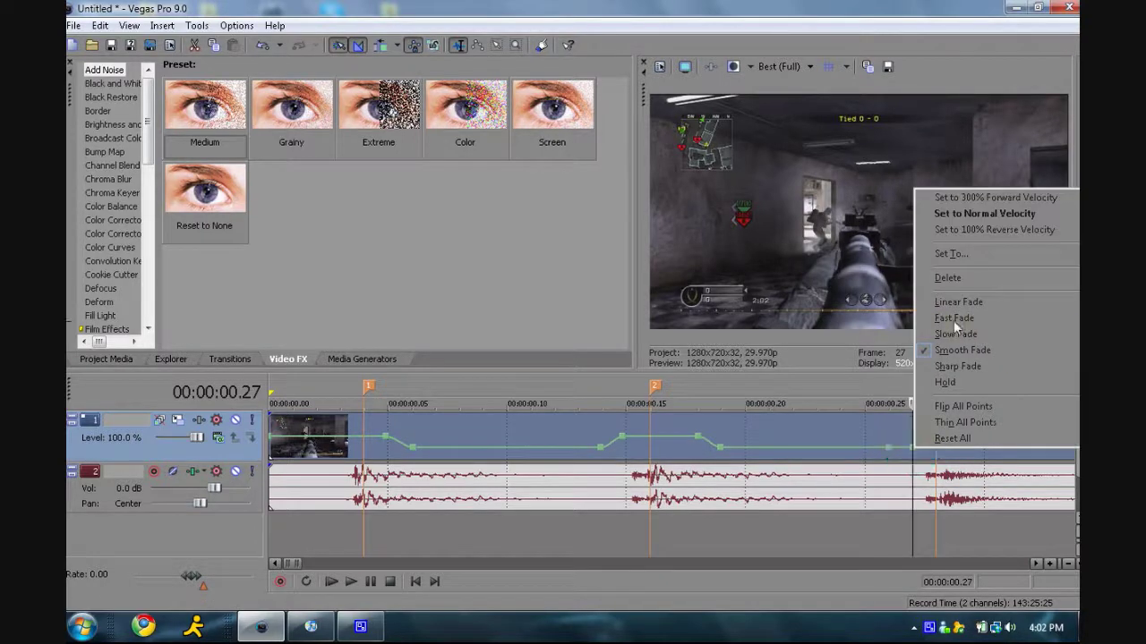
left_click(957, 218)
right_click(890, 446)
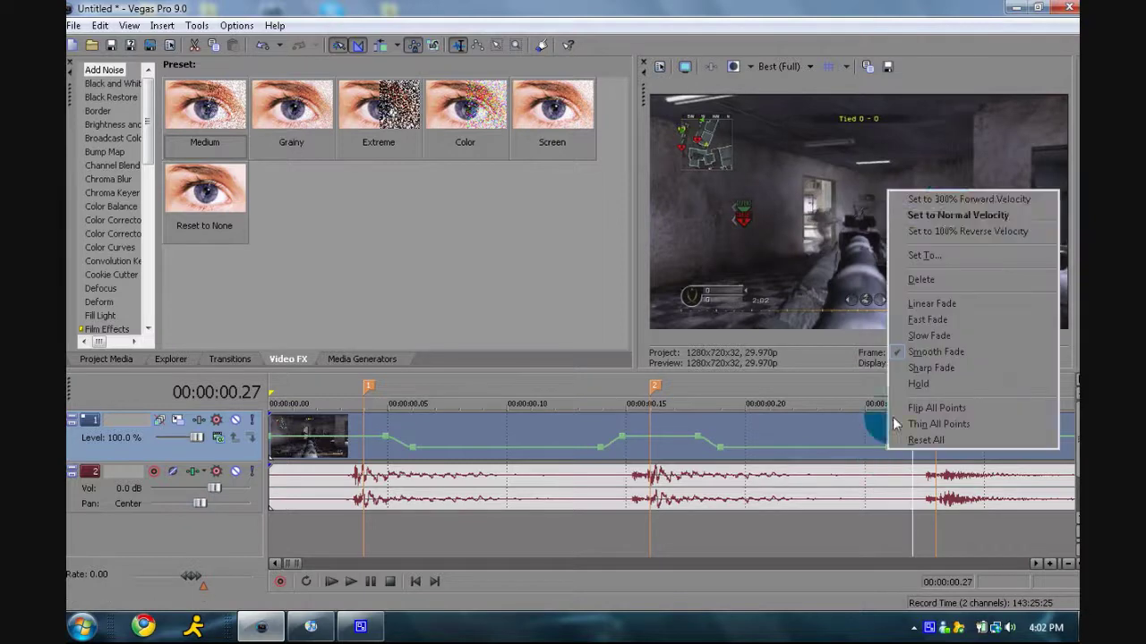
left_click(936, 252)
type("0")
key("Return")
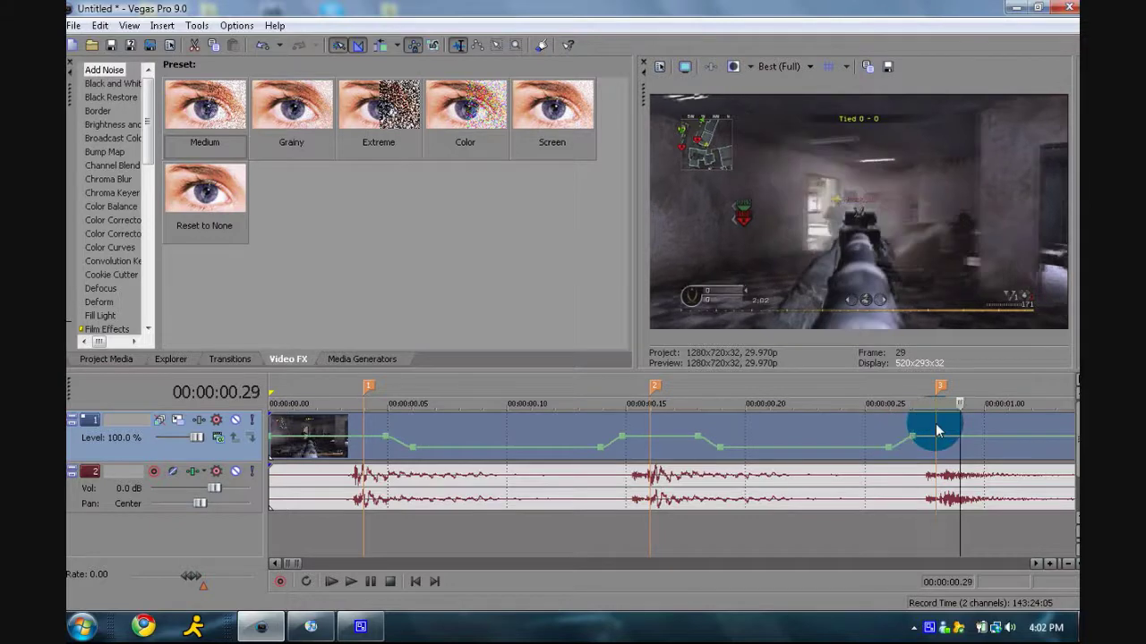
Step: Add velocity envelope points at 00:00:00.29 and 00:00:01.00, just after the third marker
key("Left")
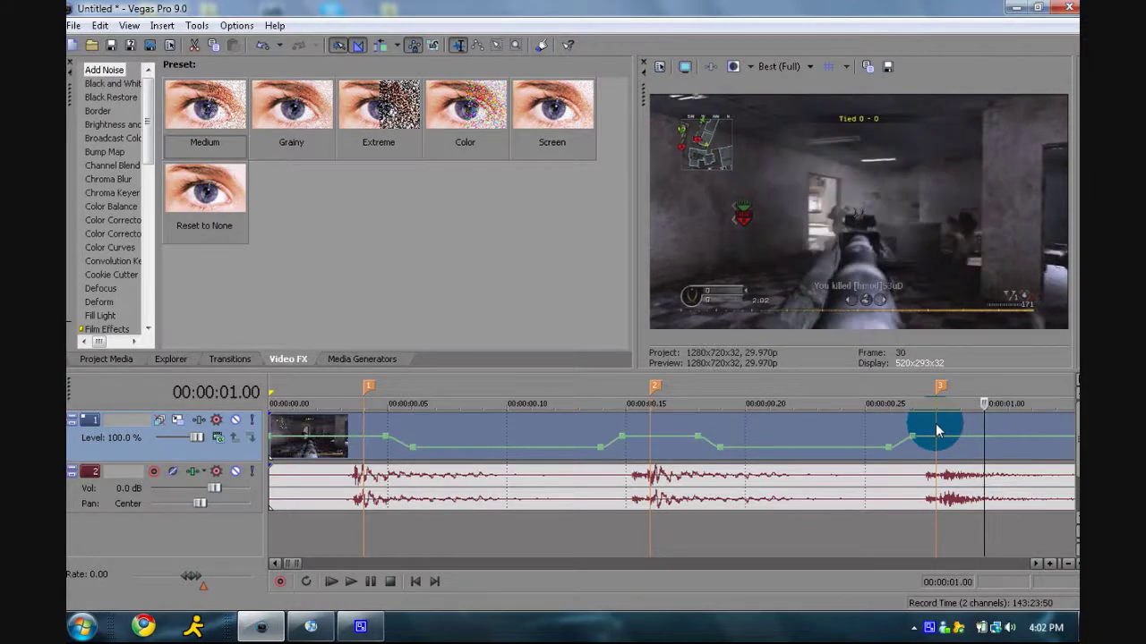
key("Right")
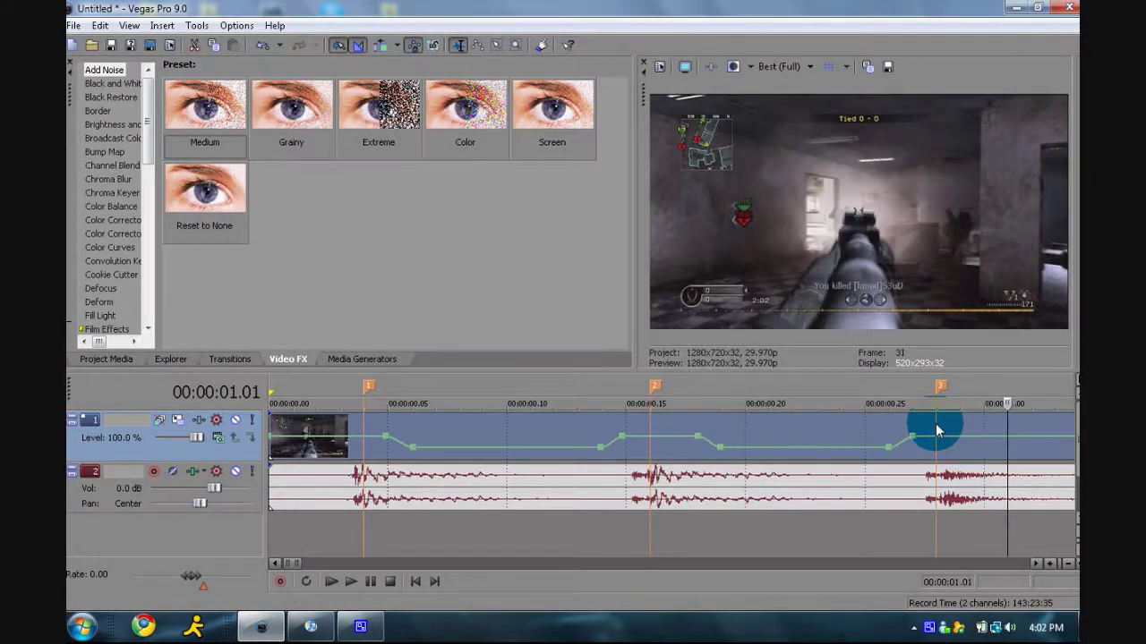
left_click_drag(936, 431, 954, 440)
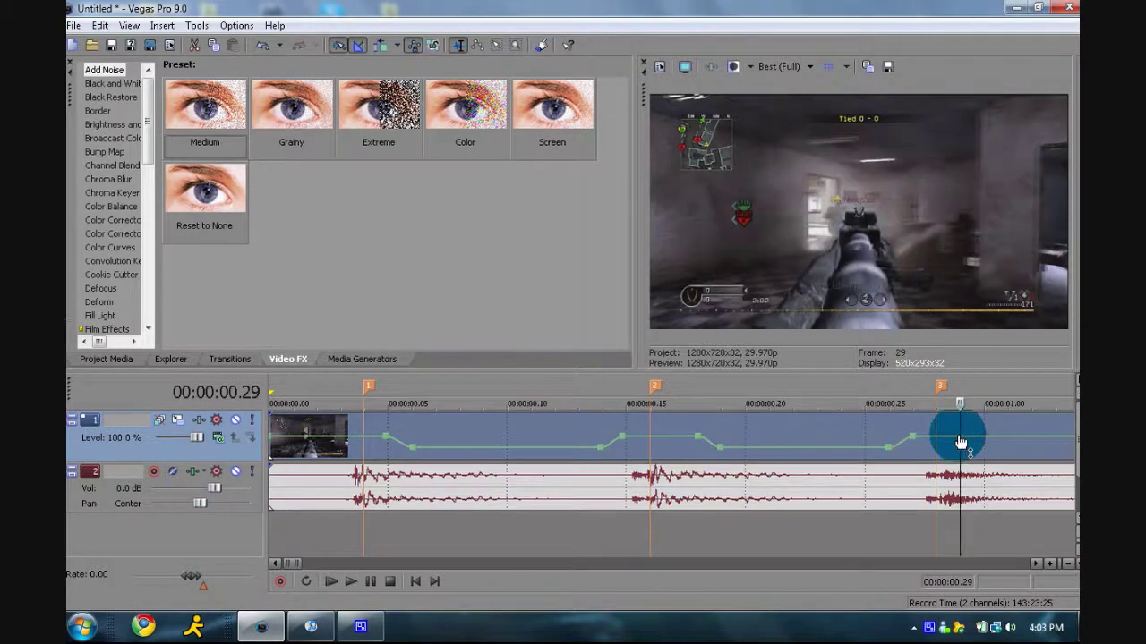
right_click(960, 442)
left_click(985, 261)
left_click(981, 449)
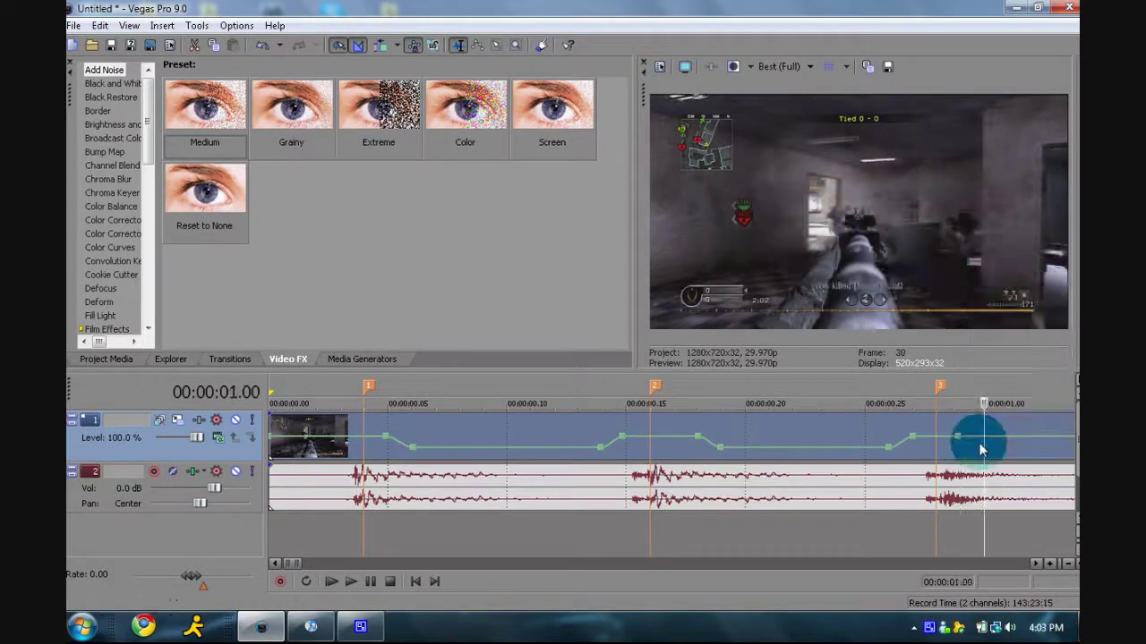
right_click(979, 440)
left_click(944, 266)
left_click(977, 432)
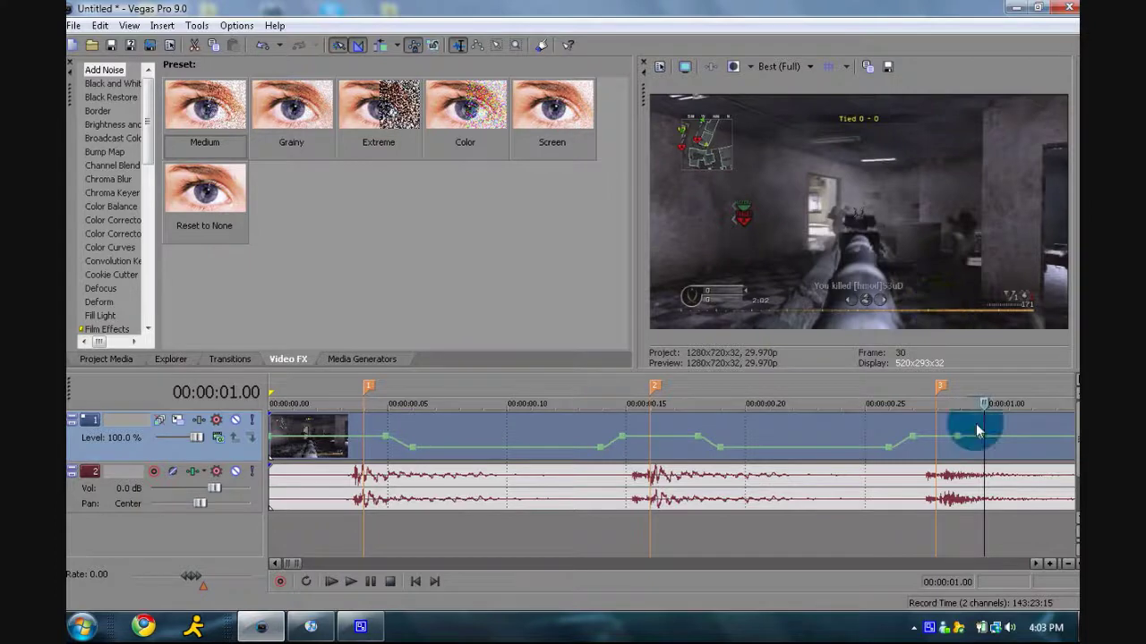
Step: Set the velocity point at 00:00:01.00 to 1%
right_click(977, 432)
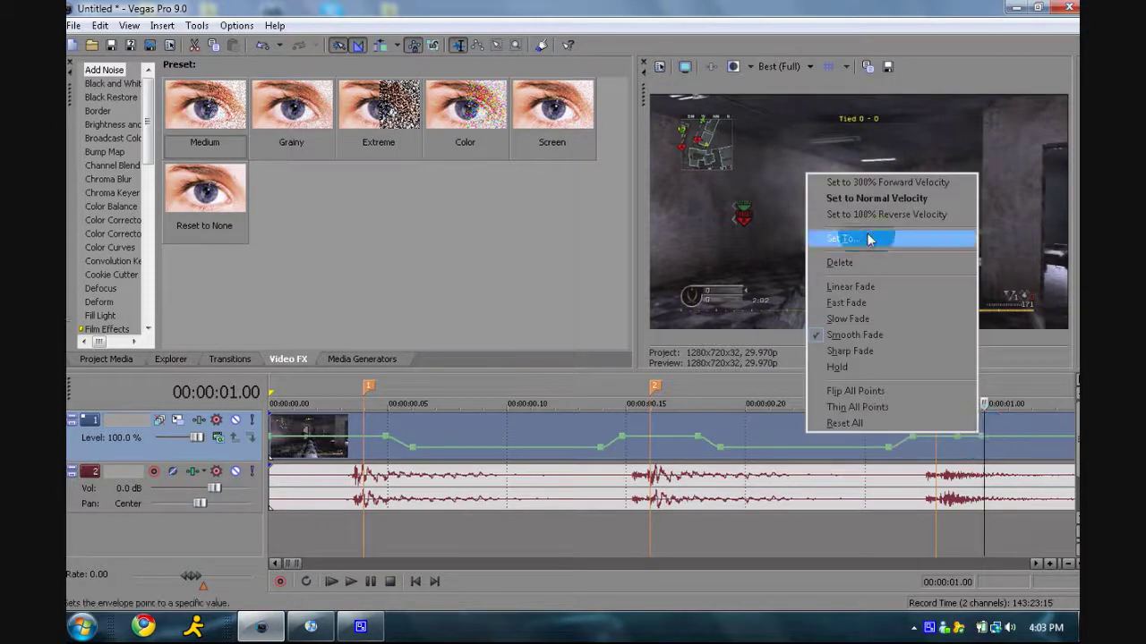
left_click(868, 239)
type("1")
Step: Add a velocity envelope point at 00:00:01.03, just before the fourth marker
left_click(1038, 565)
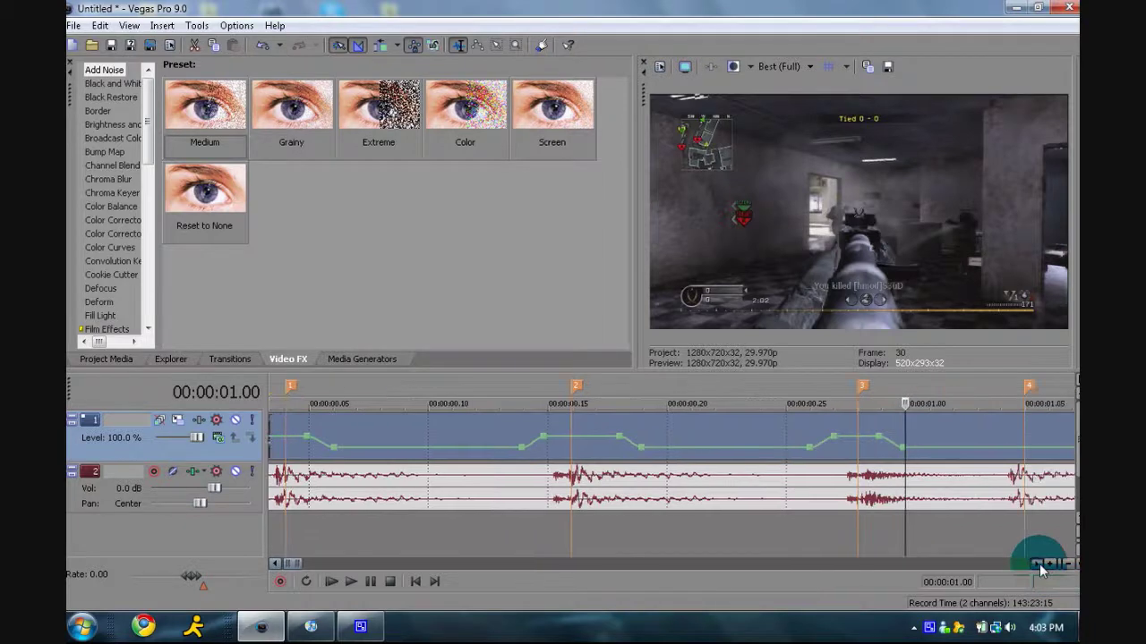
left_click(713, 428)
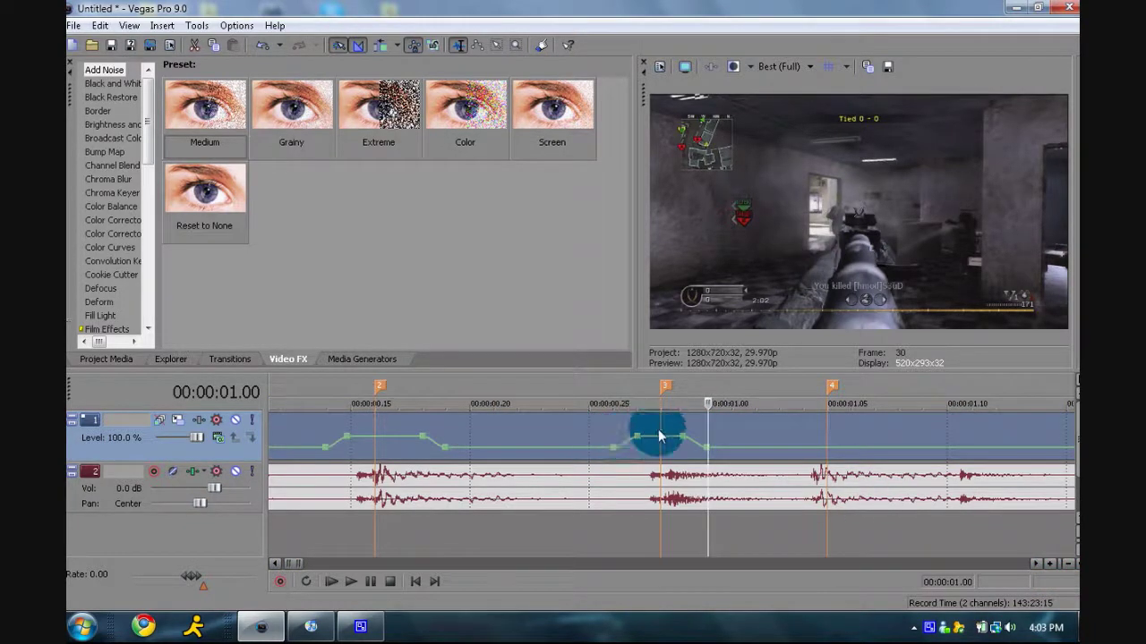
left_click(827, 445)
key("Left")
key("Left")
key("Left")
key("Right")
key("Right")
key("Right")
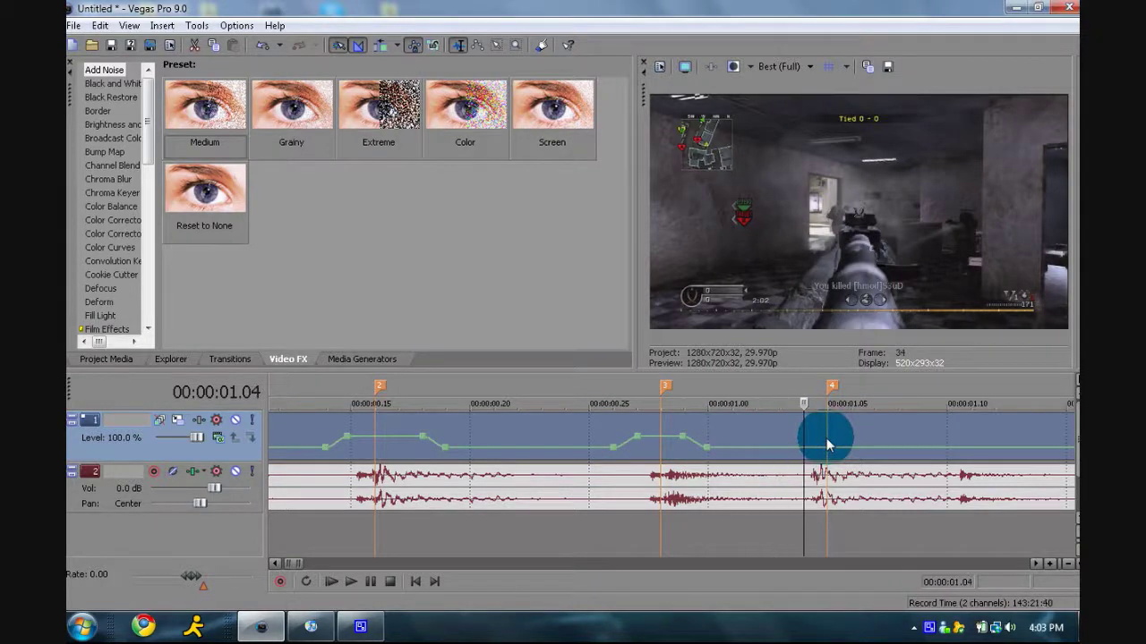
key("Left")
key("Left")
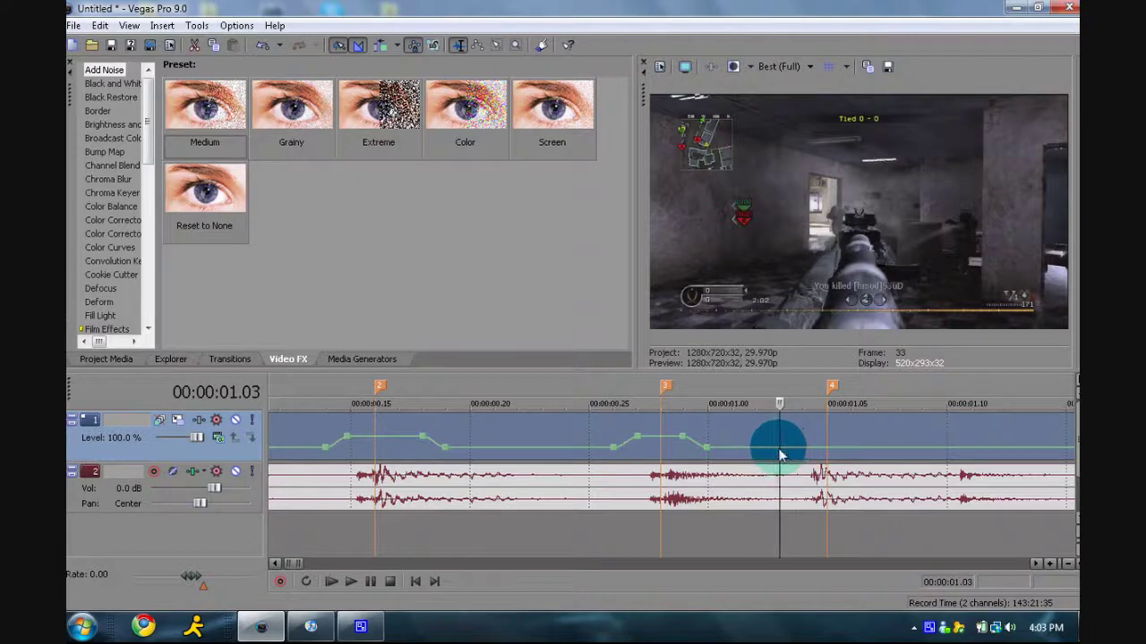
right_click(781, 446)
left_click(796, 278)
Step: Add a velocity envelope point at 00:00:01.04 and set it to normal velocity
left_click(801, 435)
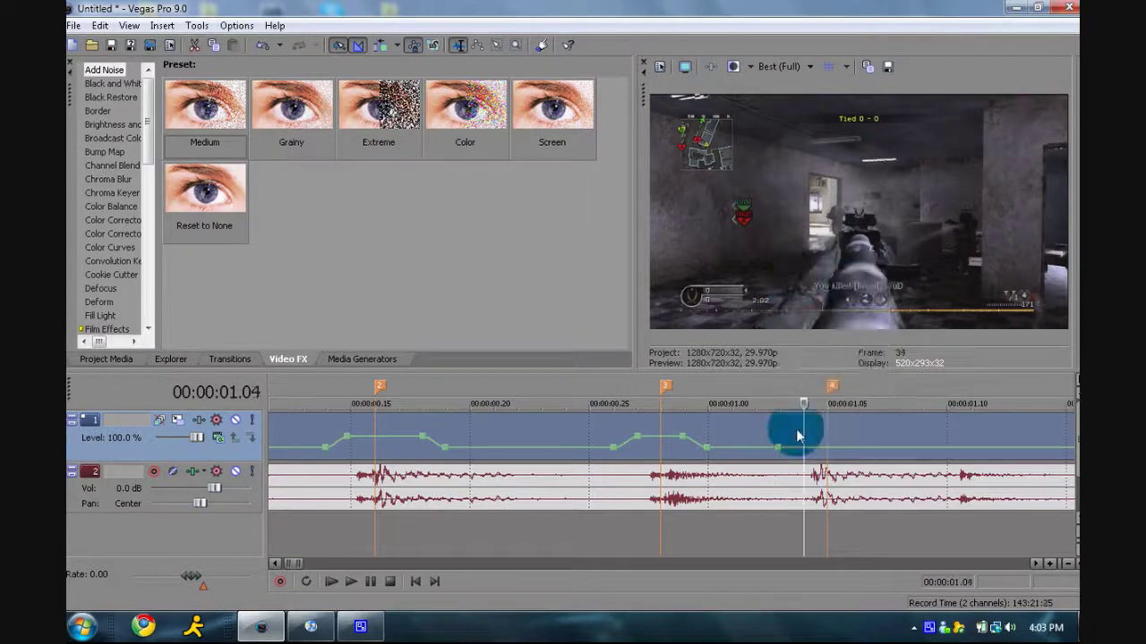
right_click(804, 450)
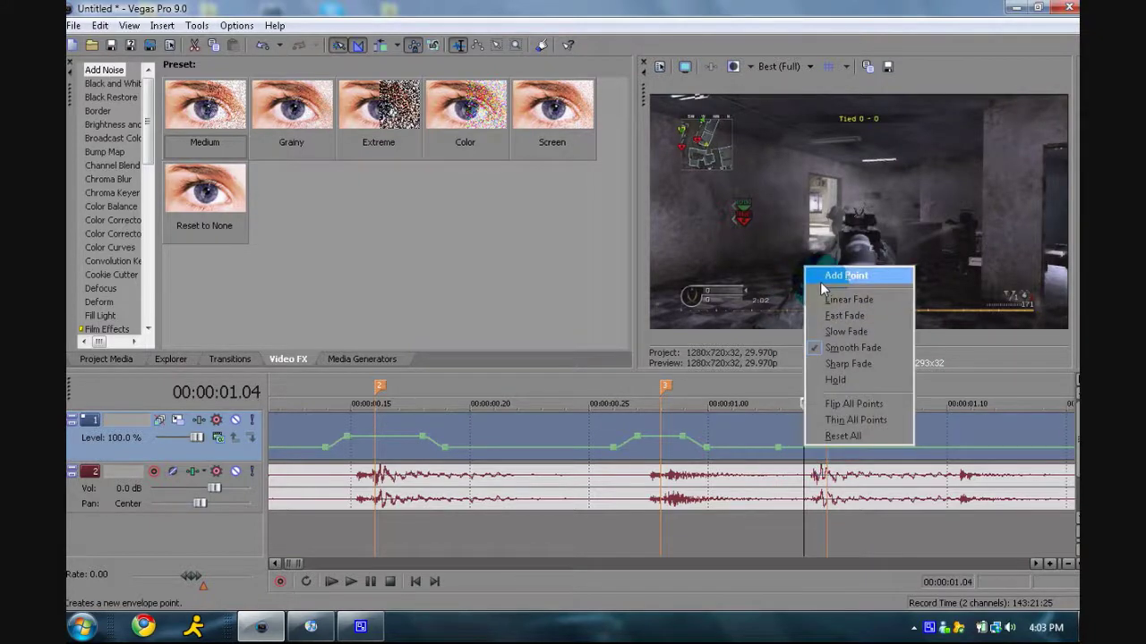
left_click(819, 277)
left_click(804, 452)
right_click(804, 451)
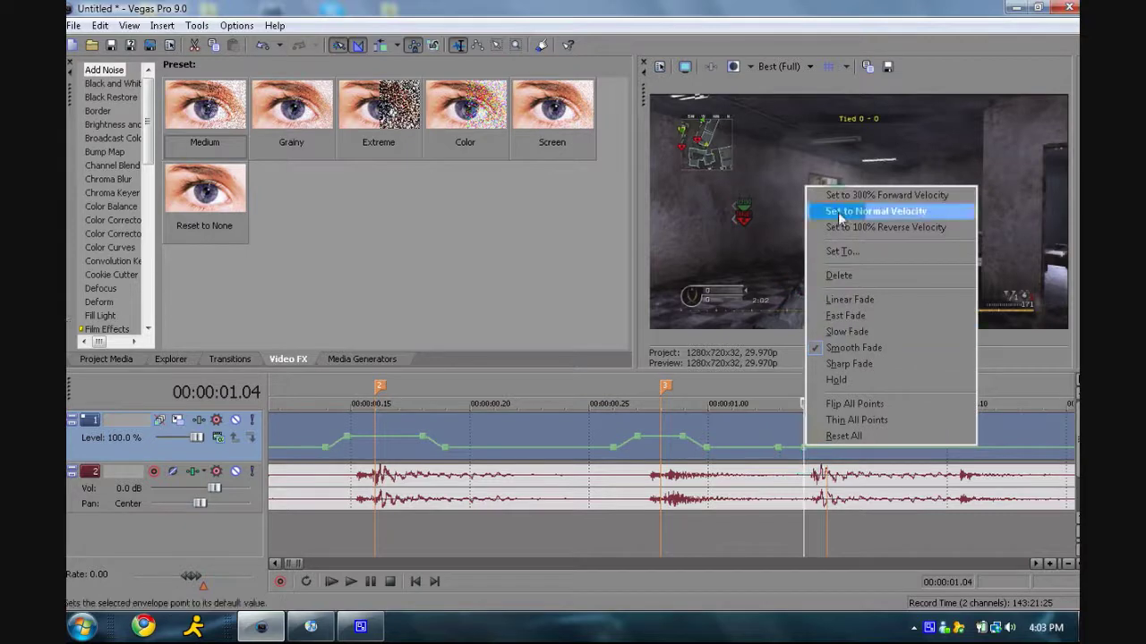
left_click(840, 212)
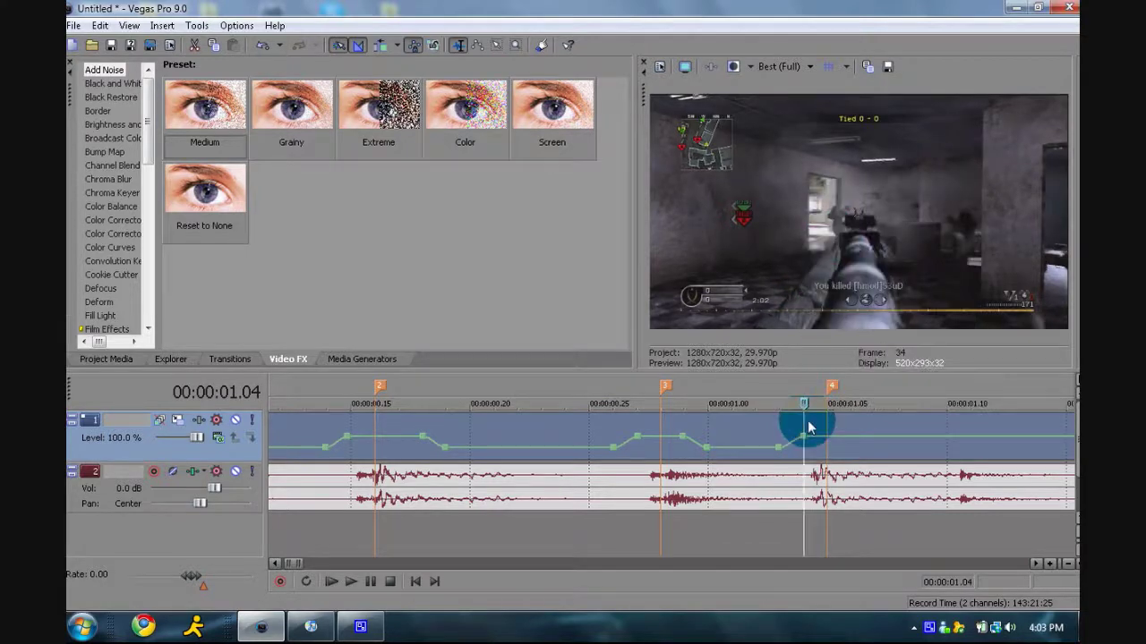
Step: Examine the video frame by frame around the fourth marker, from 00:00:01.04 onward, for the gunshot
key("Right")
key("Right")
key("Right")
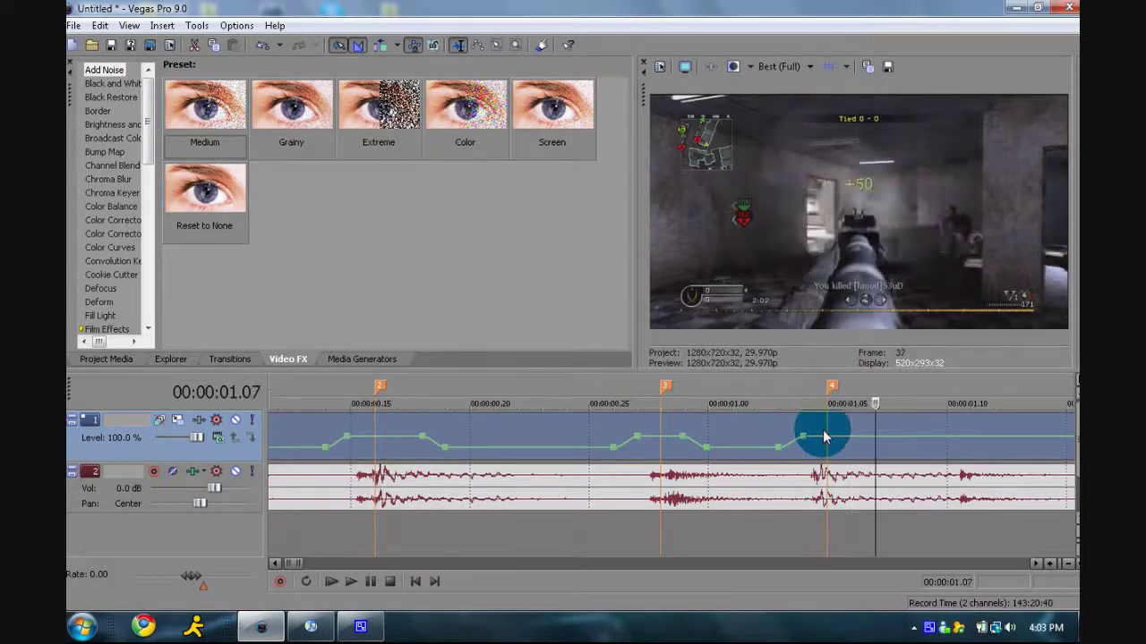
key("Right")
key("Right")
key("Left")
key("Left")
key("Left")
key("Left")
key("Left")
key("Right")
key("space")
Step: Add velocity envelope points at 00:00:01.06 and 00:00:01.07, just after the fourth marker
left_click(844, 436)
right_click(845, 436)
left_click(885, 269)
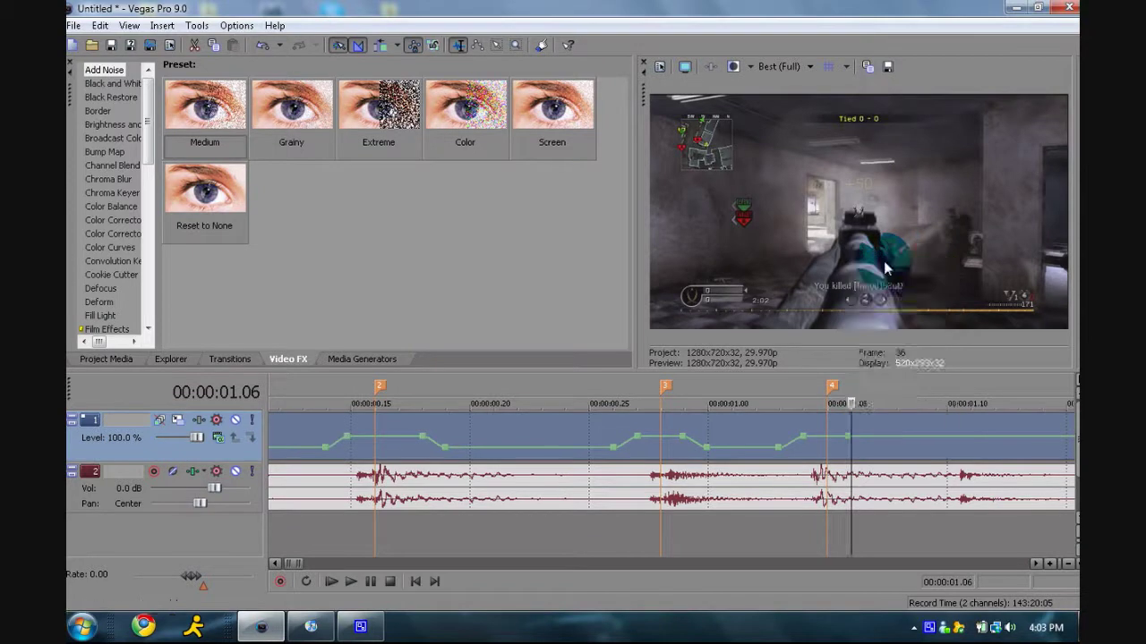
left_click(880, 436)
right_click(877, 438)
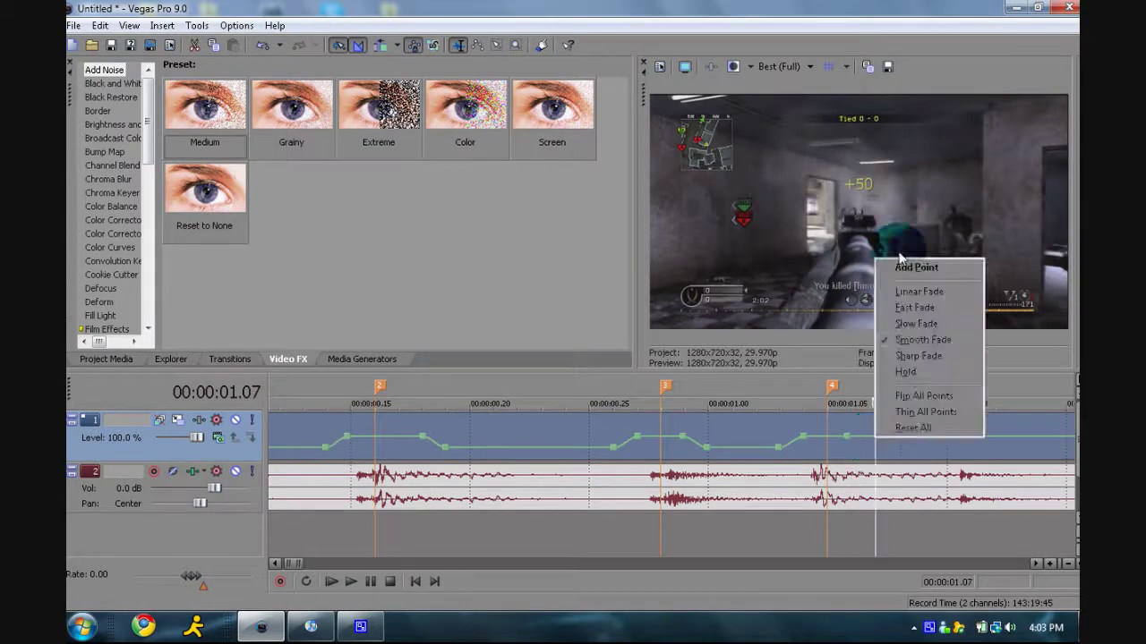
left_click(895, 267)
Step: Set the velocity point at 00:00:01.07 to 10%
right_click(872, 436)
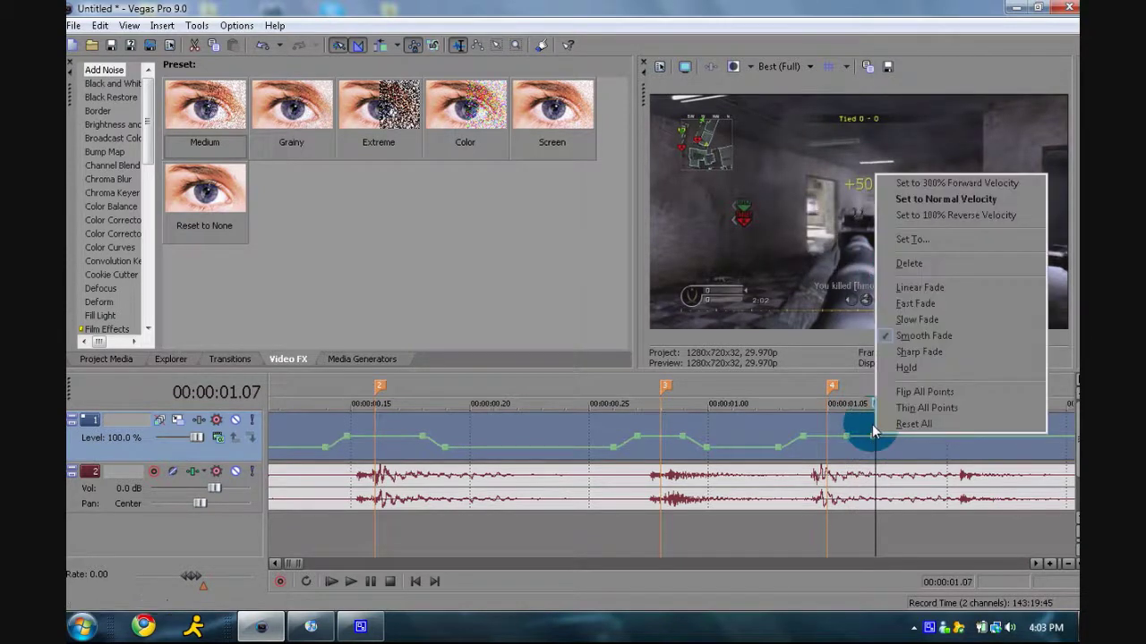
left_click(910, 240)
type("10")
key("Return")
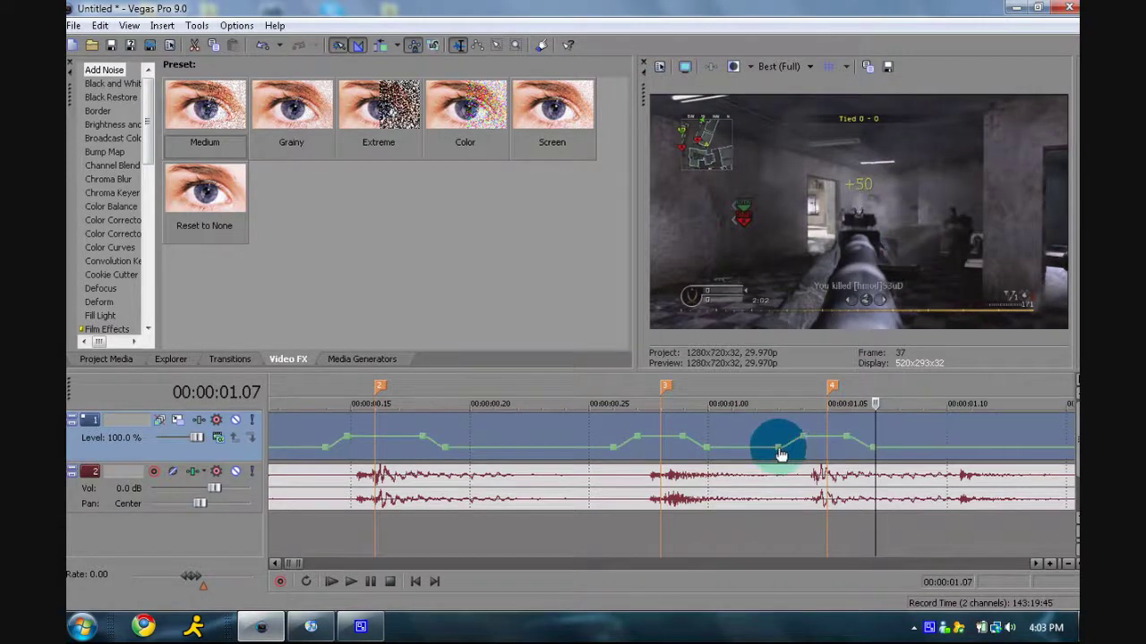
Step: Check the value of the velocity point at 00:00:01.03, just before the fourth marker
right_click(778, 447)
left_click(820, 258)
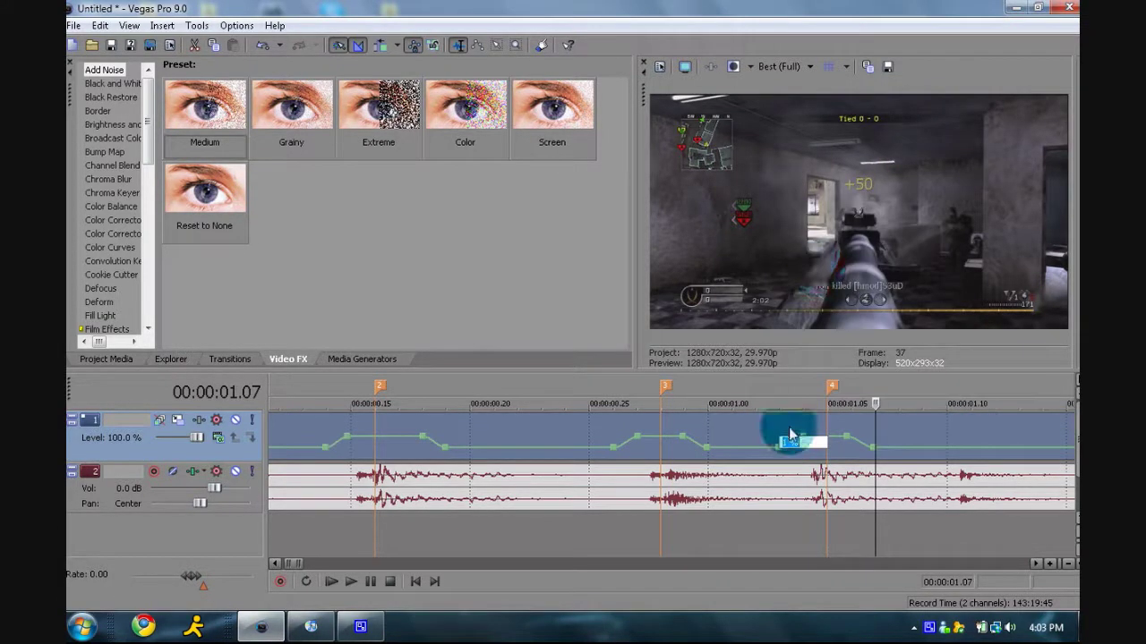
left_click(838, 446)
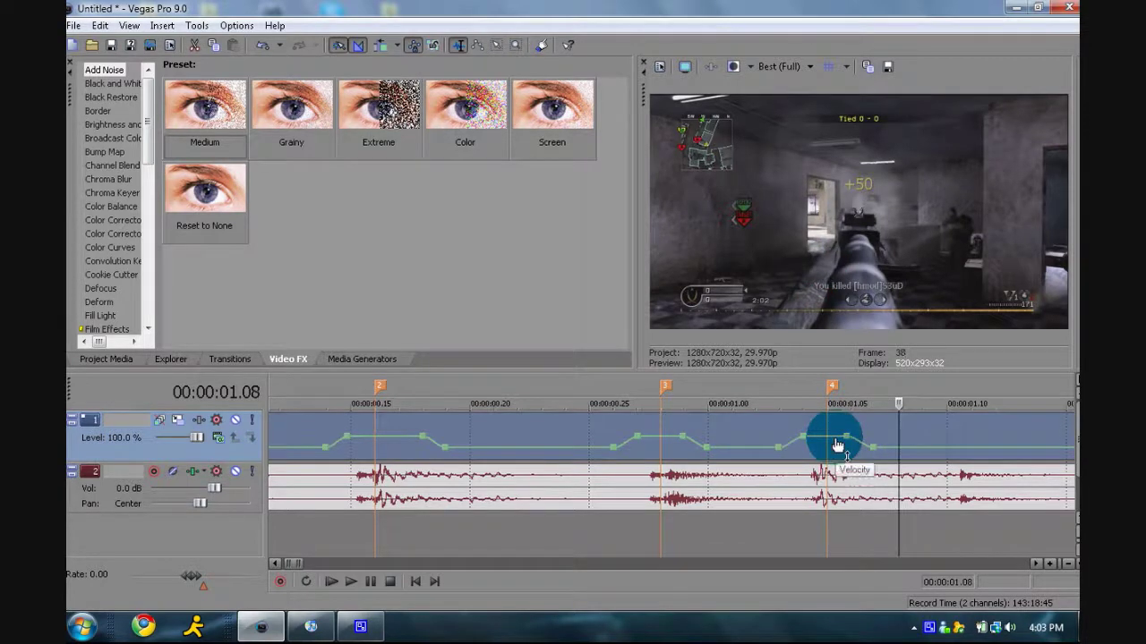
Step: Add a velocity envelope point at 00:00:01.15, just before the fifth marker
key("Left")
key("Left")
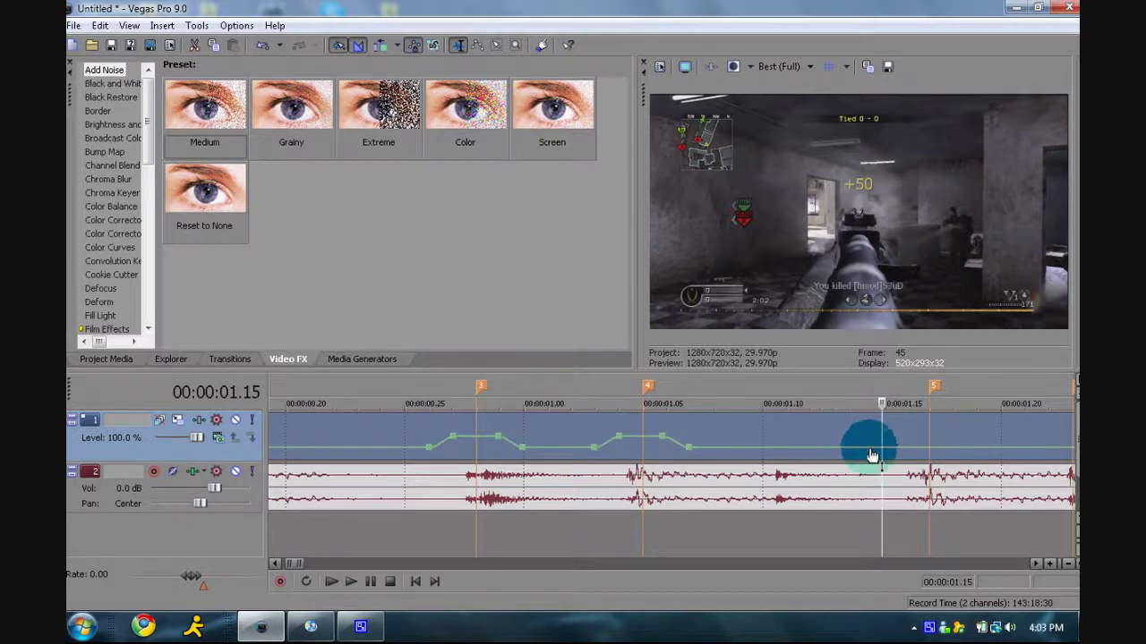
right_click(878, 454)
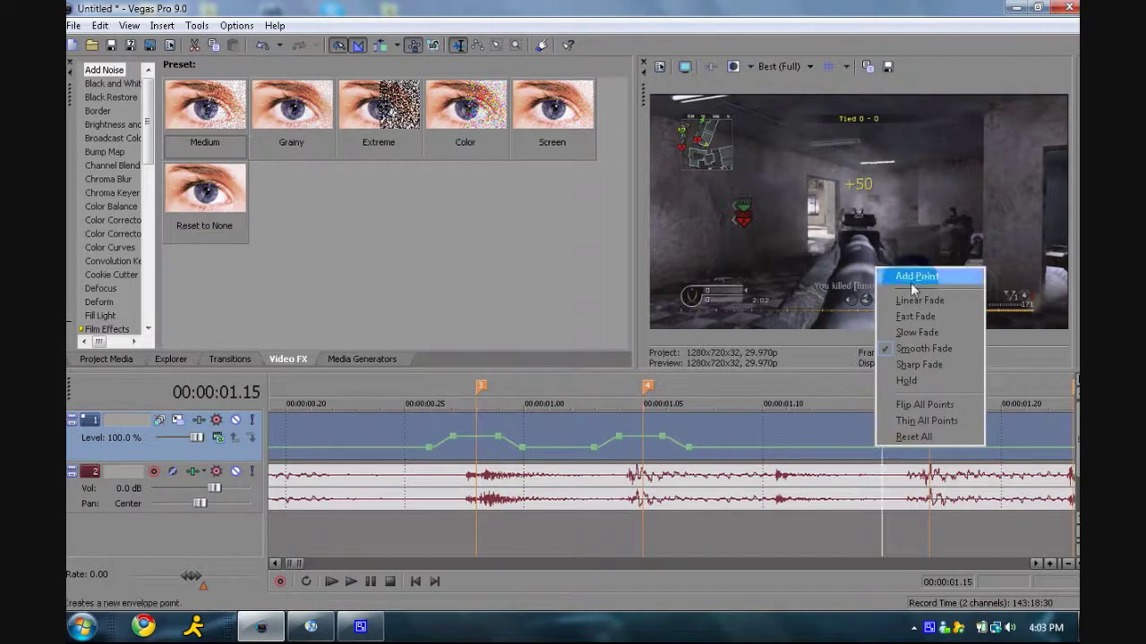
left_click(914, 276)
Step: Add a velocity envelope point at 00:00:01.16 and set it to normal velocity
left_click(901, 448)
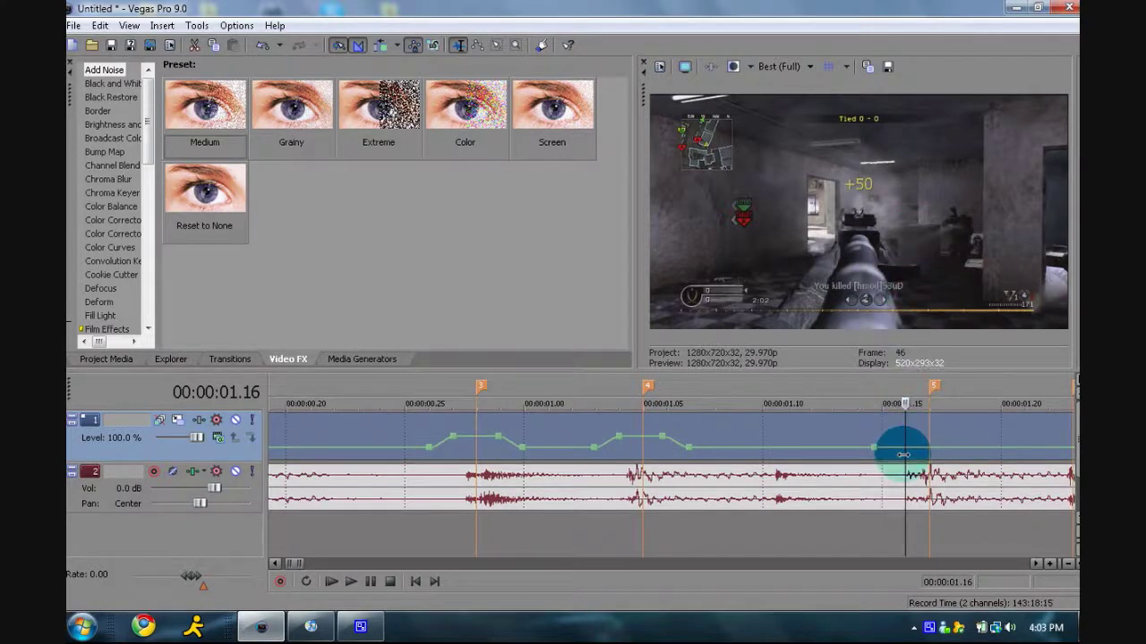
right_click(904, 454)
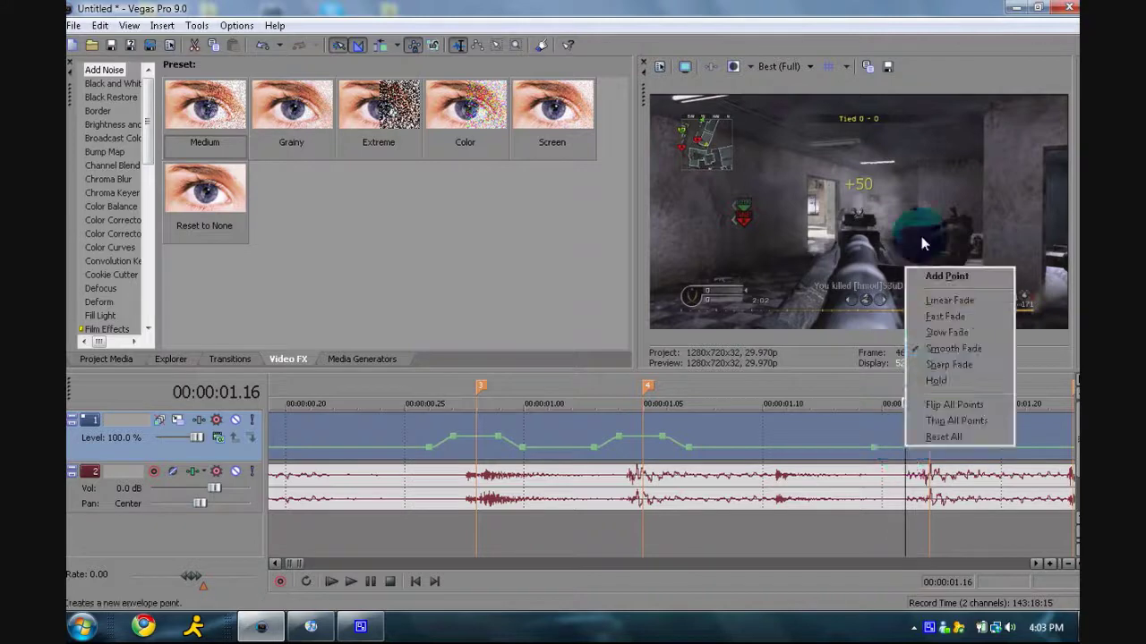
left_click(919, 276)
right_click(906, 448)
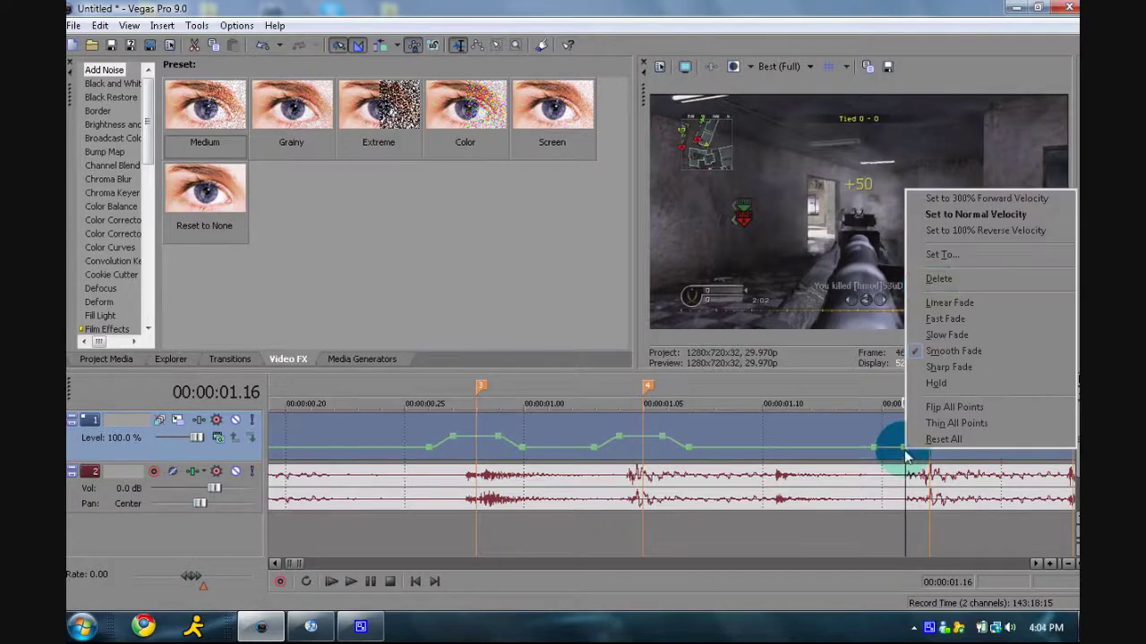
left_click(976, 214)
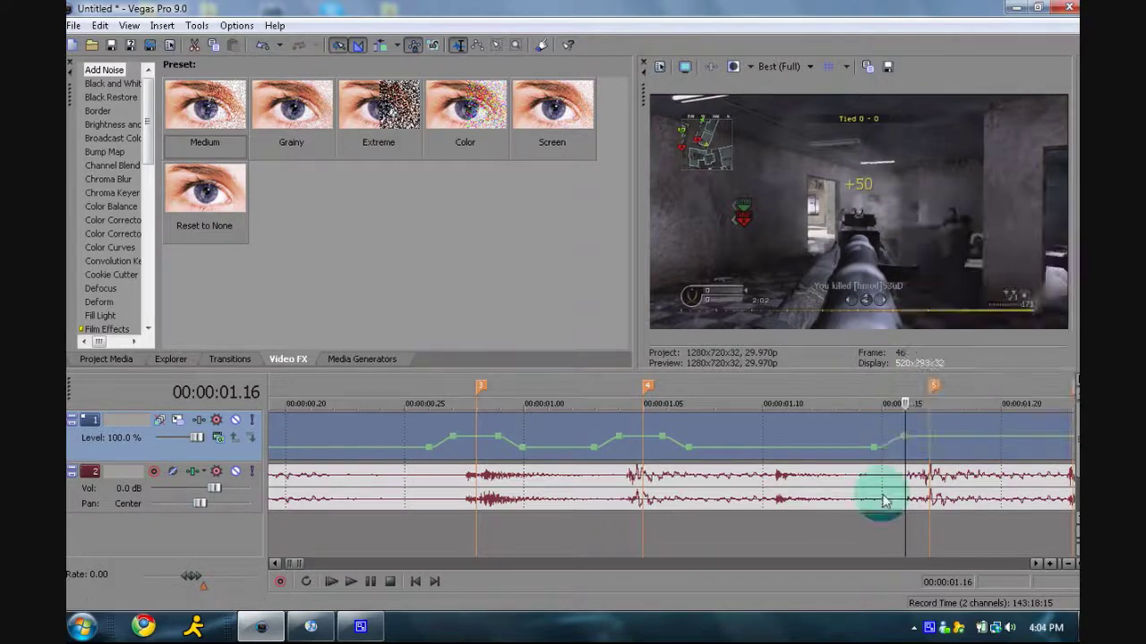
Step: Open the value of the velocity point at 00:00:01.15 and confirm it
right_click(877, 445)
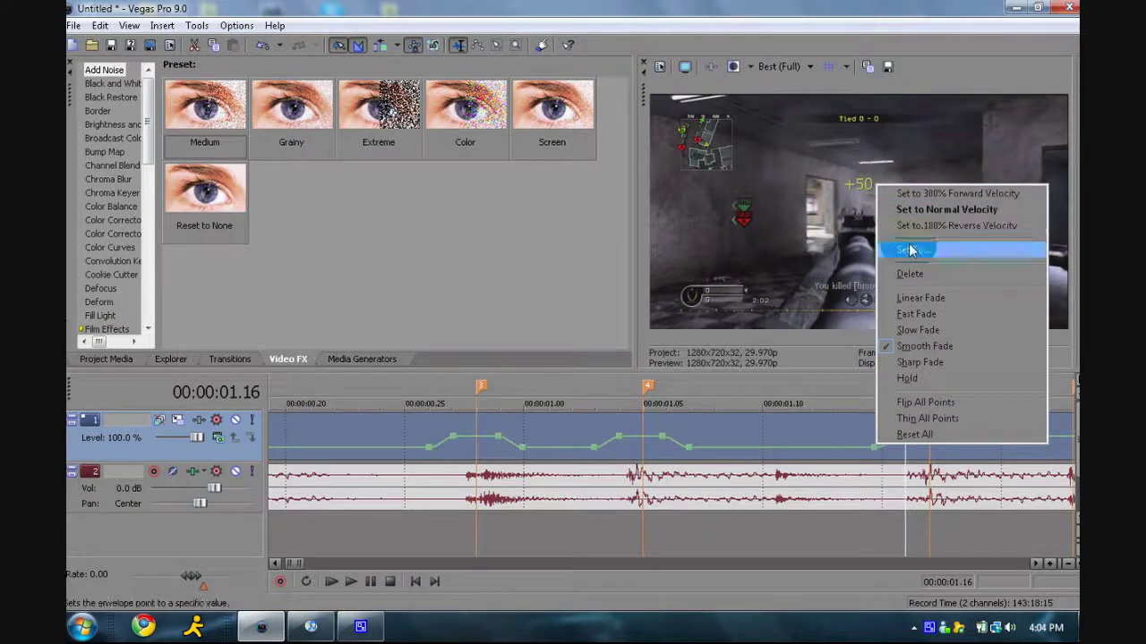
left_click(910, 250)
key("Return")
Step: Add a velocity envelope point at 00:00:01.18, just after the fifth marker
key("Right")
key("Right")
key("Right")
key("Right")
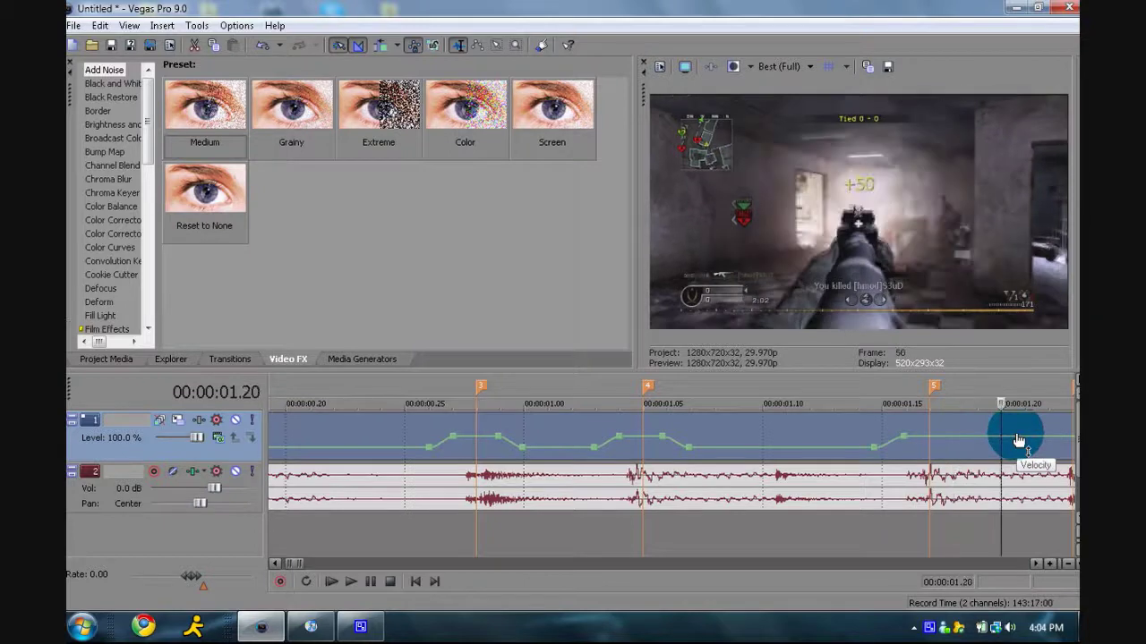
left_click(955, 497)
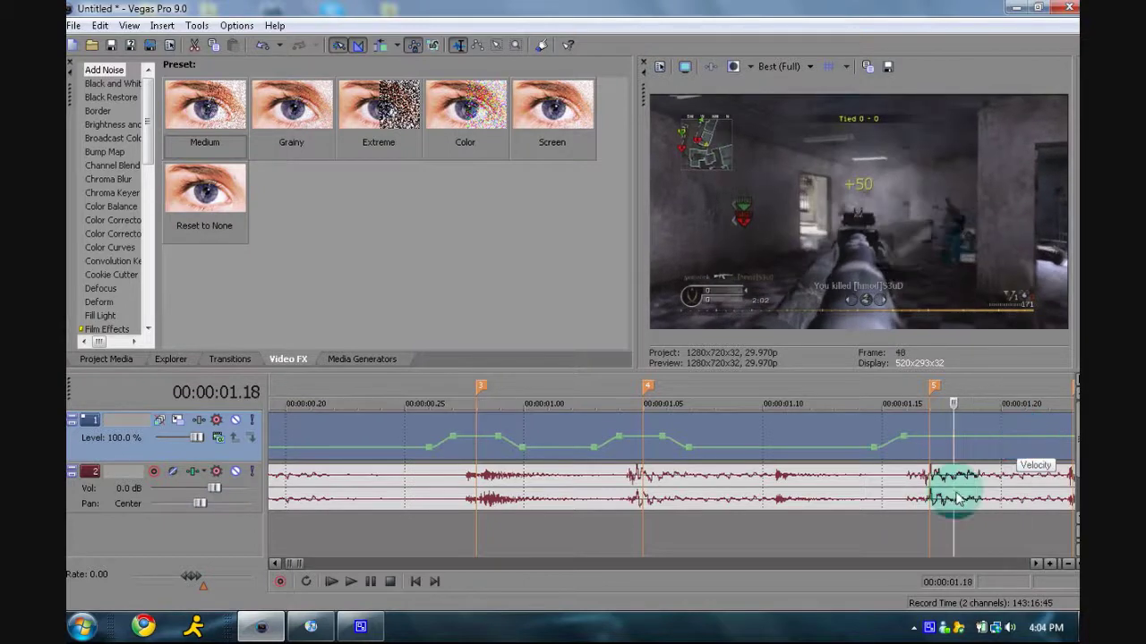
right_click(954, 437)
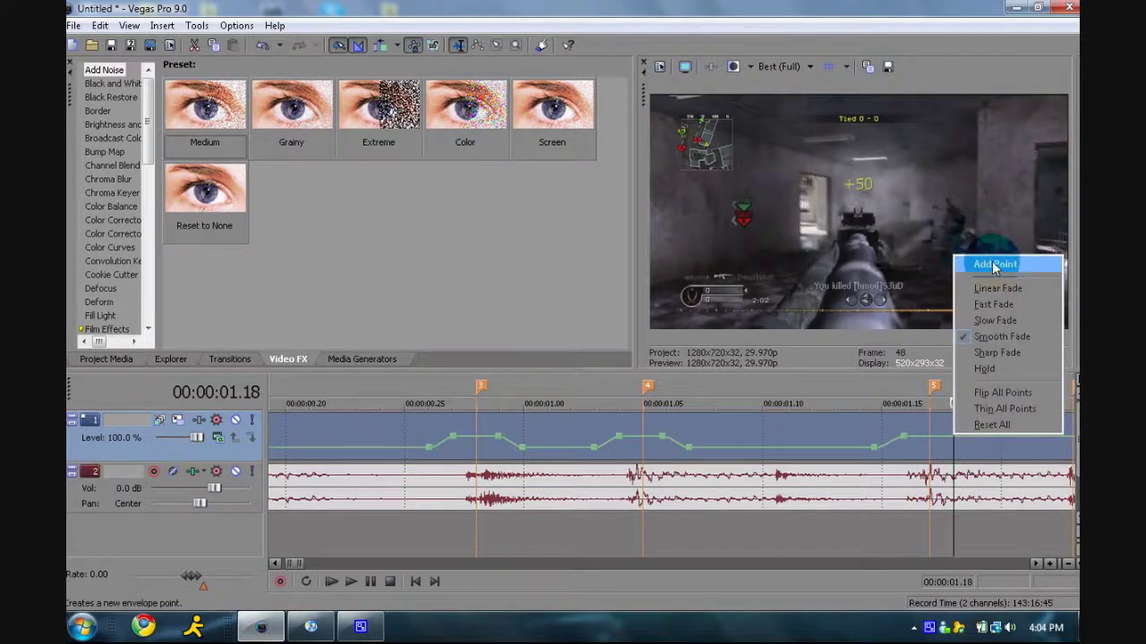
left_click(995, 264)
Step: Add another velocity point shortly after the one at 00:00:01.18 and lower it to the slow-motion level
right_click(979, 440)
left_click(1015, 264)
left_click_drag(977, 436, 928, 448)
Step: Add velocity points around the next beat markers and set the point leading into a gunshot to normal velocity
right_click(908, 437)
left_click(941, 264)
right_click(952, 447)
left_click(869, 266)
scroll(660, 448, "up", 1)
right_click(645, 445)
left_click(691, 209)
right_click(759, 436)
Step: Continue the velocity envelope past 00:00:03.00, adding points before the next beat and raising the second to the normal level
left_click(591, 480)
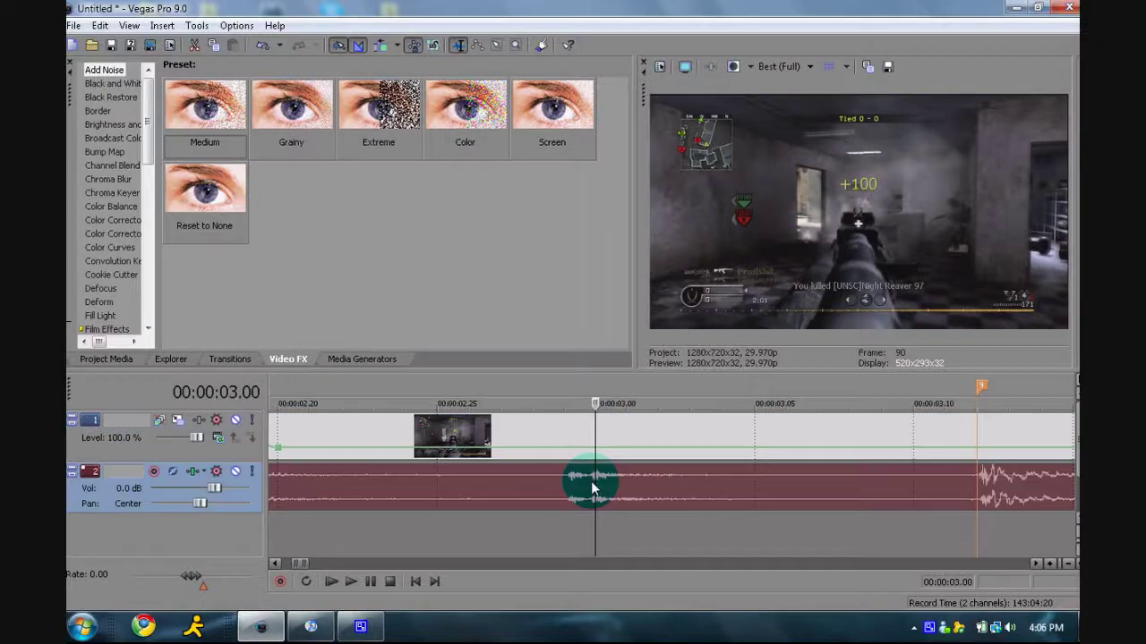
left_click(603, 440)
left_click(946, 404)
right_click(941, 436)
left_click(864, 242)
double_click(468, 448)
double_click(532, 448)
left_click_drag(531, 448, 532, 436)
Step: Add paired velocity points before and after the following gunshots so each marker gets its own speed bump
double_click(654, 436)
left_click(724, 439)
left_click_drag(724, 436, 788, 437)
double_click(676, 436)
double_click(741, 437)
double_click(864, 448)
double_click(929, 437)
double_click(976, 436)
Step: Add velocity points around the later markers and lower the one after the gunshot to the slow-motion level
scroll(787, 448, "down", 1)
double_click(880, 437)
scroll(880, 442, "down", 1)
left_click_drag(555, 438, 976, 440)
double_click(436, 437)
left_click_drag(436, 437, 436, 447)
Step: Add two velocity points before marker 17 and set the second one to normal velocity
double_click(683, 447)
double_click(719, 446)
right_click(719, 445)
left_click(755, 197)
left_click_drag(564, 429, 869, 437)
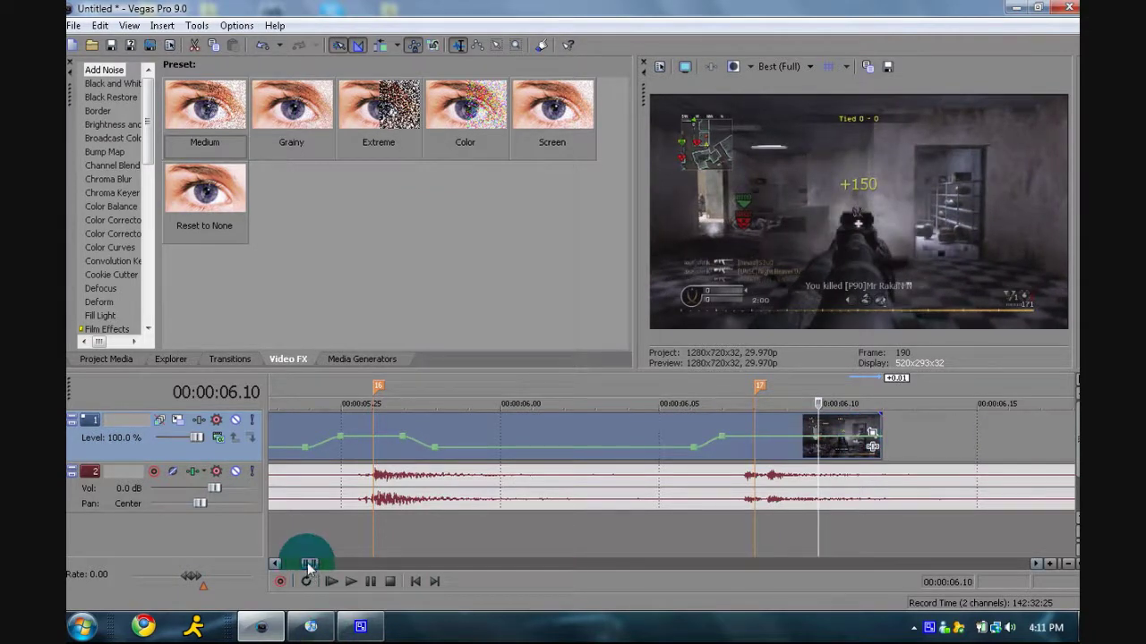
Step: Locate the short sound clip at 00:00:22.06 on the audio track and play it
left_click_drag(309, 565, 284, 564)
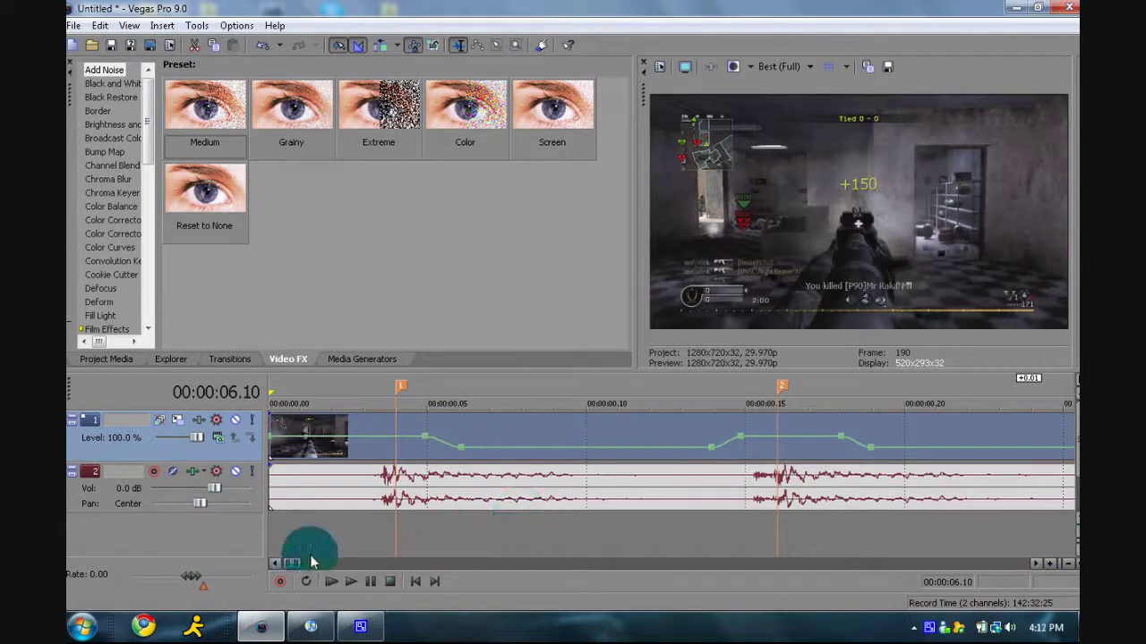
mouse_move(287, 563)
left_mouse_down()
mouse_move(328, 561)
mouse_move(280, 560)
left_mouse_up()
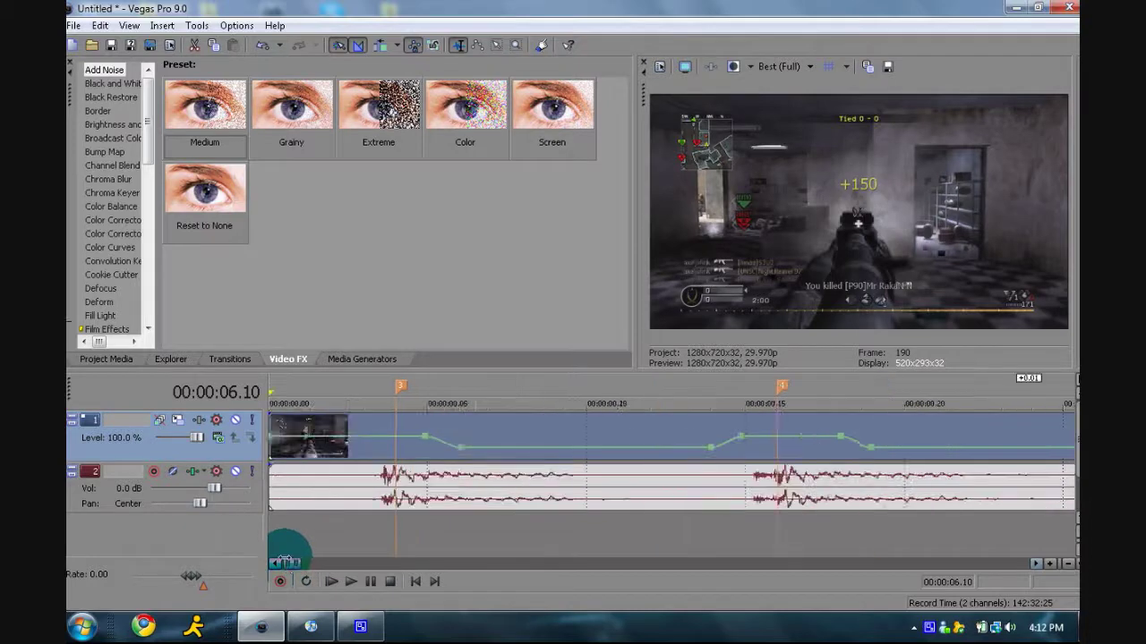
left_click(1066, 564)
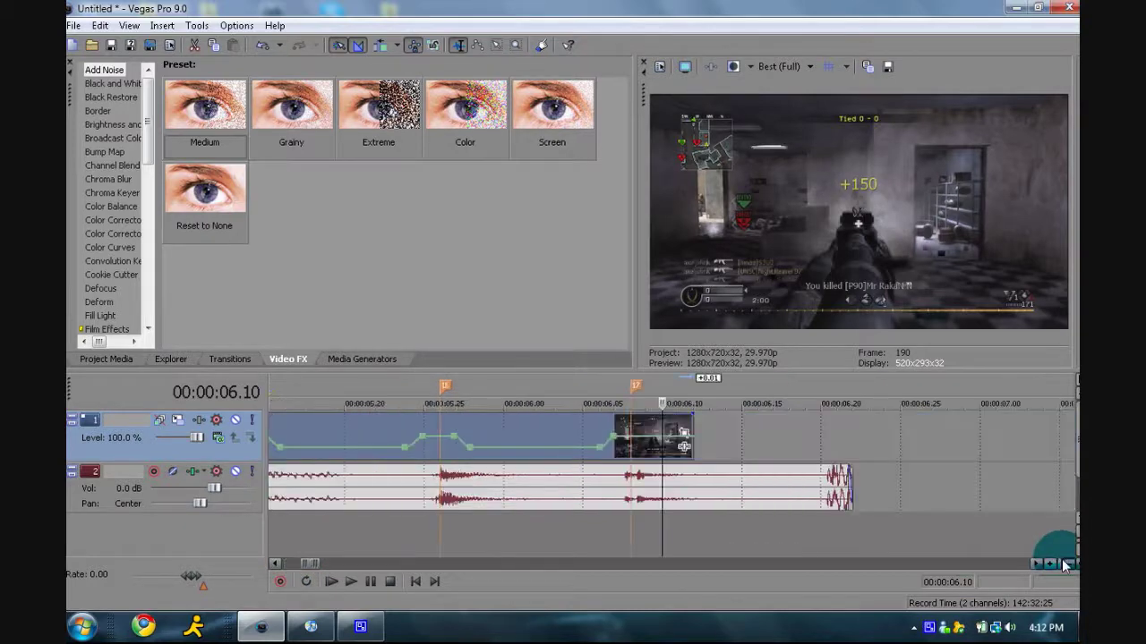
left_click(1065, 564)
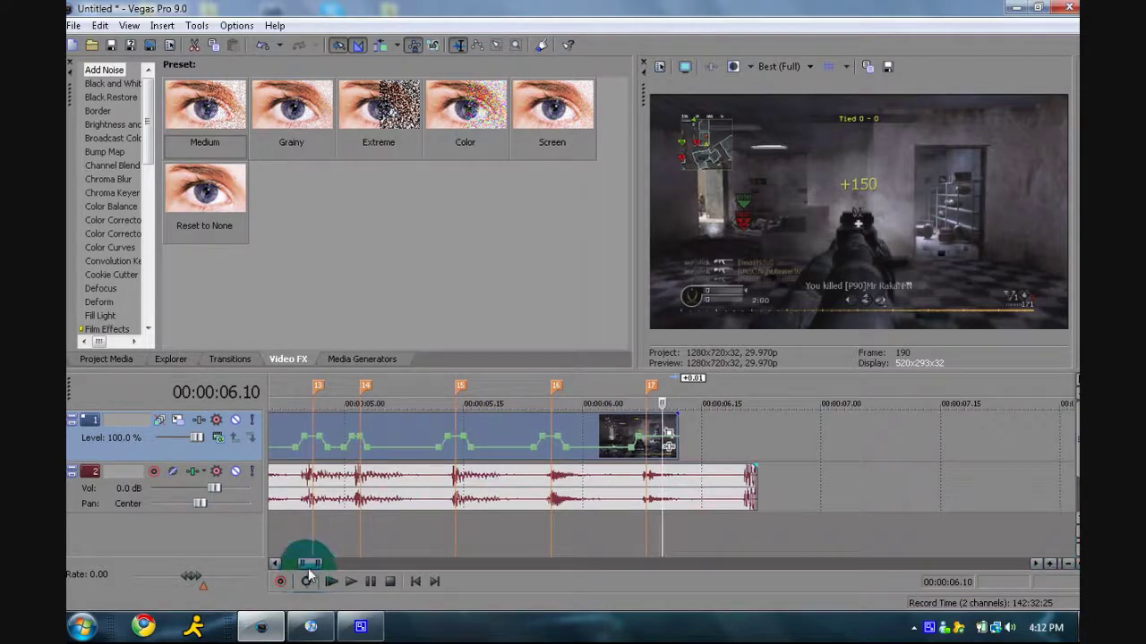
left_click_drag(304, 566, 359, 560)
left_click(562, 506)
left_click(562, 495)
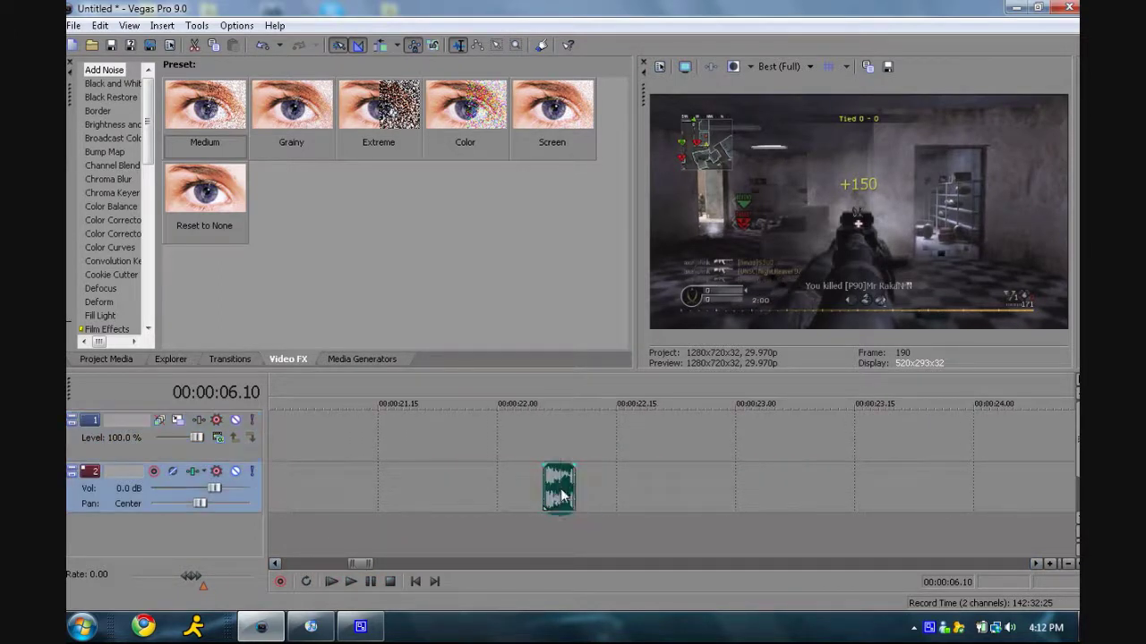
left_click(541, 486)
left_click(350, 581)
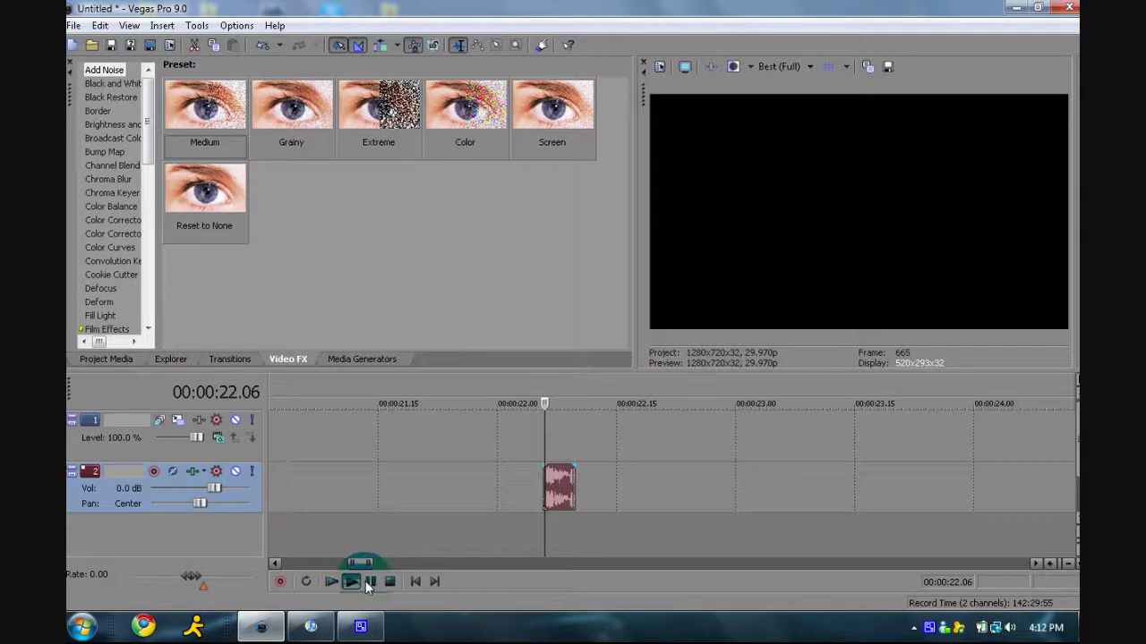
Step: Move the short sound clip onto a new audio track at marker 8 and copy it
left_click(562, 500)
left_click_drag(543, 502, 331, 505)
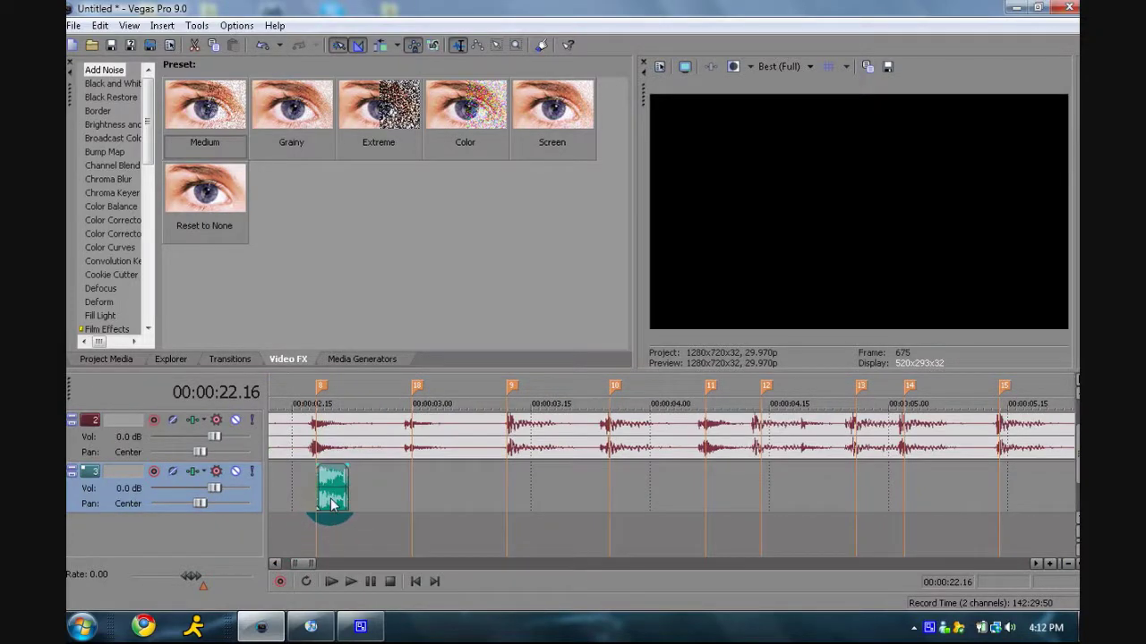
right_click(331, 485)
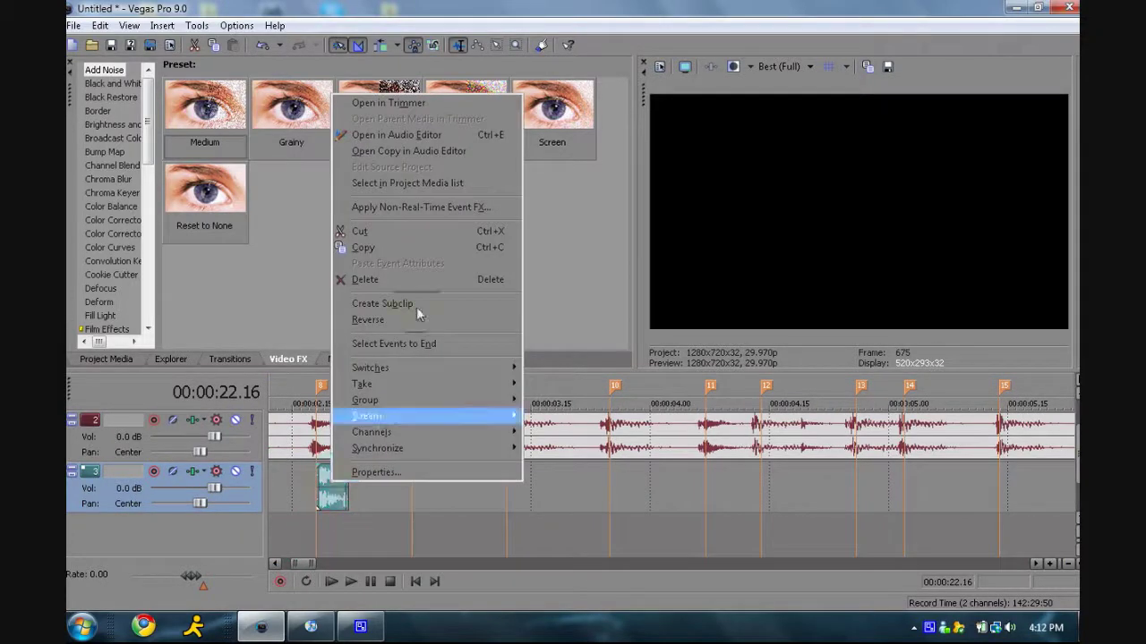
left_click(388, 251)
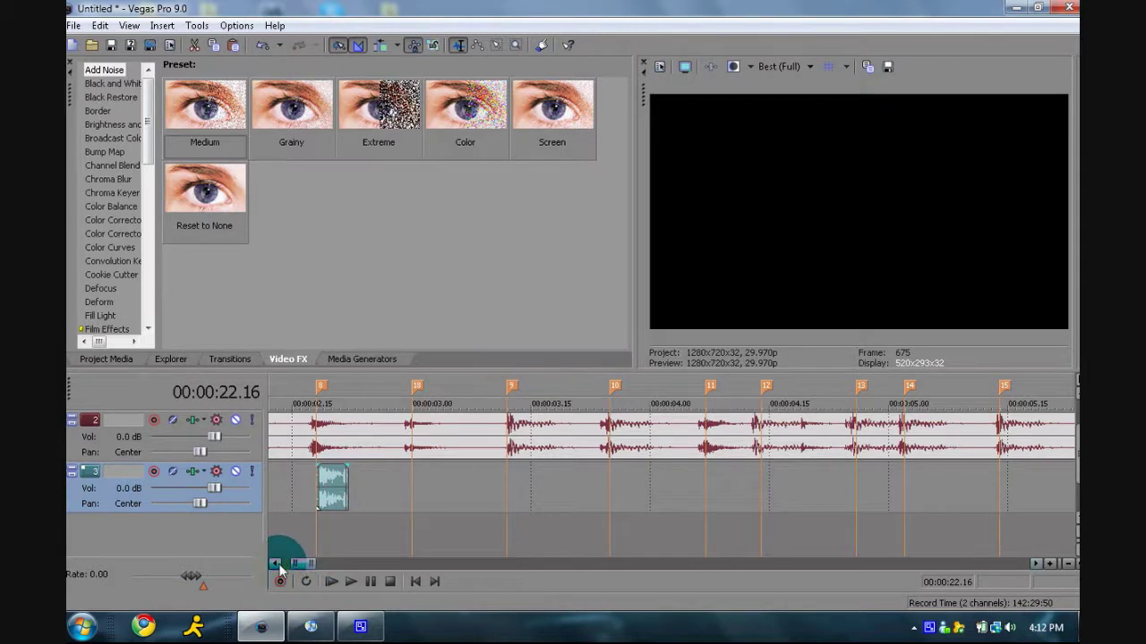
Step: Paste the copied sound clip at markers 1 and 2 on the third track
left_click(279, 565)
left_click(278, 565)
left_click(279, 565)
left_click(279, 565)
left_click(278, 565)
left_click(278, 565)
left_click(279, 565)
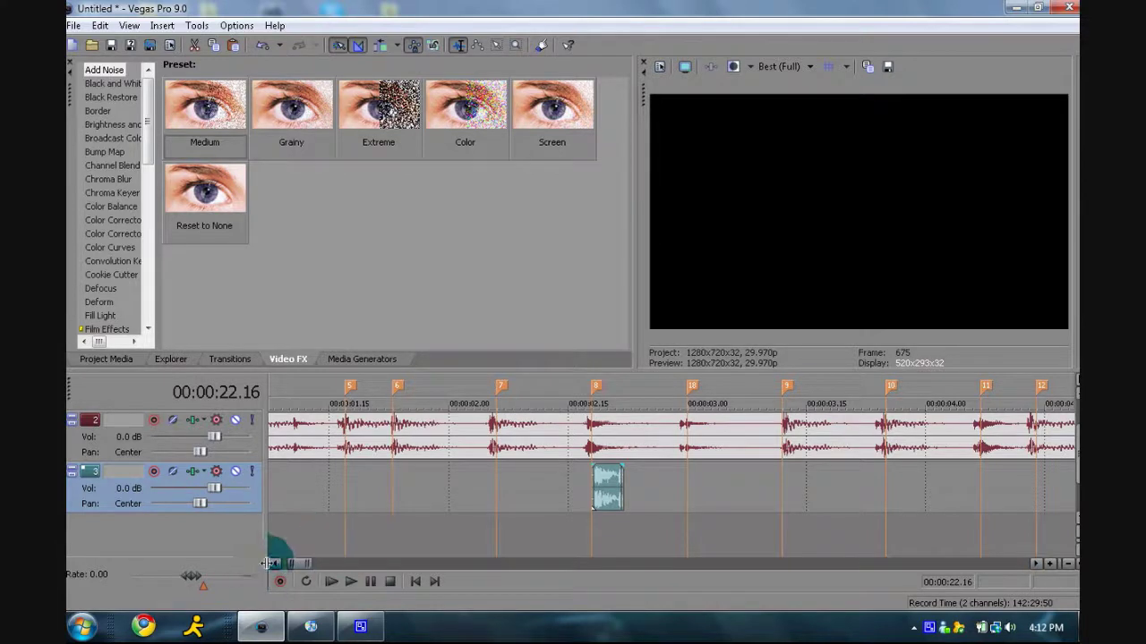
left_click(276, 564)
left_click_drag(276, 564, 276, 564)
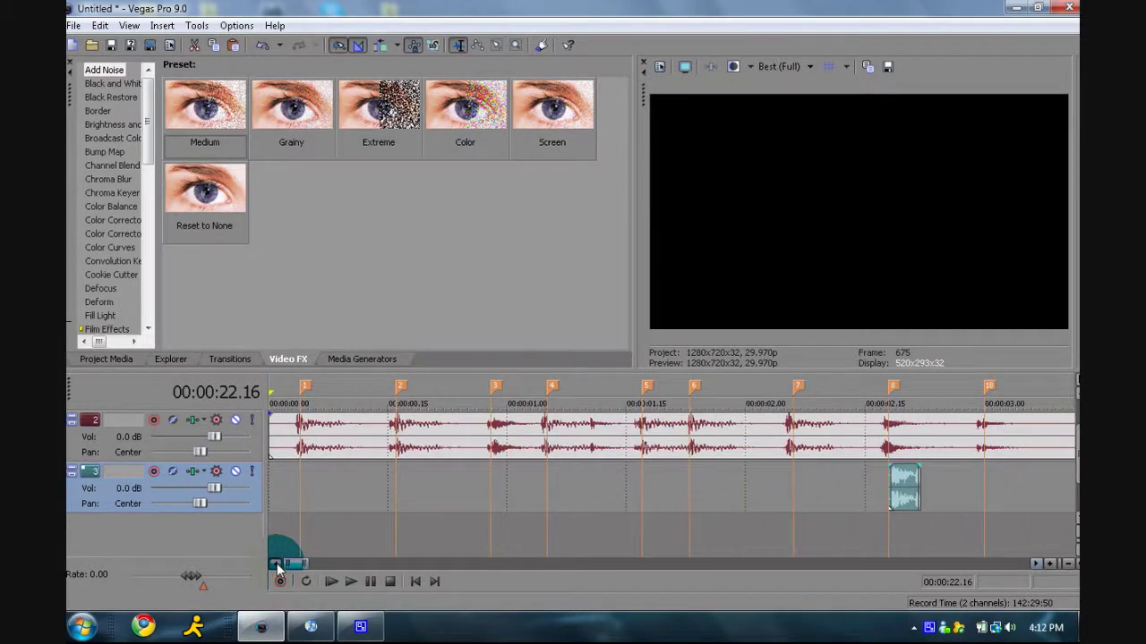
left_click(301, 478)
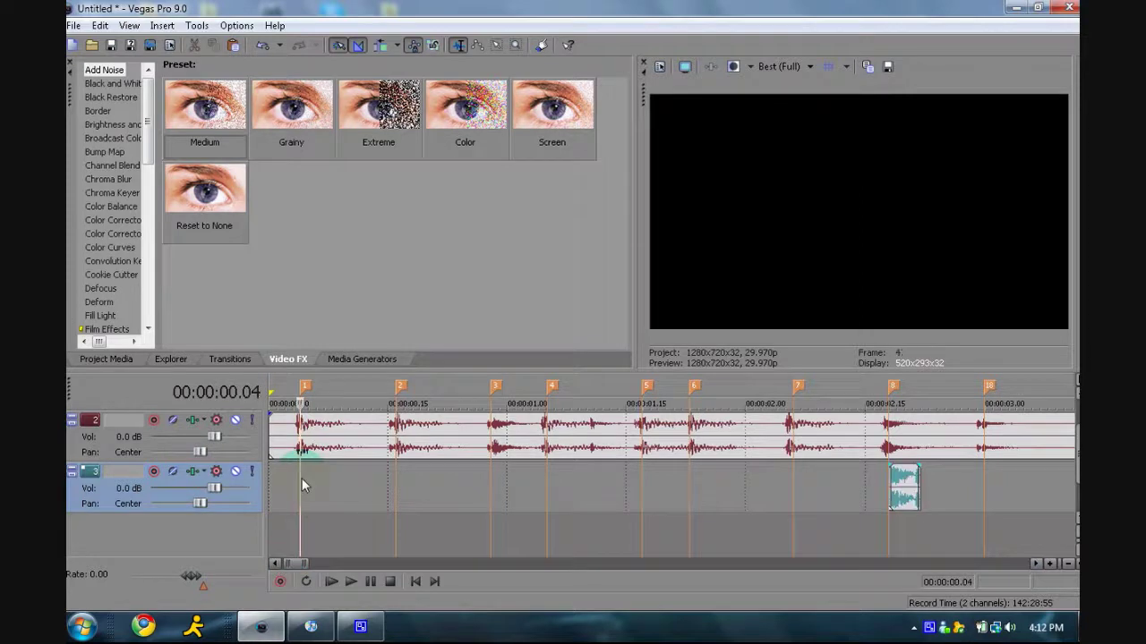
left_click(309, 490)
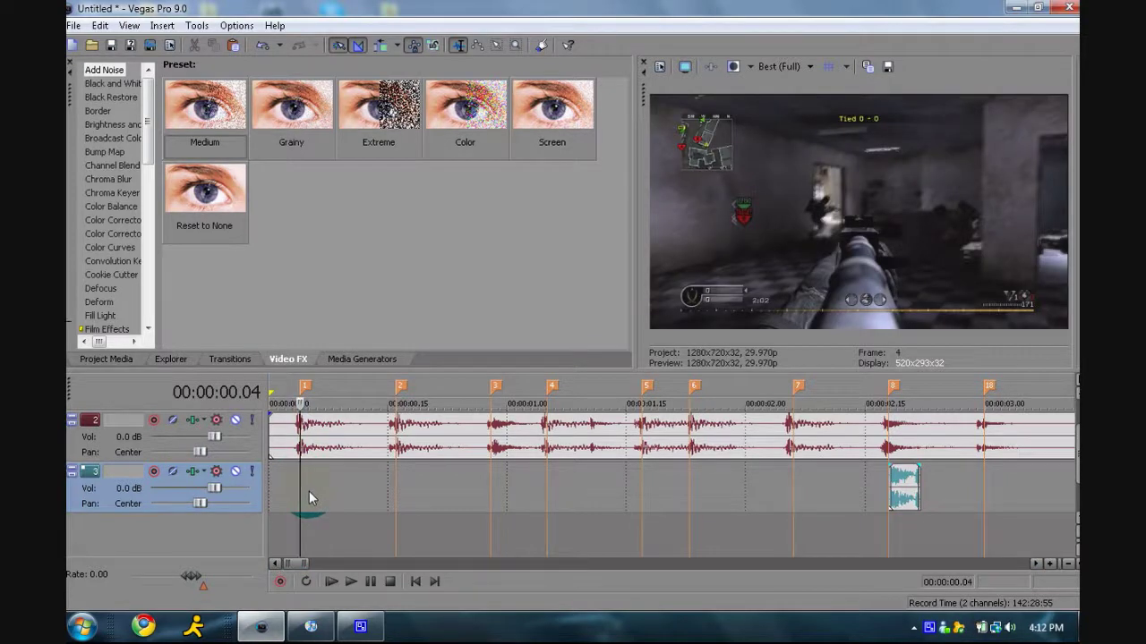
key("ctrl+v")
left_click(398, 480)
key("ctrl+v")
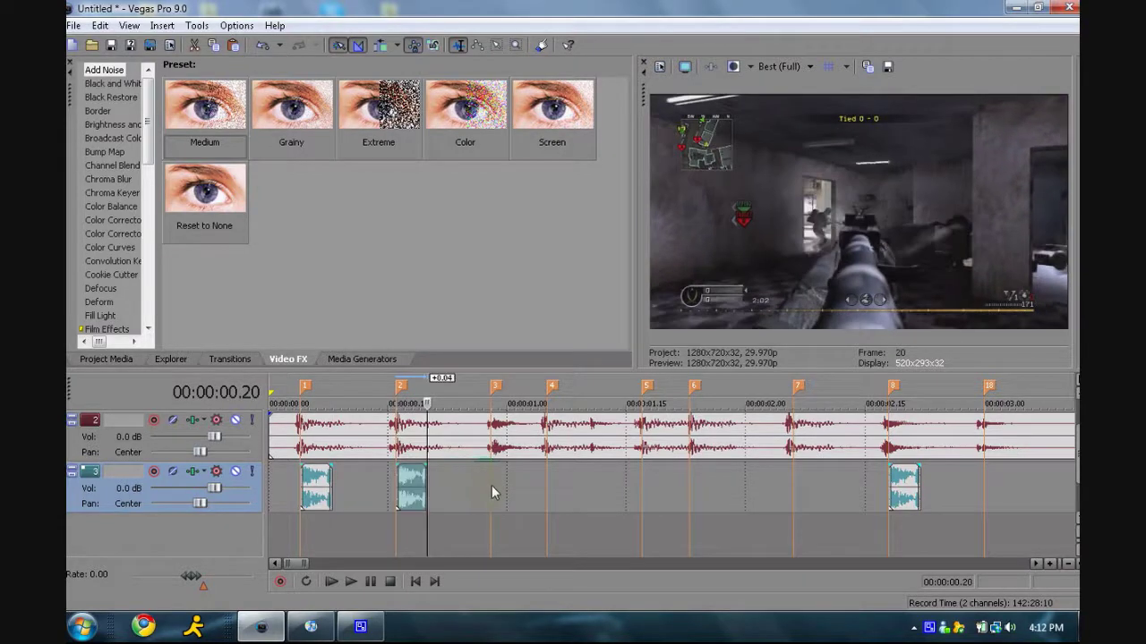
Step: Paste the sound clip at markers 3 and 4 on the third track
left_click(492, 485)
key("ctrl+v")
left_click(547, 479)
key("ctrl+v")
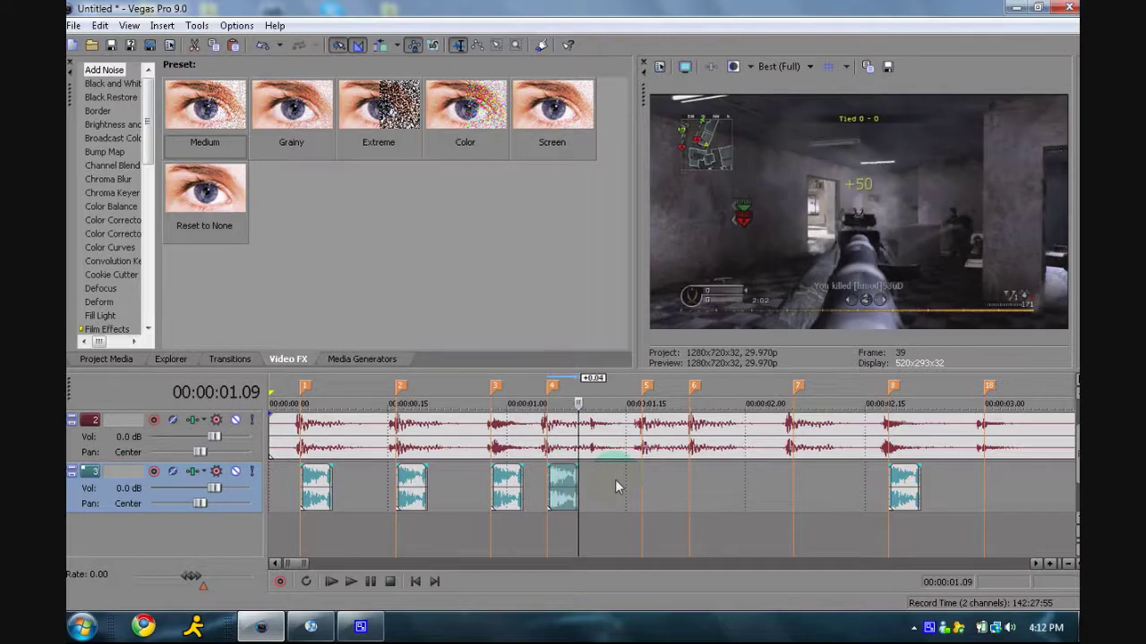
left_click(569, 493)
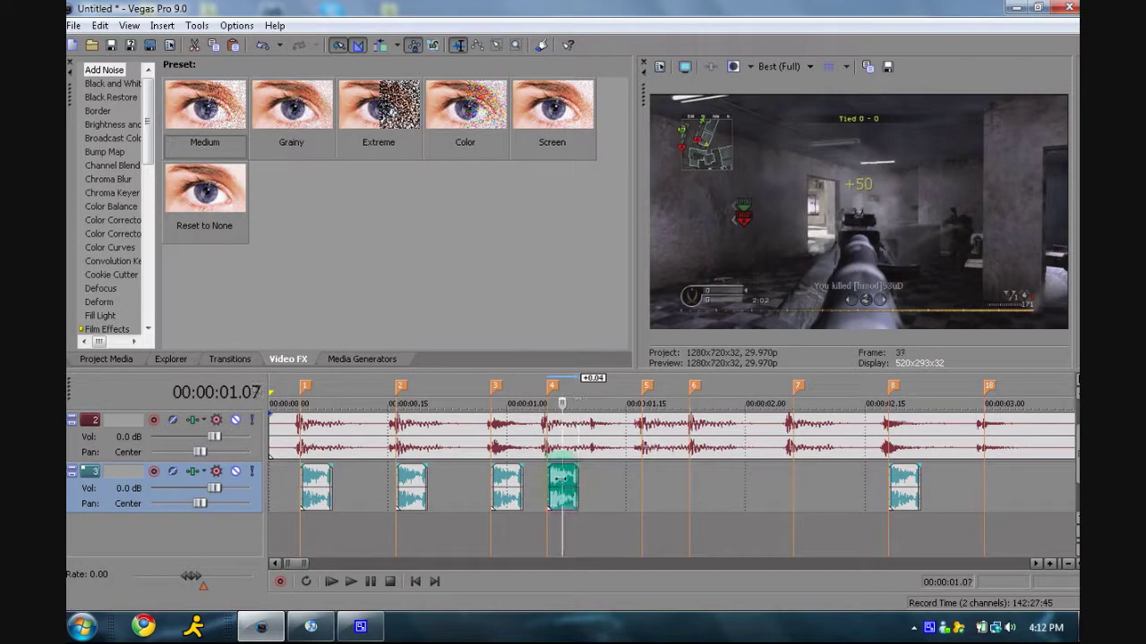
Step: Paste the sound clip at markers 5, 6 and 7 on the third track
left_click(643, 482)
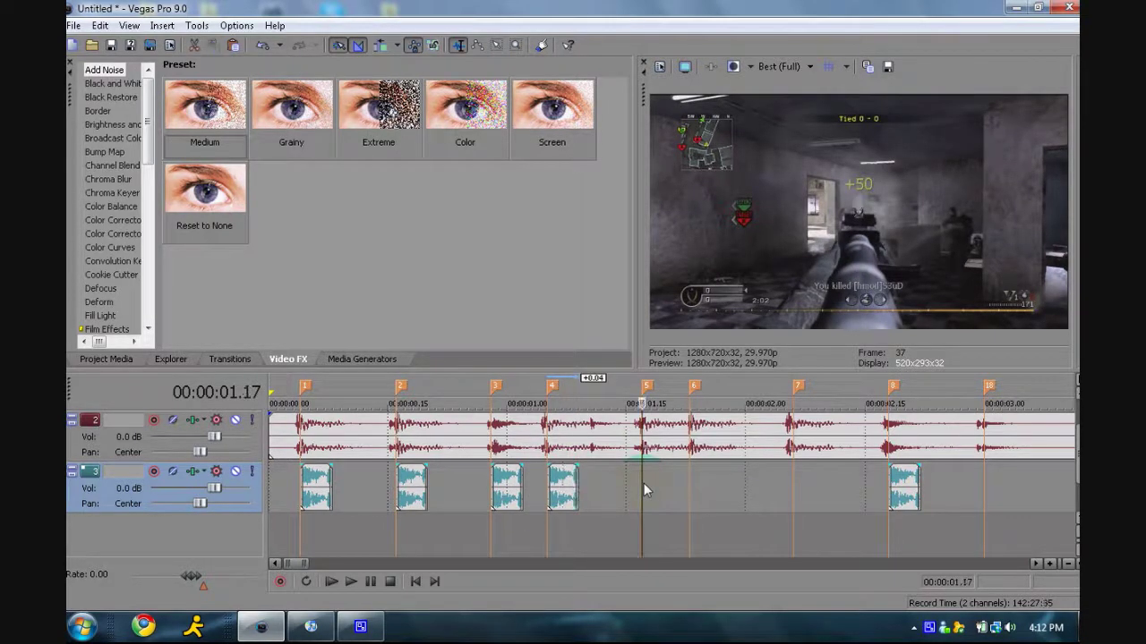
key("ctrl+v")
left_click(688, 472)
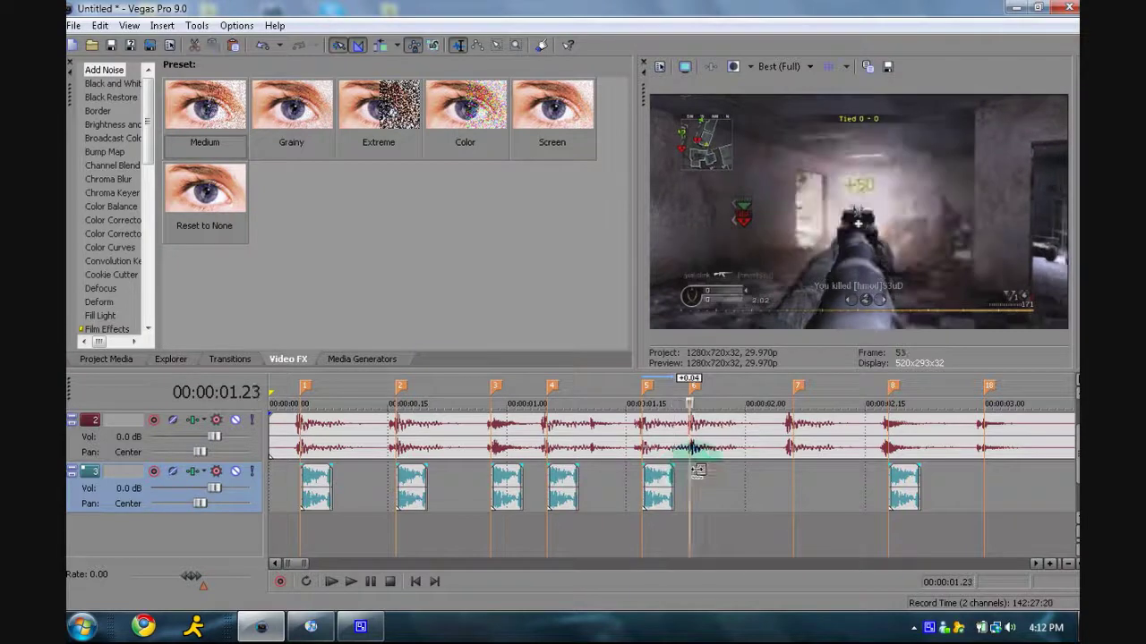
key("ctrl+v")
left_click(794, 474)
key("ctrl+v")
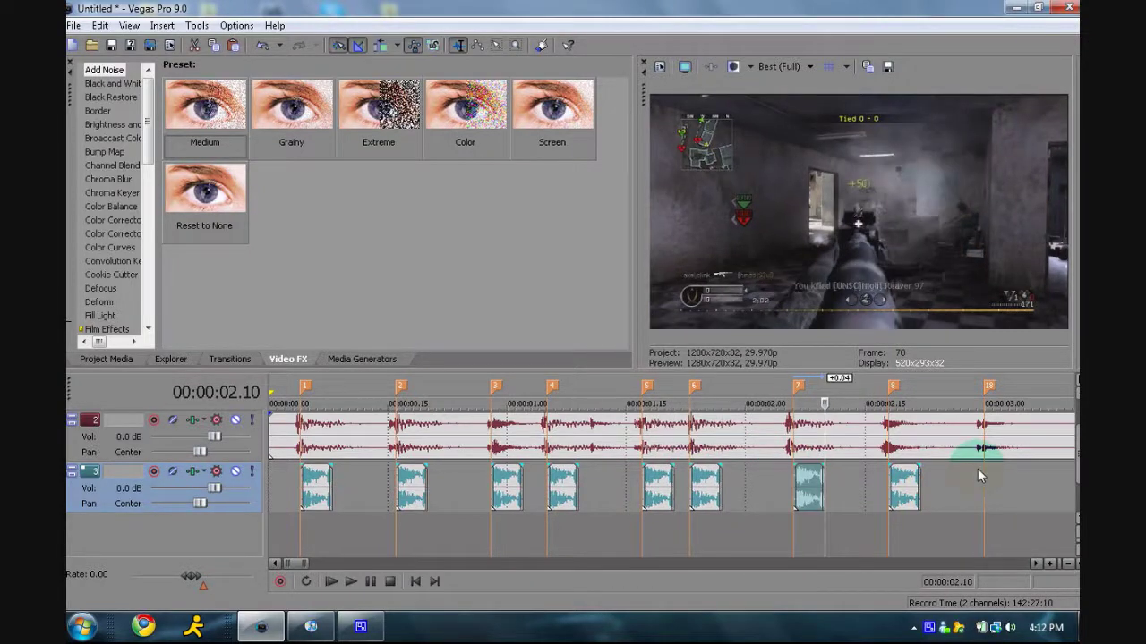
Step: Paste the sound clip at the marker between 8 and 9, and at markers 9 and 10
left_click(984, 471)
key("ctrl+v")
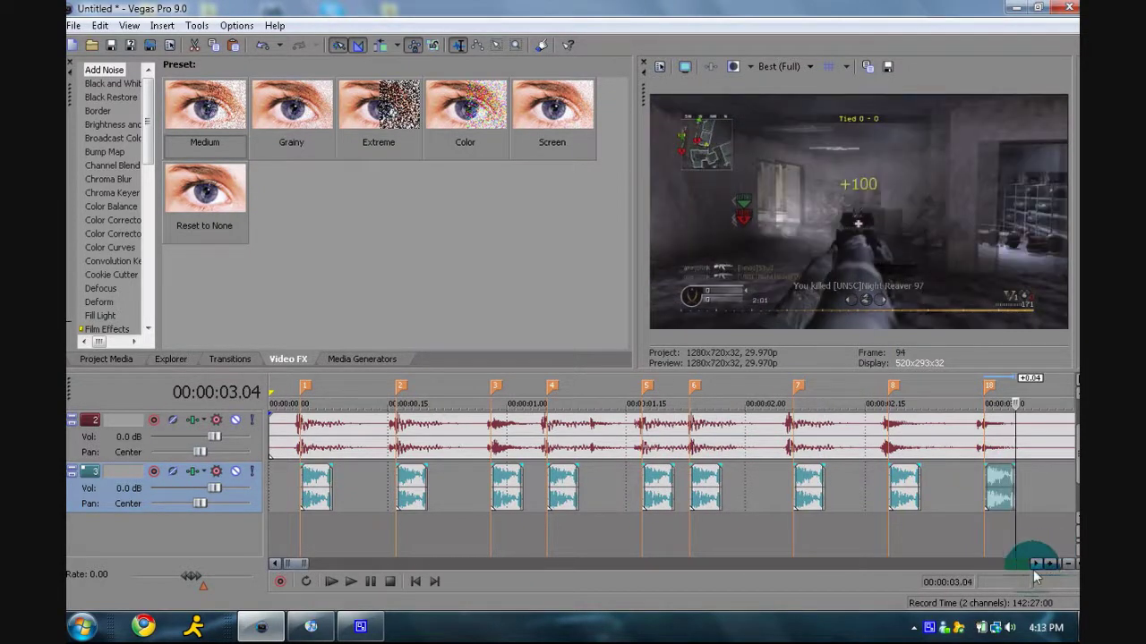
left_click(1033, 566)
left_click(1034, 565)
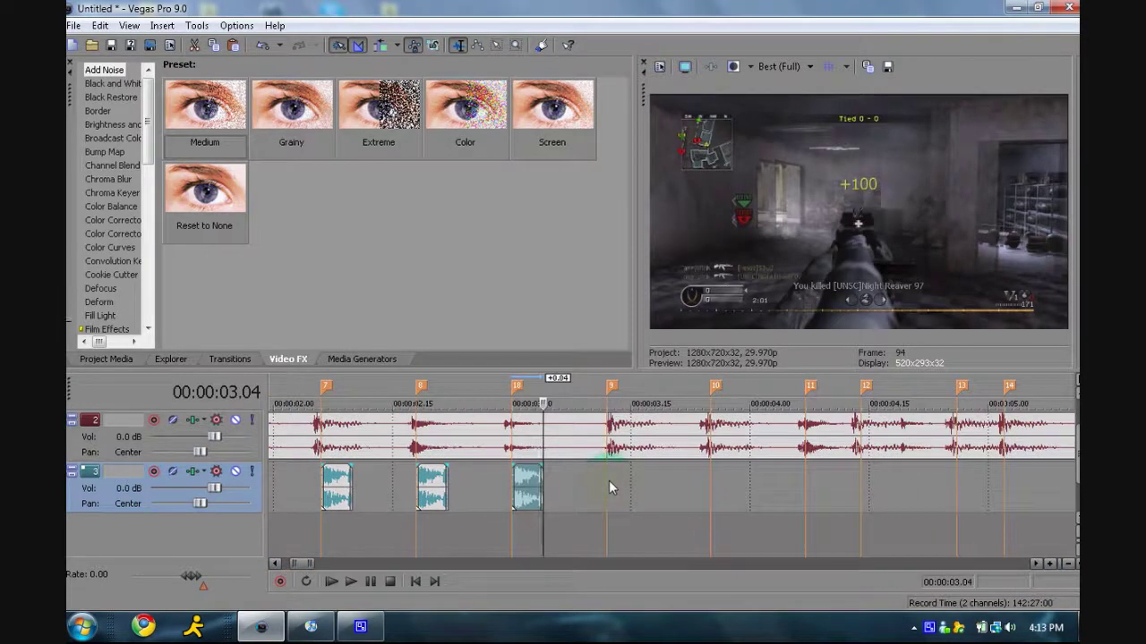
left_click(608, 480)
key("ctrl+v")
left_click(708, 480)
key("ctrl+v")
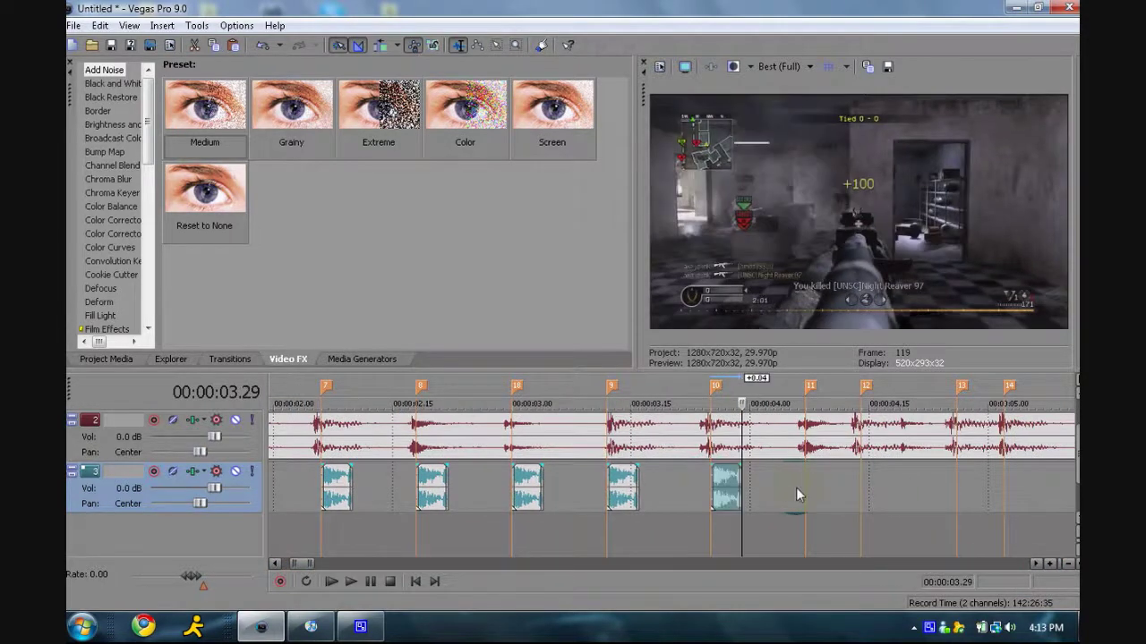
Step: Paste the sound clip at markers 11, 12, 13 and 14 on the third track
left_click(804, 486)
key("ctrl+v")
left_click(859, 484)
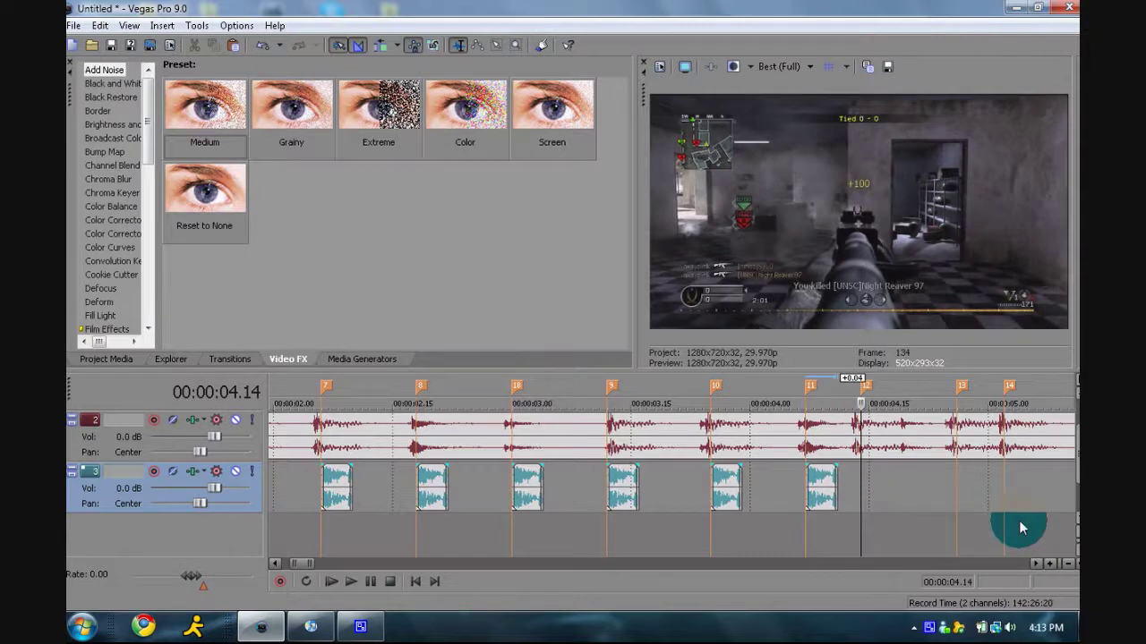
key("ctrl+v")
left_click(955, 479)
key("ctrl+v")
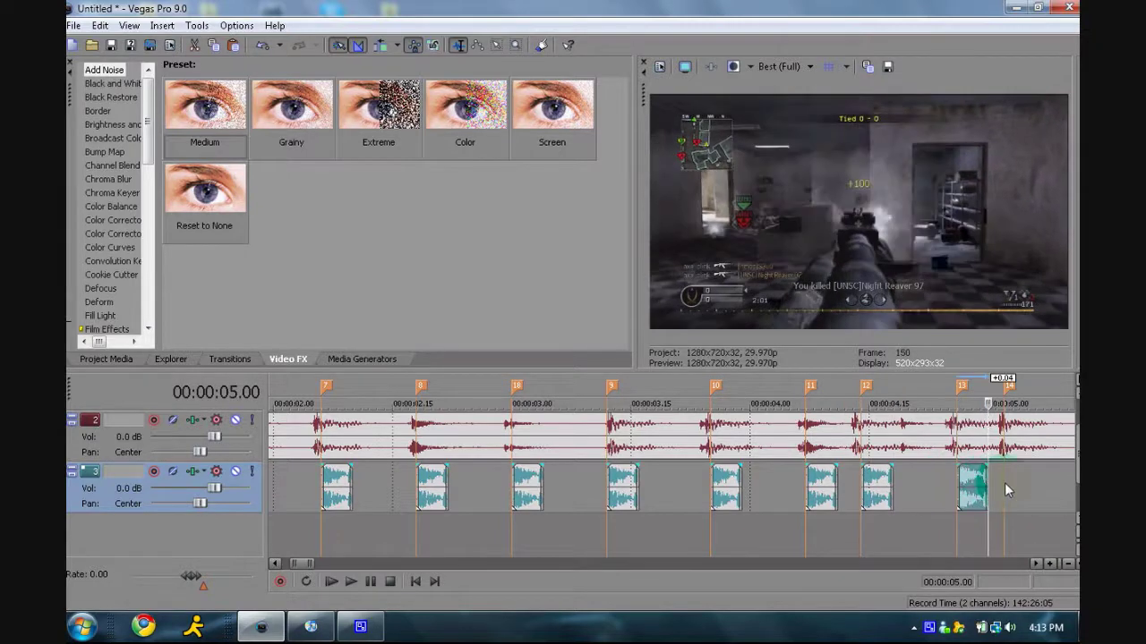
left_click(1004, 482)
key("ctrl+v")
Step: Paste the sound clip at markers 15, 16 and 17 on the third track
left_click(1034, 564)
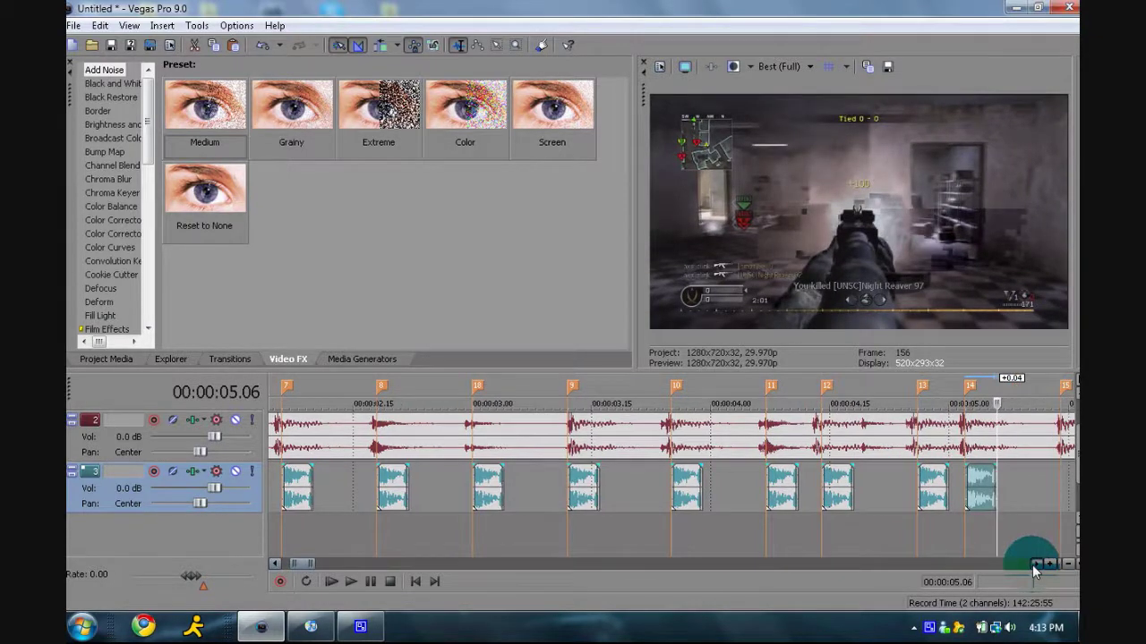
left_click(708, 458)
key("ctrl+v")
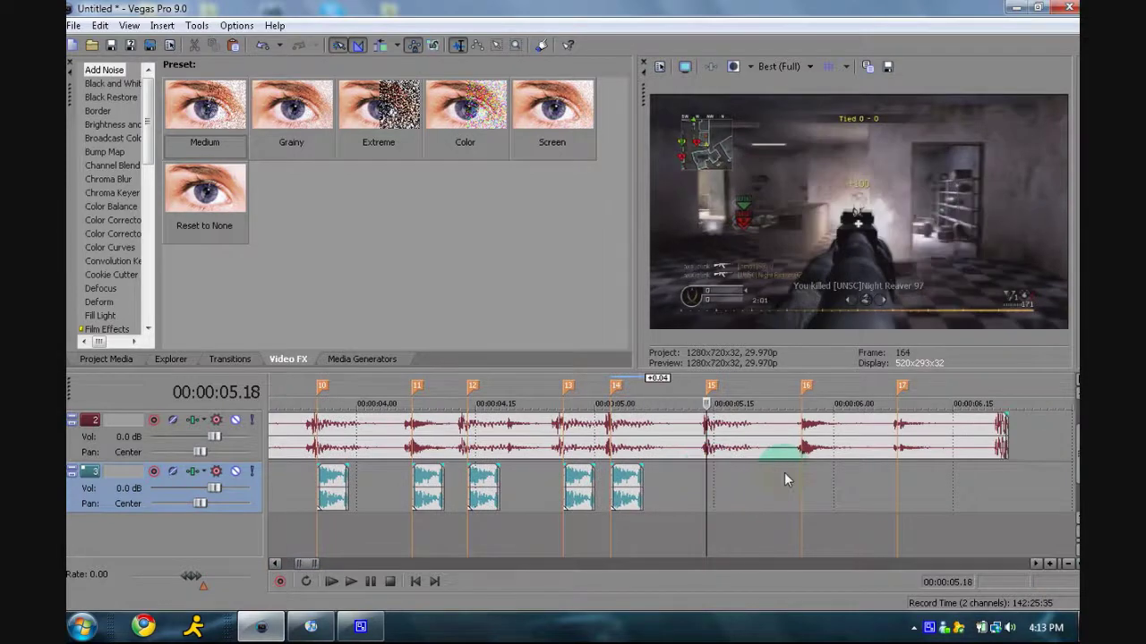
left_click(800, 474)
key("ctrl+v")
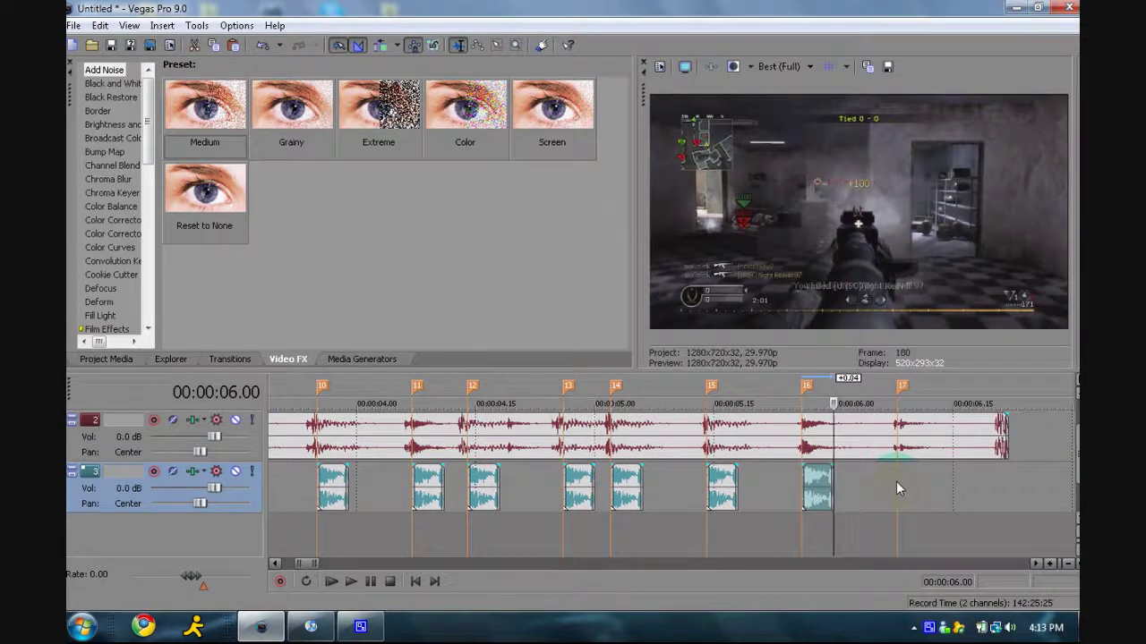
left_click(896, 488)
key("ctrl+v")
left_click(913, 481)
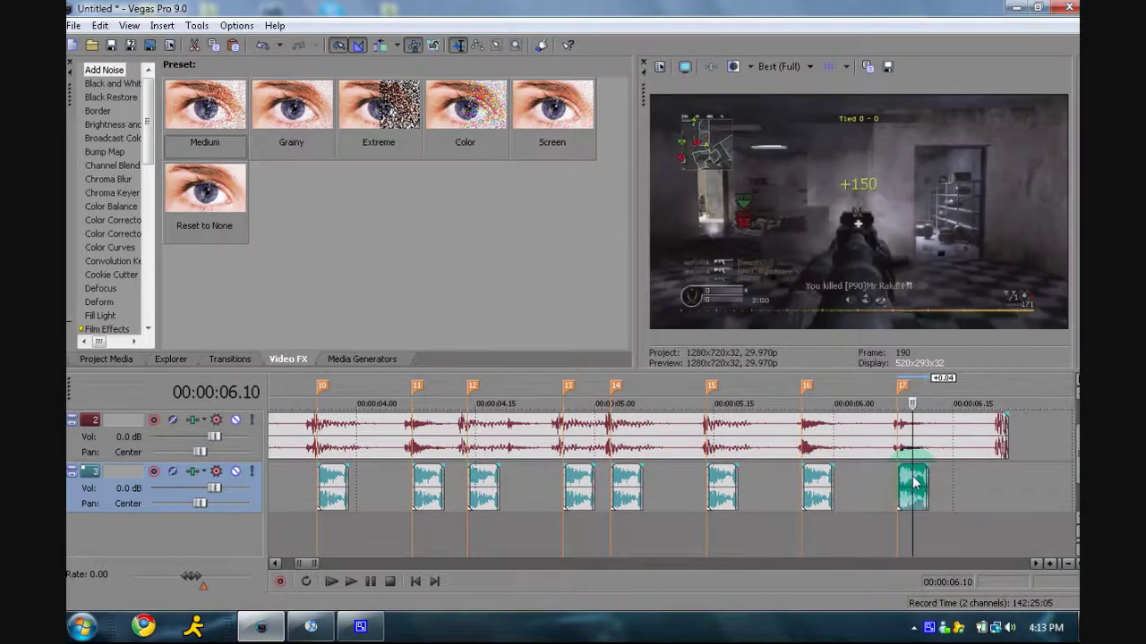
Step: Trim the end of the gameplay clip on the first track to 00:00:06.11, just past marker 17
scroll(918, 461, "up", 1)
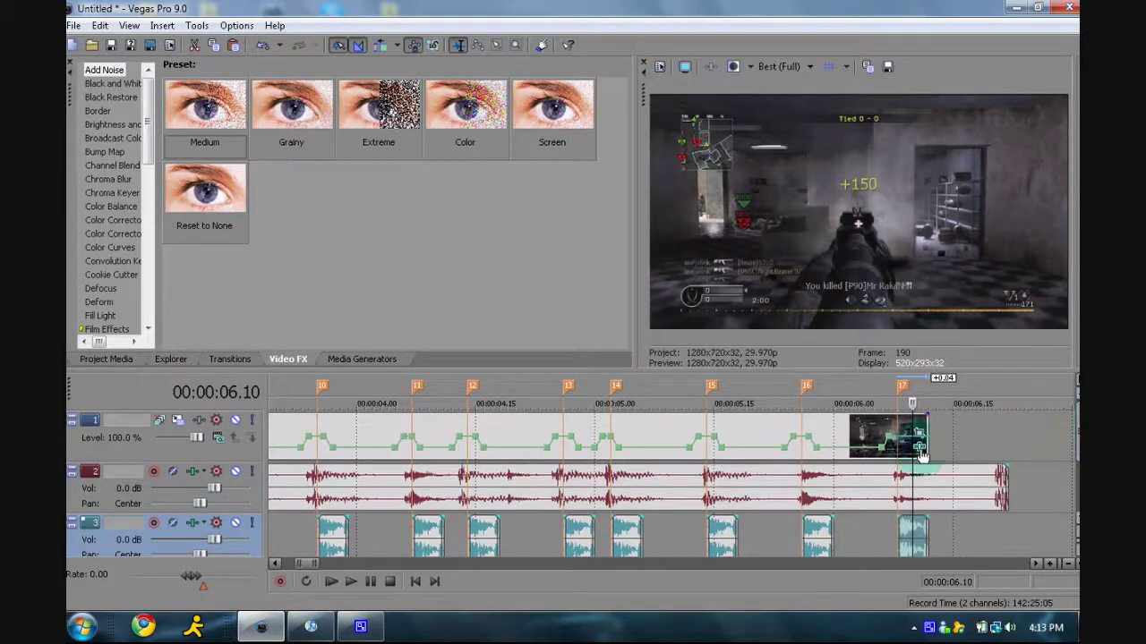
key("Right")
key("Right")
key("Left")
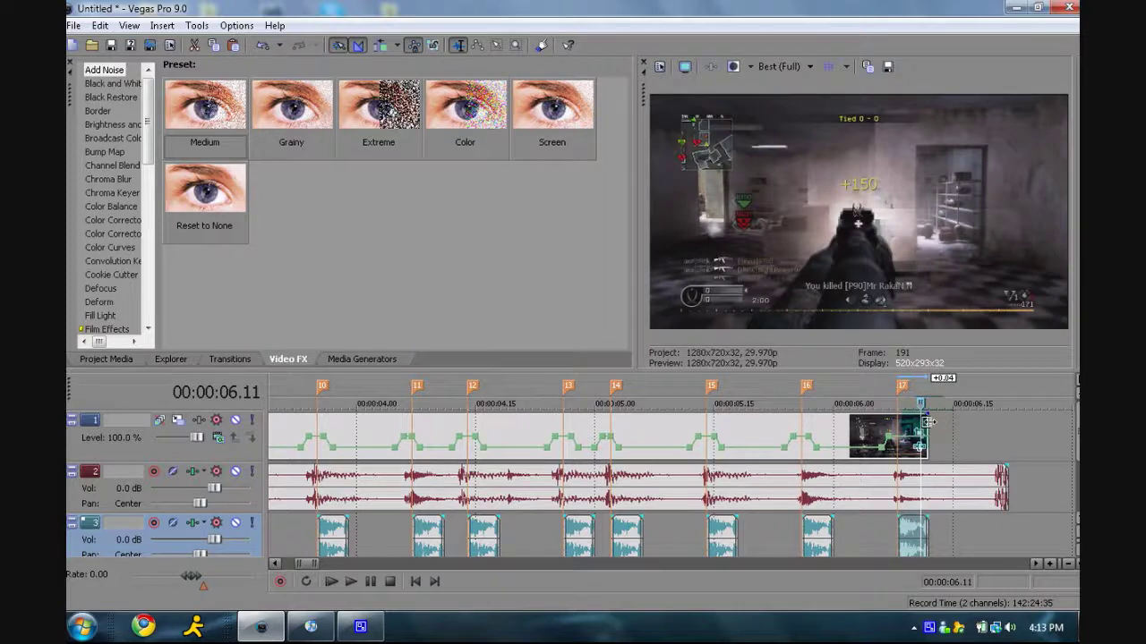
left_click_drag(929, 421, 916, 425)
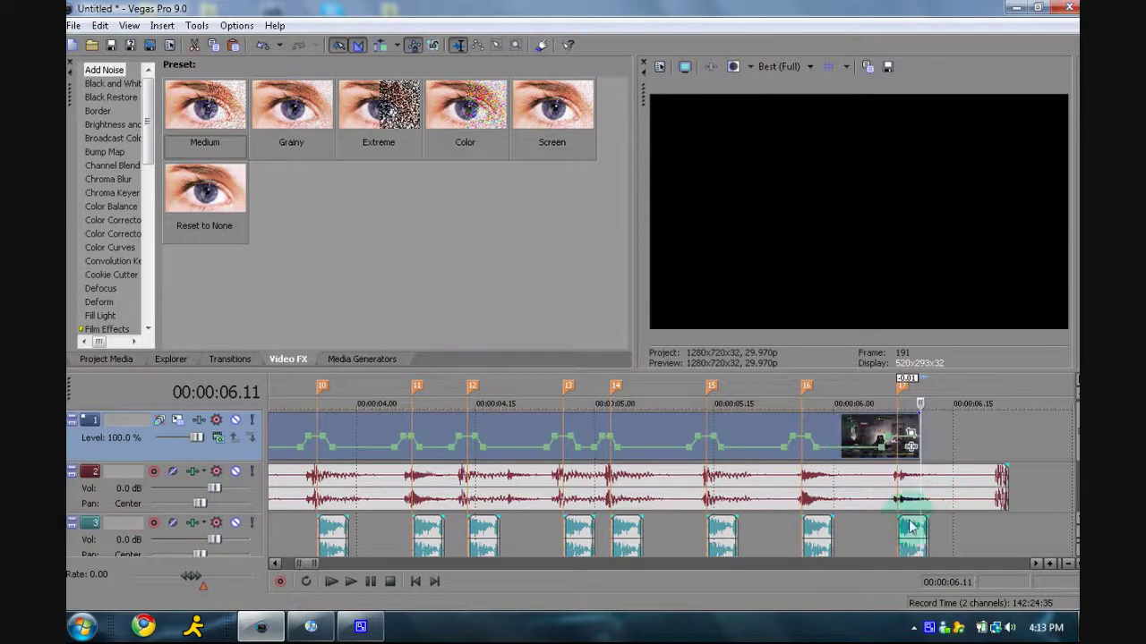
left_click(903, 537)
key("Right")
key("Right")
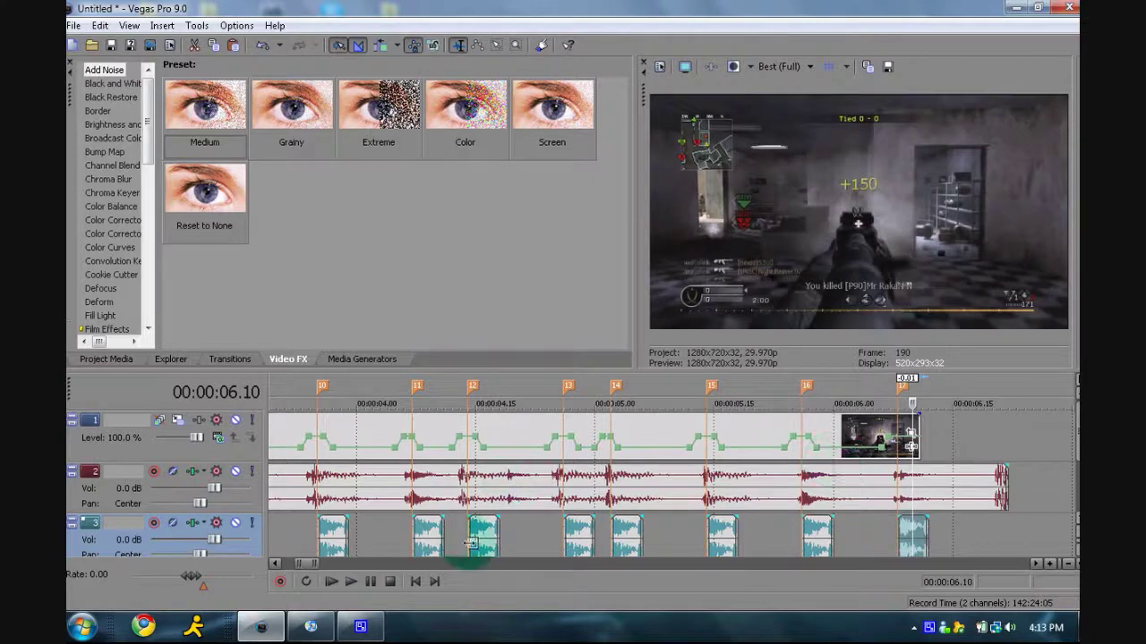
Step: Apply the Color Curves effect with the HD Pvr preset to the gameplay clip and preview it at 00:00:00.07
left_click_drag(303, 563, 279, 564)
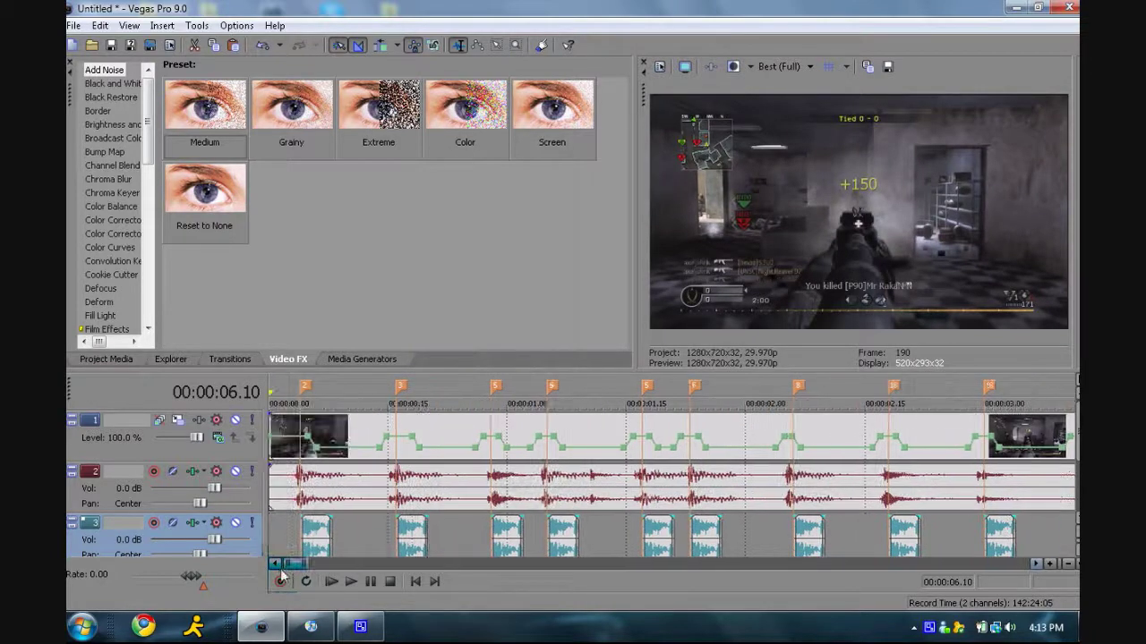
left_click(273, 424)
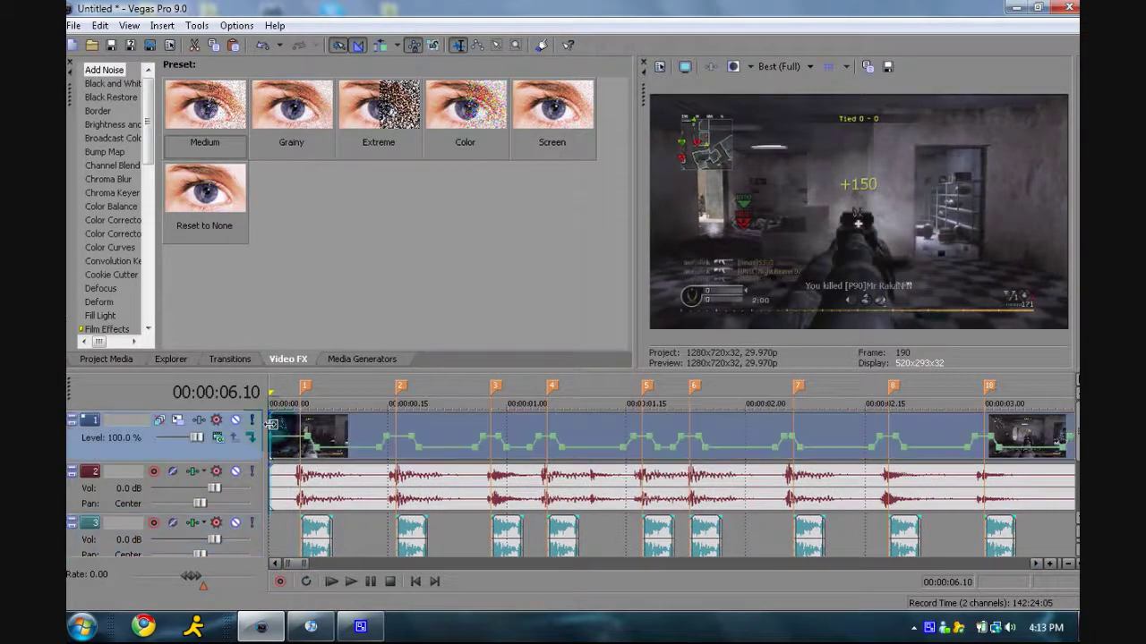
scroll(146, 161, "down", 1)
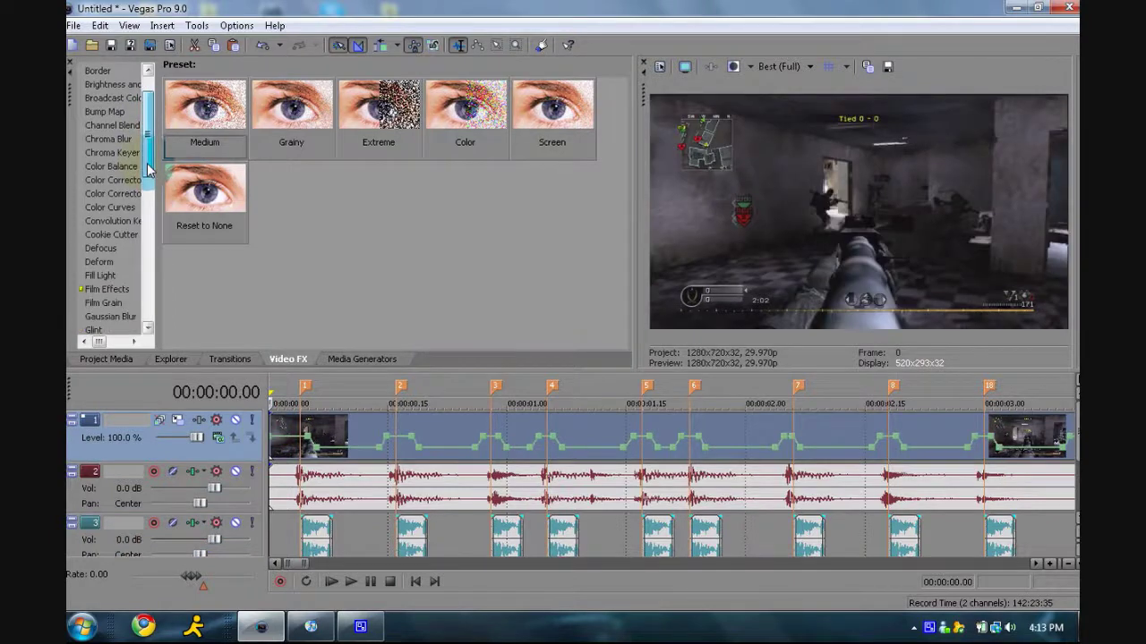
left_click(130, 233)
left_click(128, 221)
left_click(127, 209)
left_click_drag(356, 273, 298, 450)
left_click(527, 43)
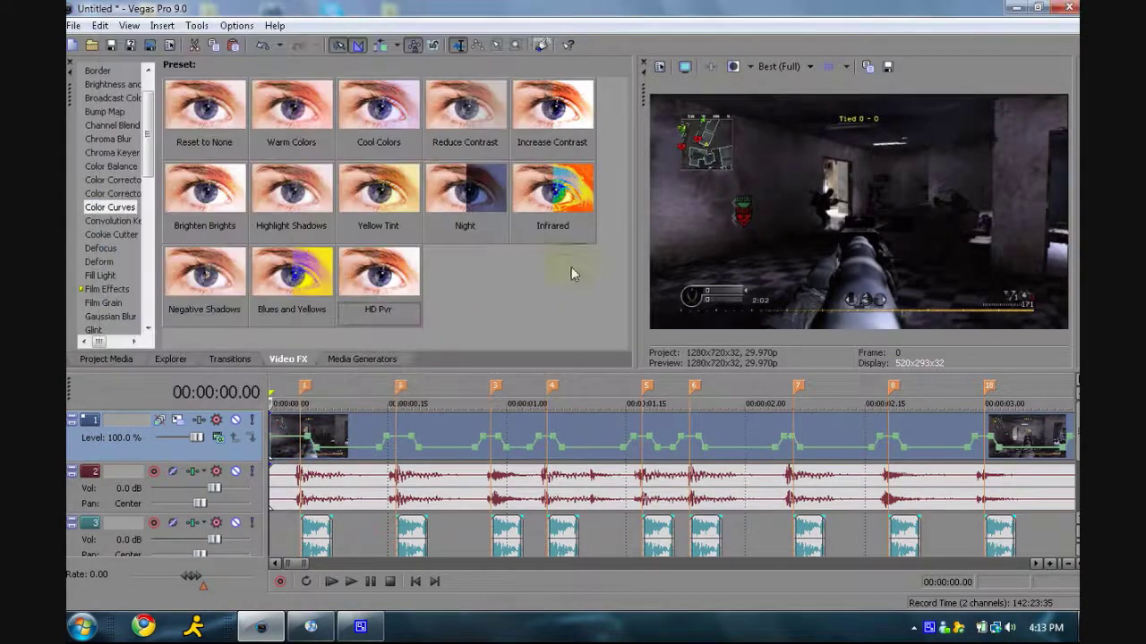
left_click(323, 427)
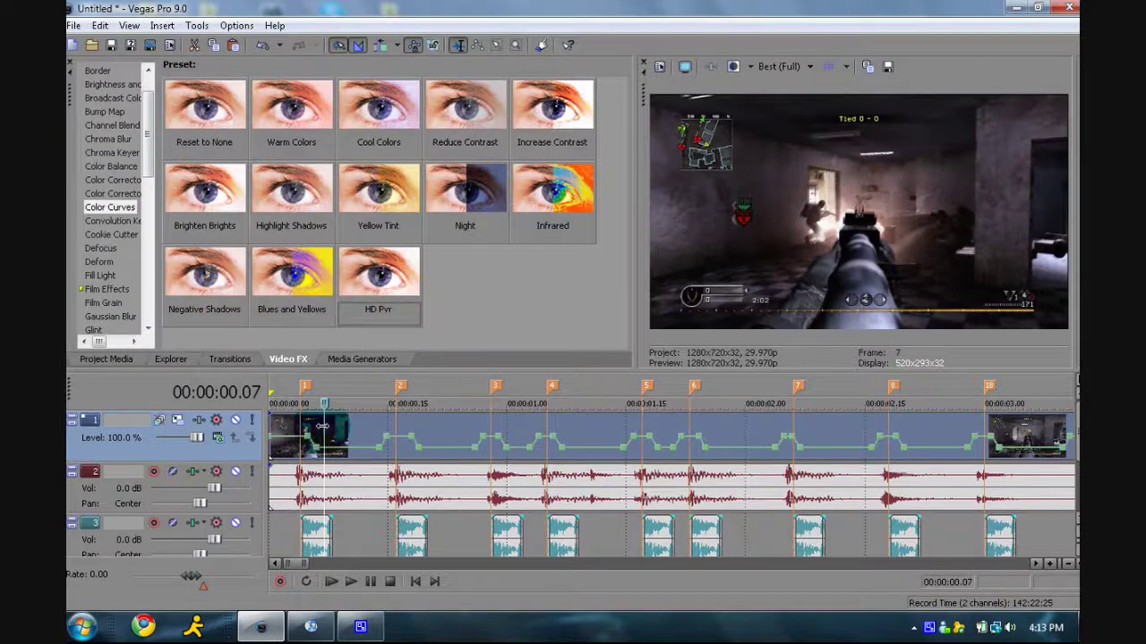
Step: Select the whole project from 00:00:00.00 to 00:00:06.22 as the loop region
left_click(74, 25)
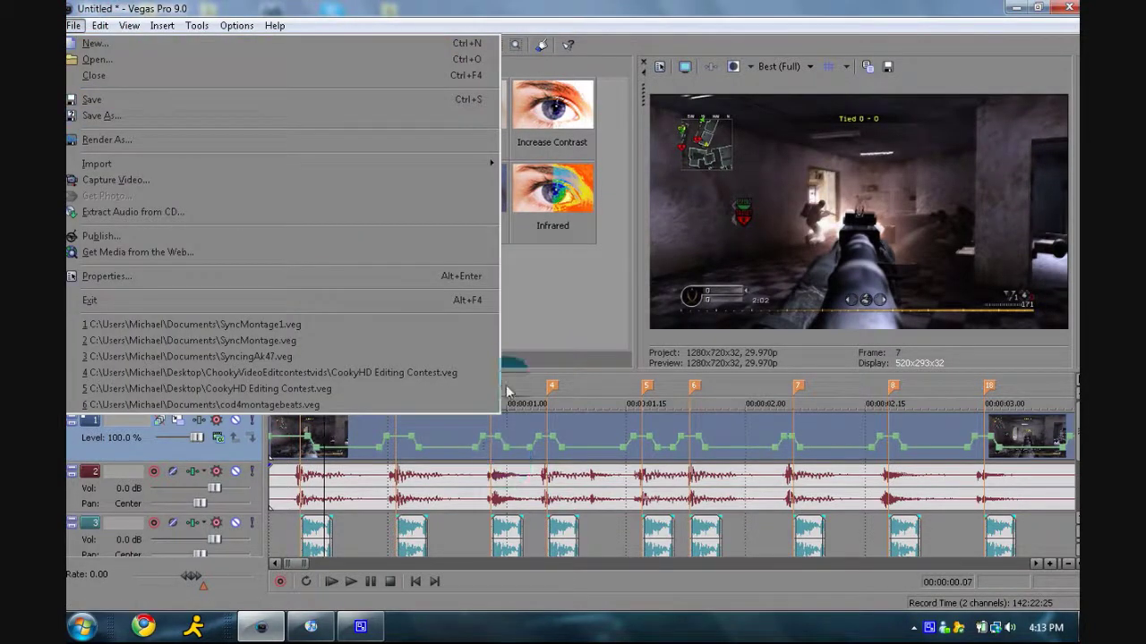
left_click(508, 438)
left_click(453, 536)
key("ctrl+a")
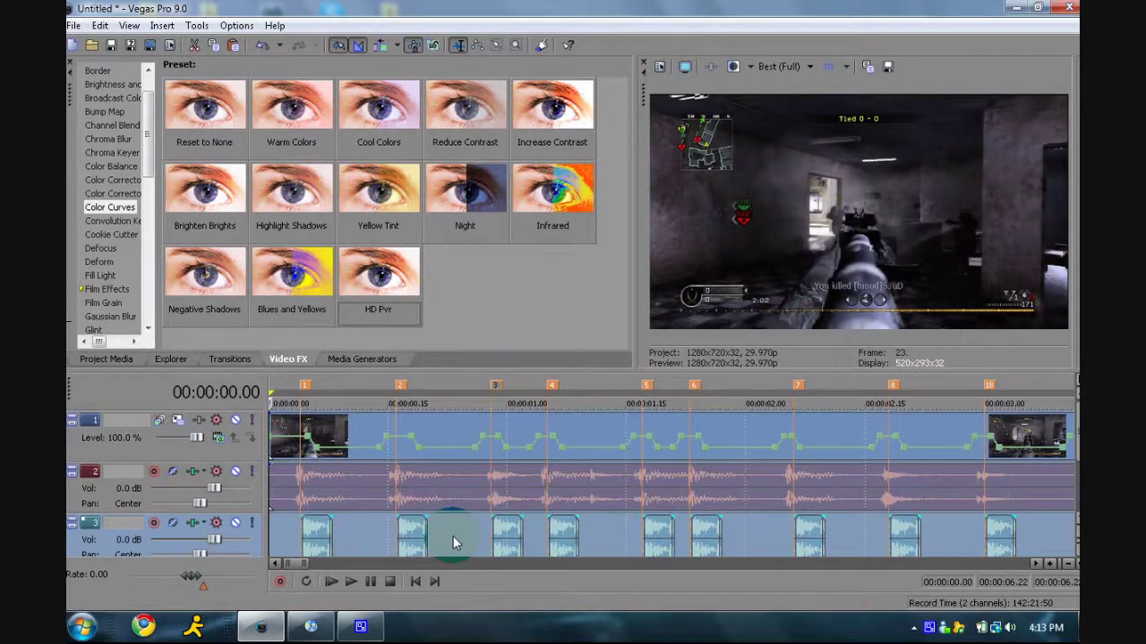
Step: Set up a render of the loop region with the Desktop as destination and a file name starting with "Syn"
left_click(75, 25)
left_click(170, 145)
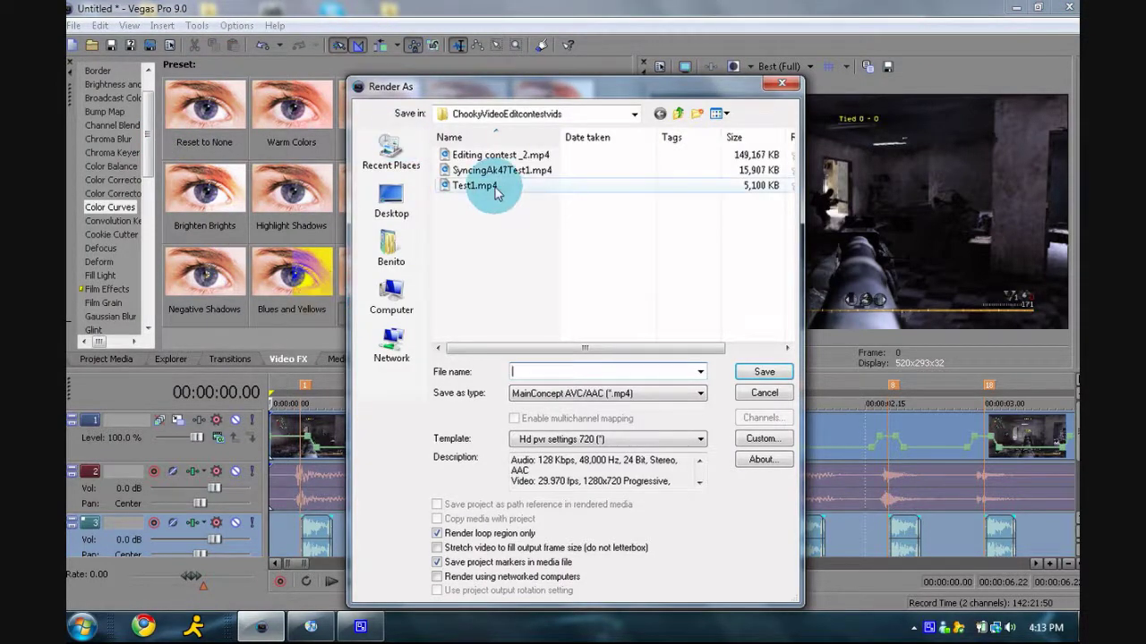
left_click(393, 208)
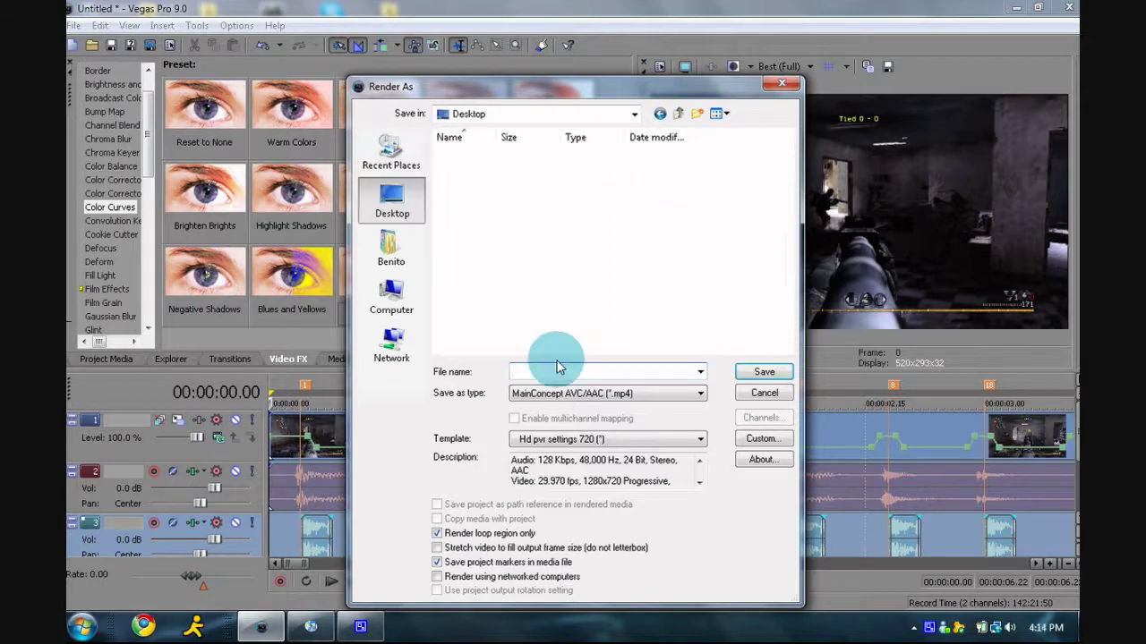
type("Syn")
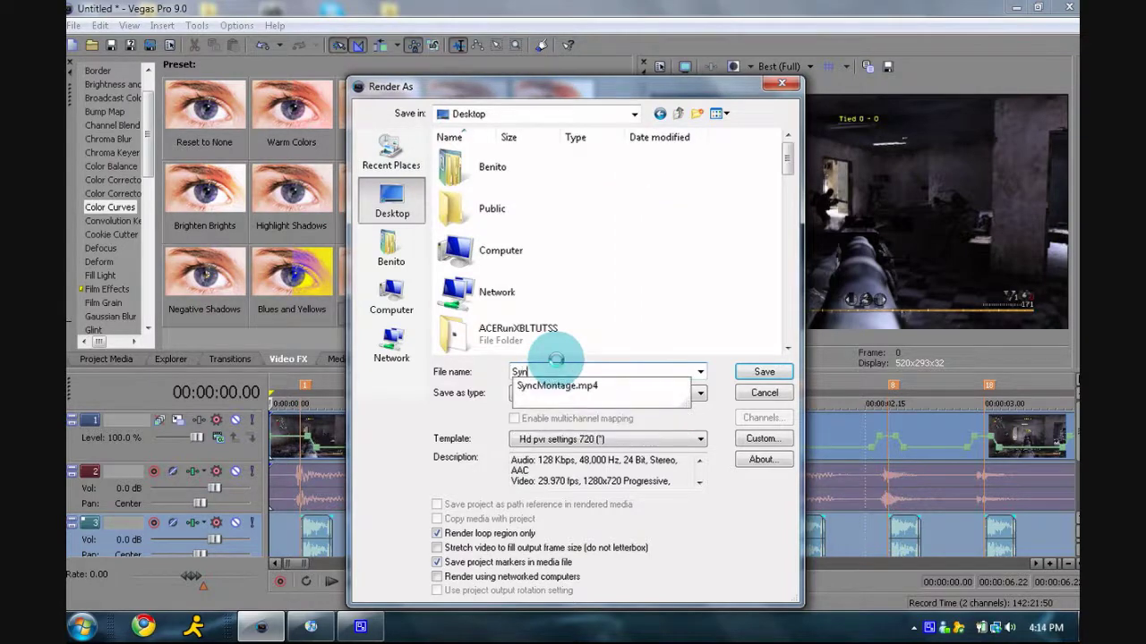